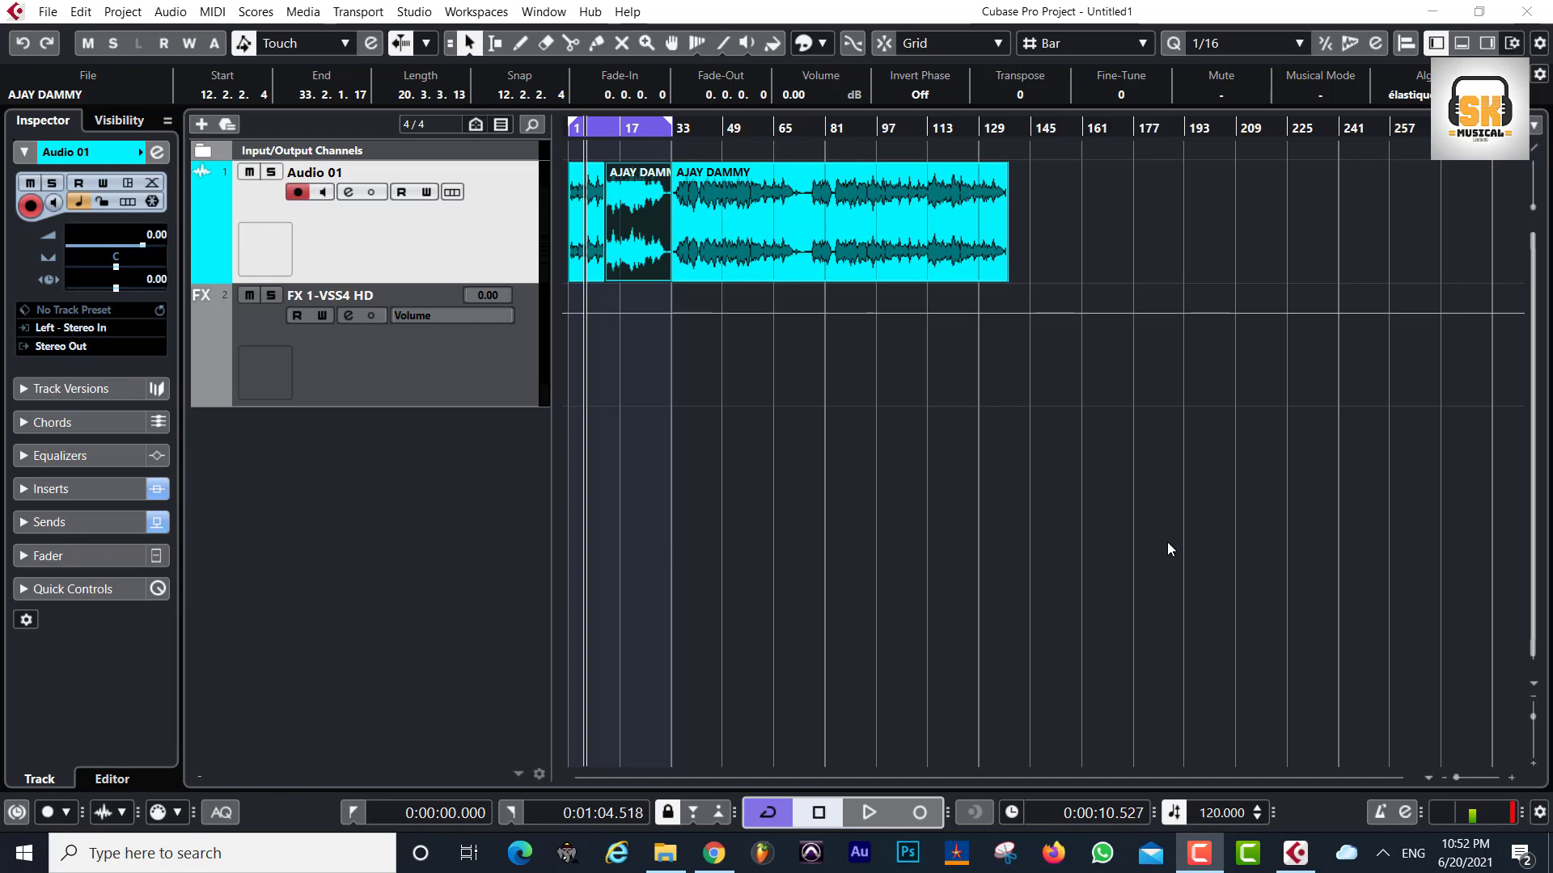
- Trim the end of the second audio clip on Audio 01 back to about bar 30
{"action": "left_click", "coordinate": [605, 343]}
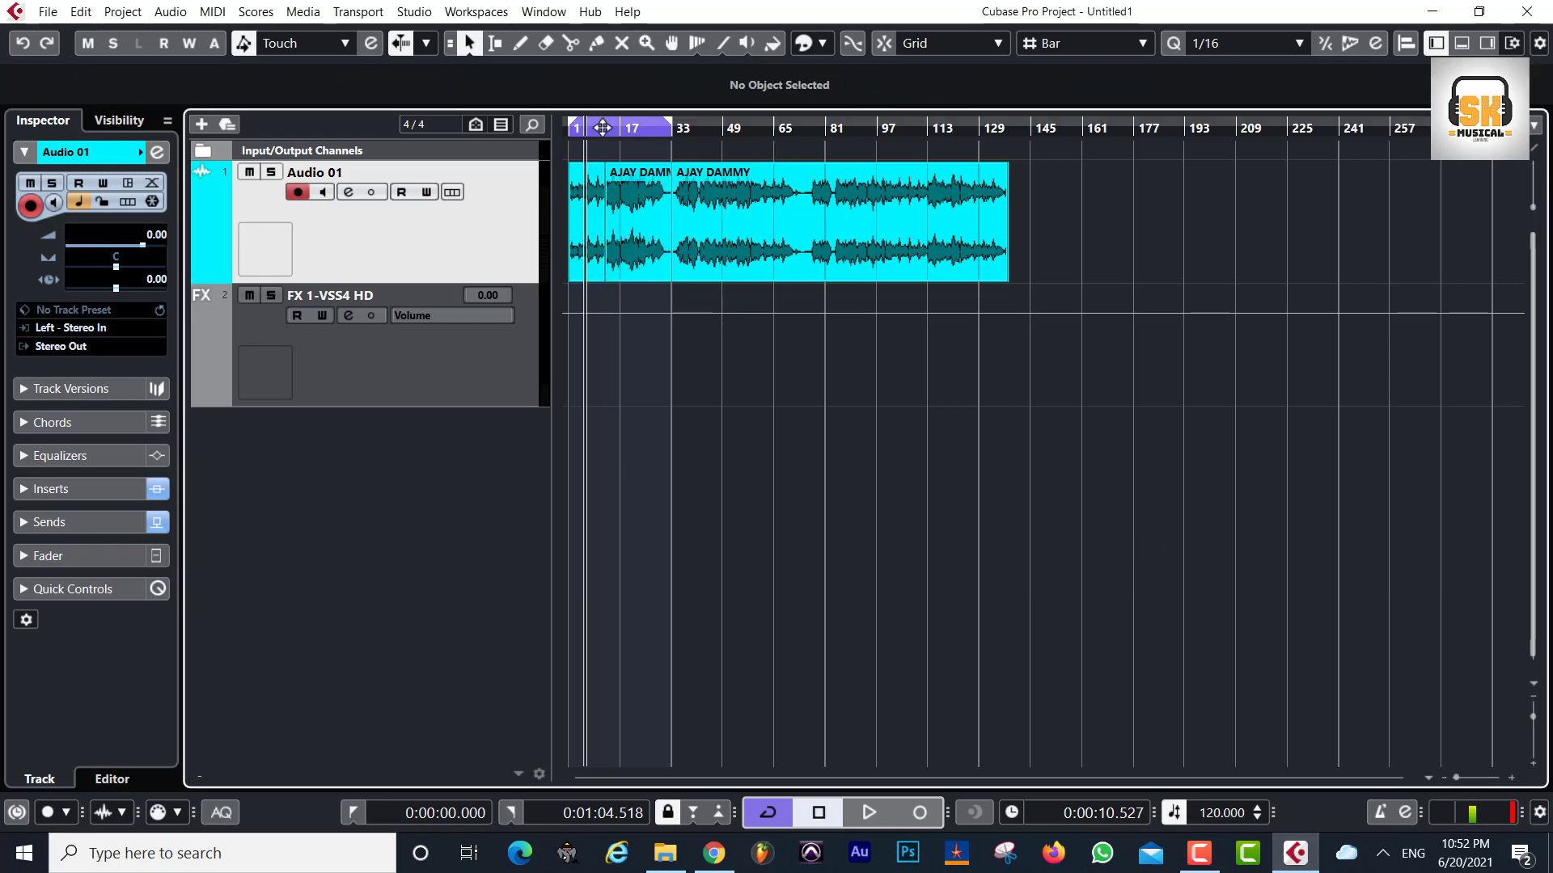
{"action": "left_click", "coordinate": [577, 129]}
{"action": "left_click_drag", "start_coordinate": [577, 130], "coordinate": [541, 170]}
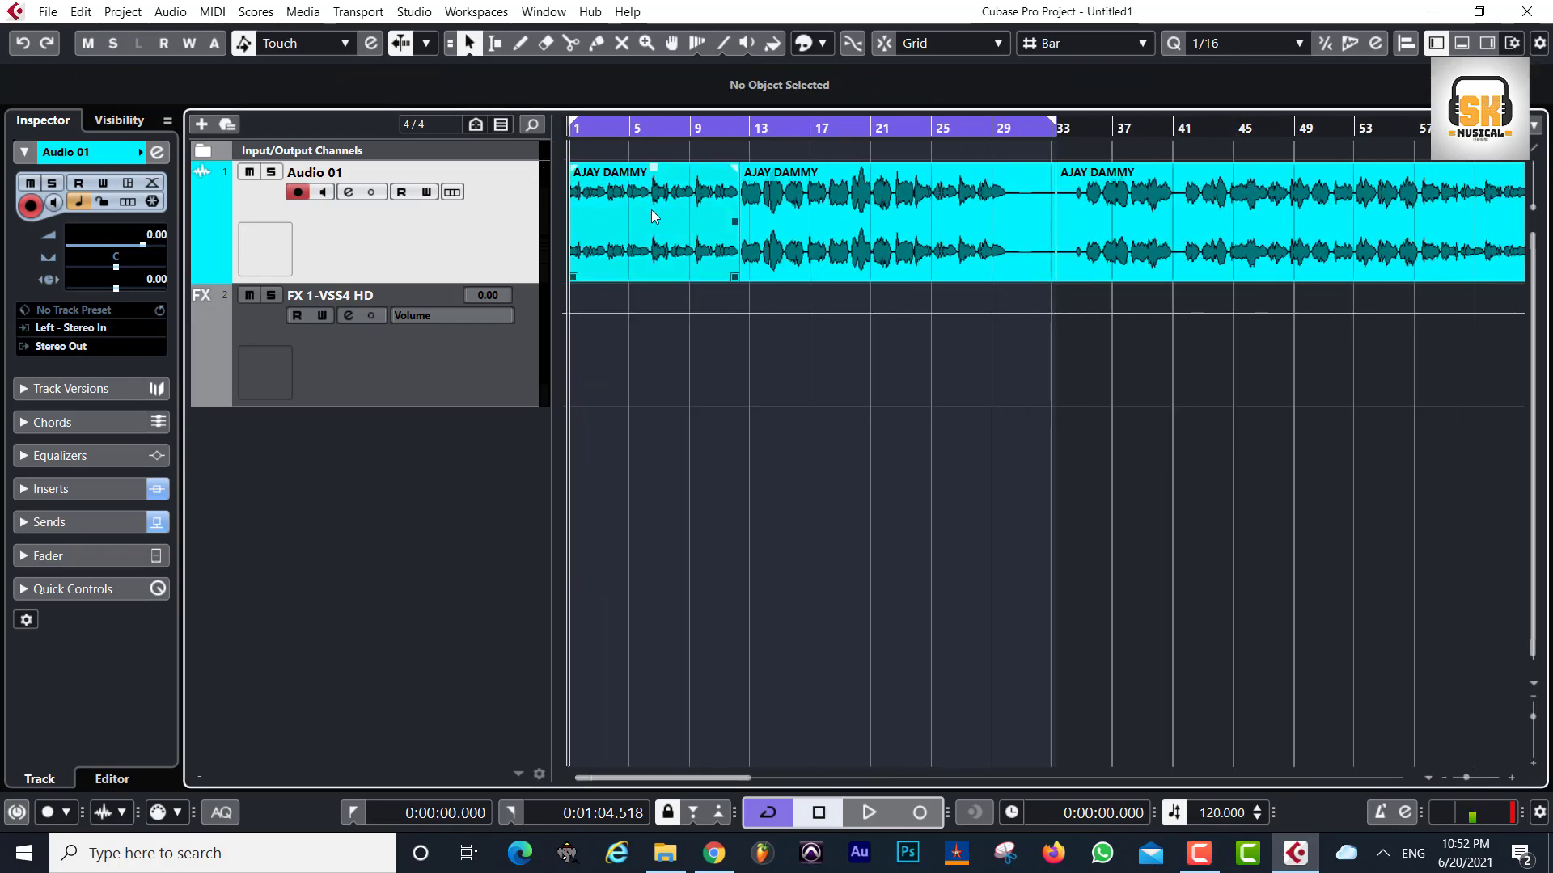
{"action": "left_click", "coordinate": [1043, 251]}
{"action": "left_click_drag", "start_coordinate": [1051, 277], "coordinate": [1007, 277]}
- Set the loop range to span the first two clips on Audio 01
{"action": "left_click_drag", "start_coordinate": [1018, 221], "coordinate": [585, 276]}
{"action": "key", "text": "p"}
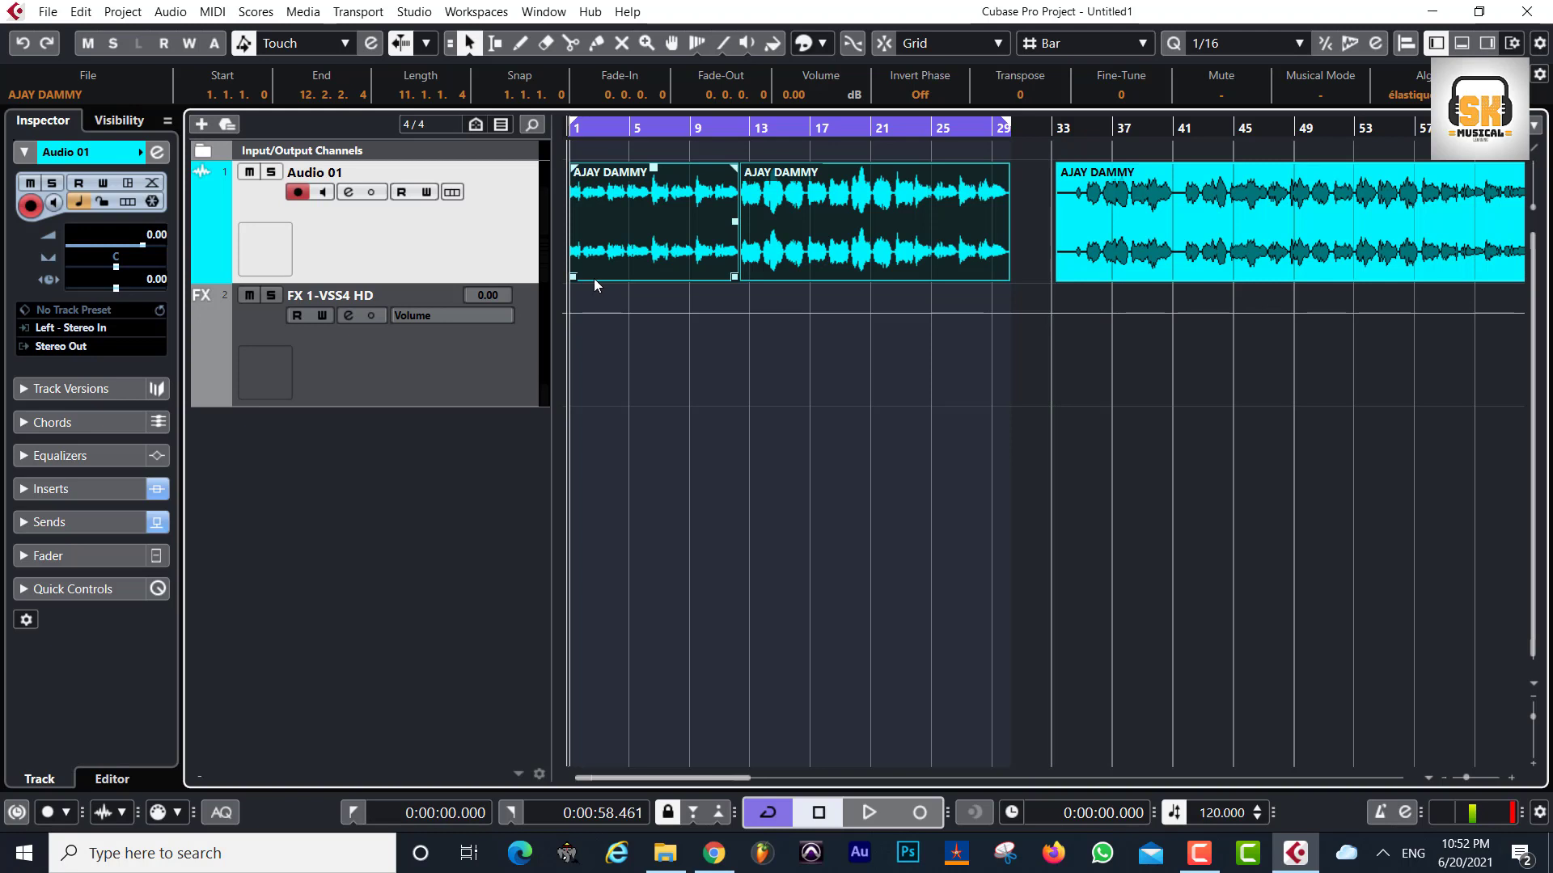
{"action": "left_click", "coordinate": [711, 335]}
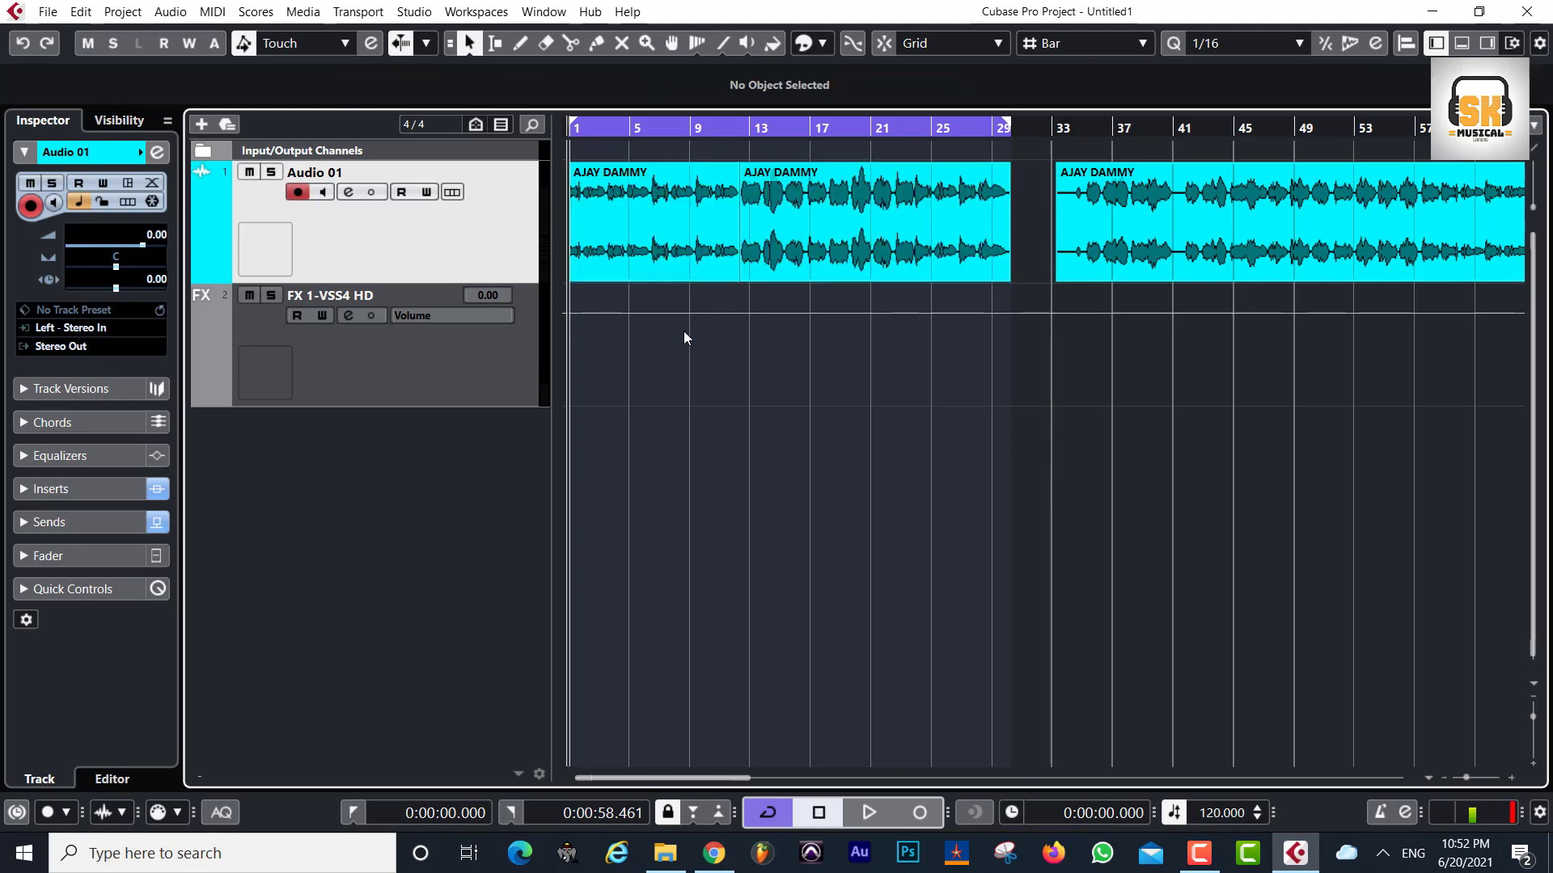
- Select the first audio clip, find Paint through the Windows search and open it
{"action": "left_click", "coordinate": [672, 227]}
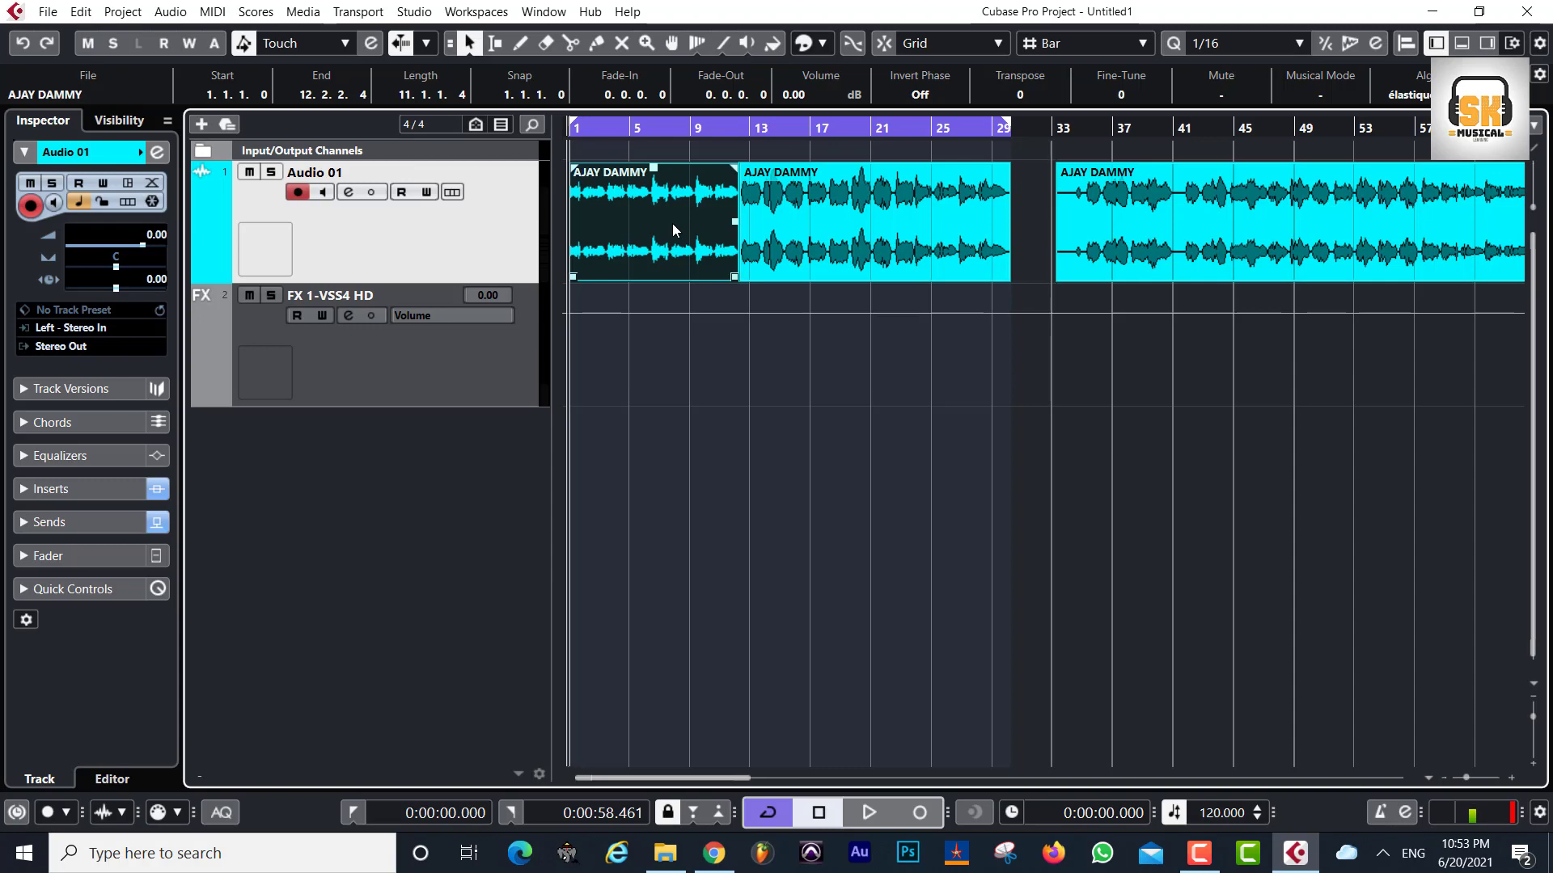
{"action": "left_click", "coordinate": [218, 855]}
{"action": "type", "text": "paint"}
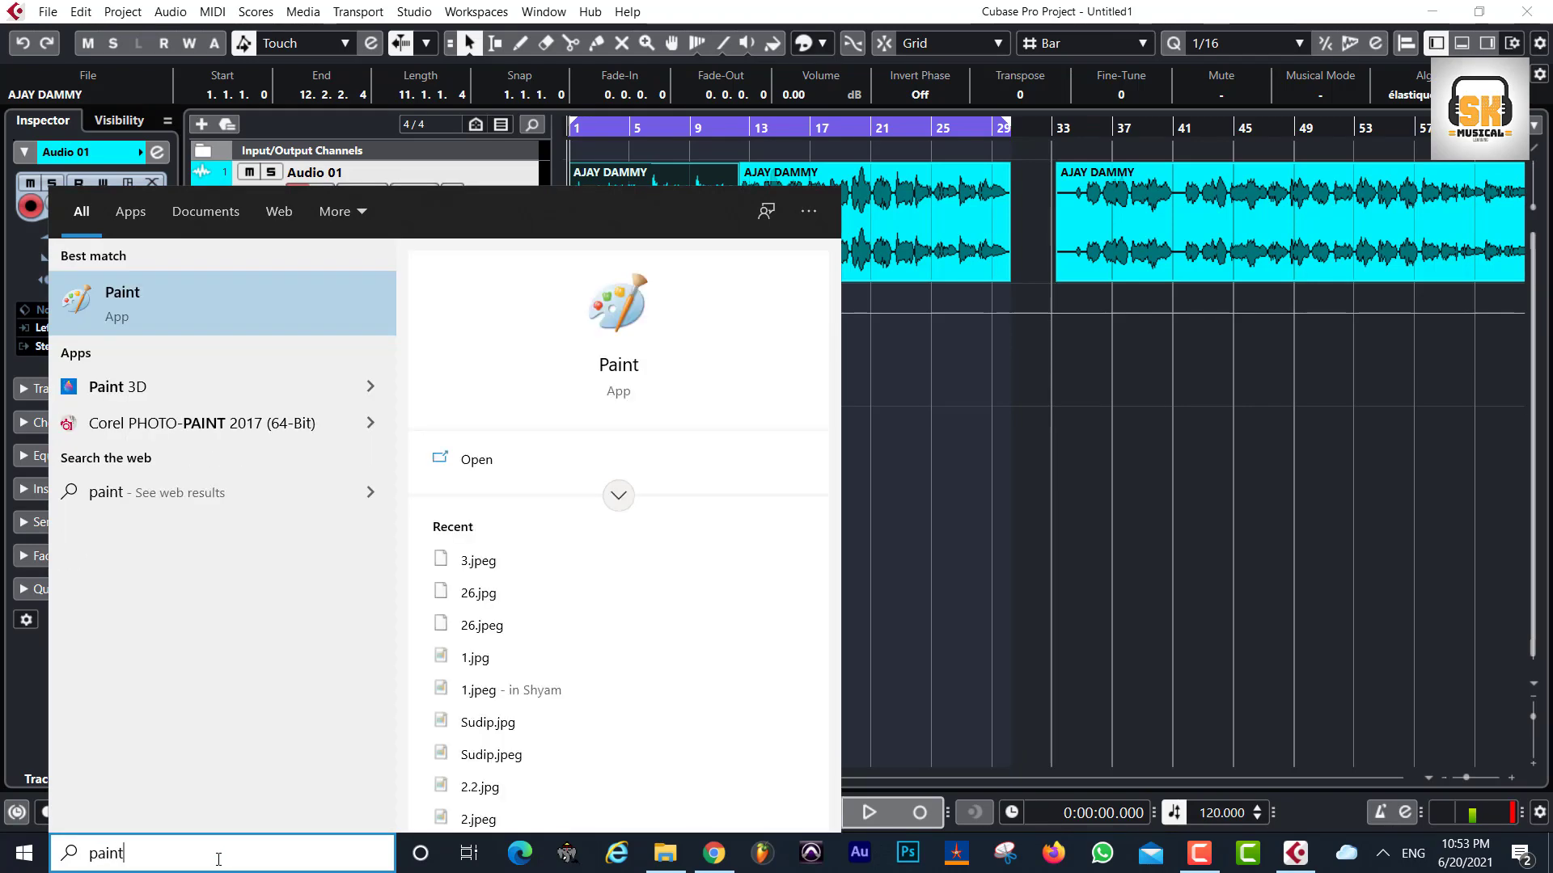
{"action": "key", "text": "Return"}
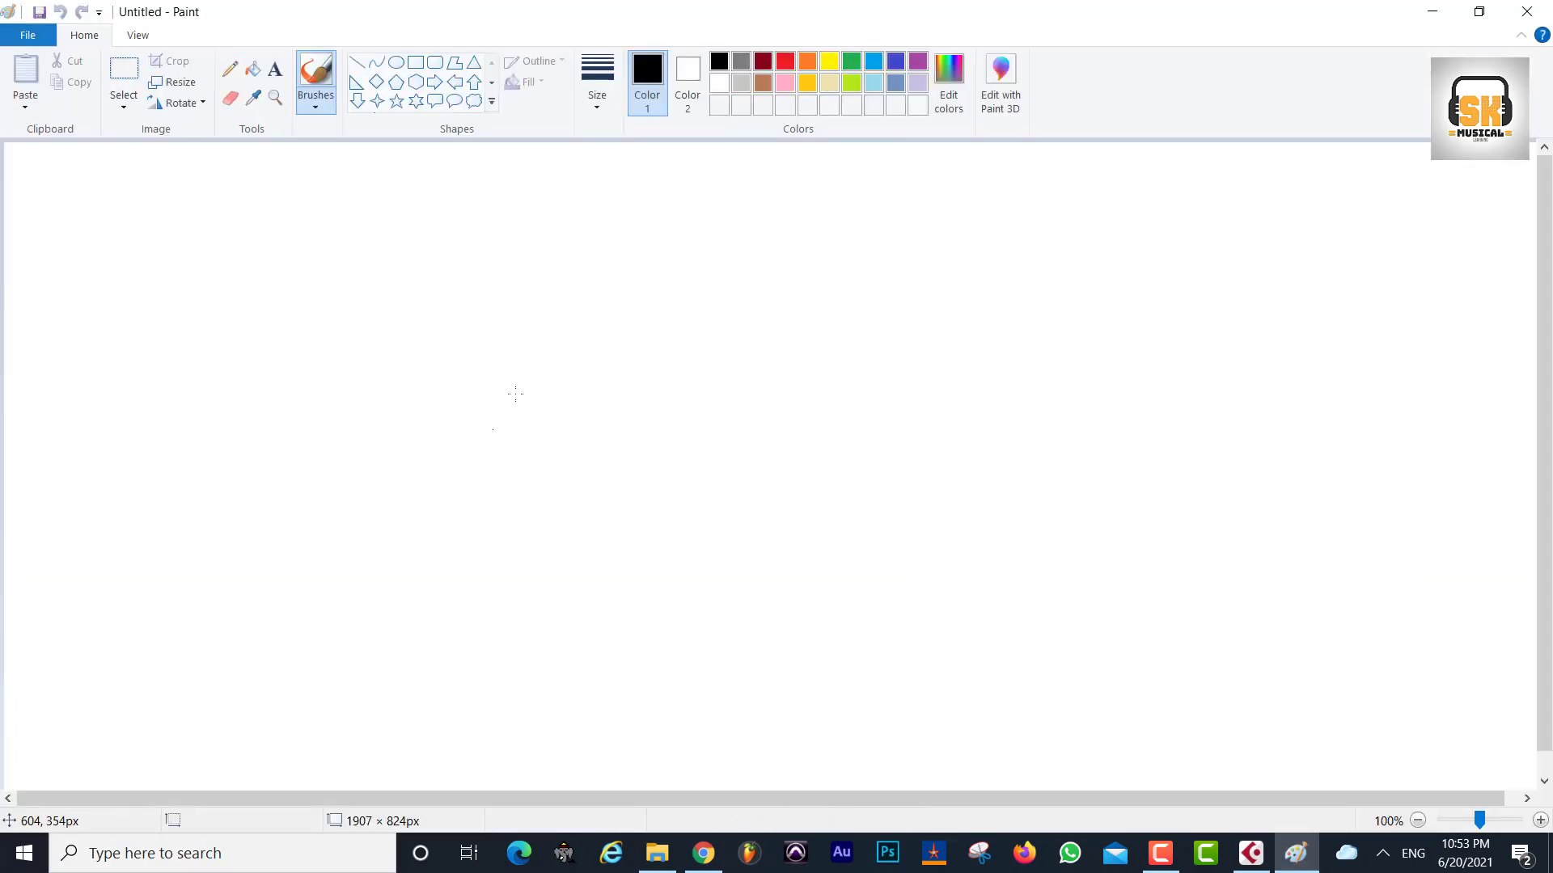
- Sketch a two-part box with a middle level line, a smooth rising curve and a jagged rising curve
{"action": "mouse_move", "coordinate": [536, 325]}
{"action": "left_mouse_down"}
{"action": "mouse_move", "coordinate": [543, 501]}
{"action": "mouse_move", "coordinate": [647, 499]}
{"action": "mouse_move", "coordinate": [622, 331]}
{"action": "mouse_move", "coordinate": [520, 331]}
{"action": "left_mouse_up"}
{"action": "mouse_move", "coordinate": [538, 418]}
{"action": "left_mouse_down"}
{"action": "mouse_move", "coordinate": [639, 406]}
{"action": "mouse_move", "coordinate": [536, 422]}
{"action": "left_mouse_up"}
{"action": "mouse_move", "coordinate": [763, 342]}
{"action": "left_mouse_down"}
{"action": "mouse_move", "coordinate": [957, 244]}
{"action": "mouse_move", "coordinate": [1124, 242]}
{"action": "left_mouse_up"}
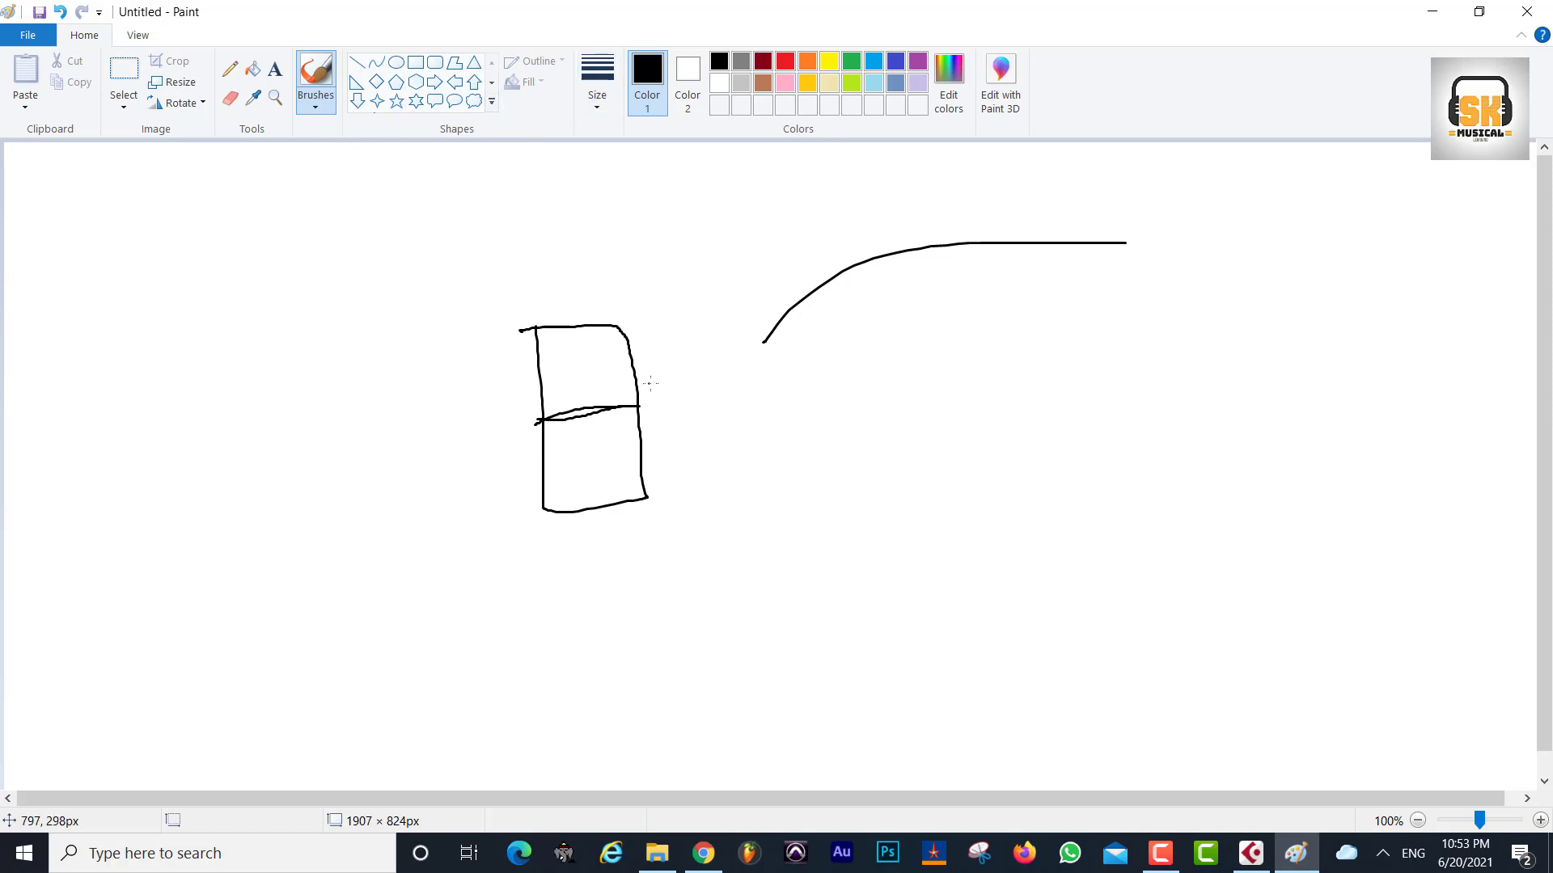
{"action": "left_click_drag", "start_coordinate": [546, 420], "coordinate": [595, 402]}
{"action": "mouse_move", "coordinate": [904, 382]}
{"action": "left_mouse_down"}
{"action": "mouse_move", "coordinate": [939, 312]}
{"action": "mouse_move", "coordinate": [1022, 241]}
{"action": "mouse_move", "coordinate": [1152, 248]}
{"action": "mouse_move", "coordinate": [1247, 195]}
{"action": "mouse_move", "coordinate": [1365, 176]}
{"action": "left_mouse_up"}
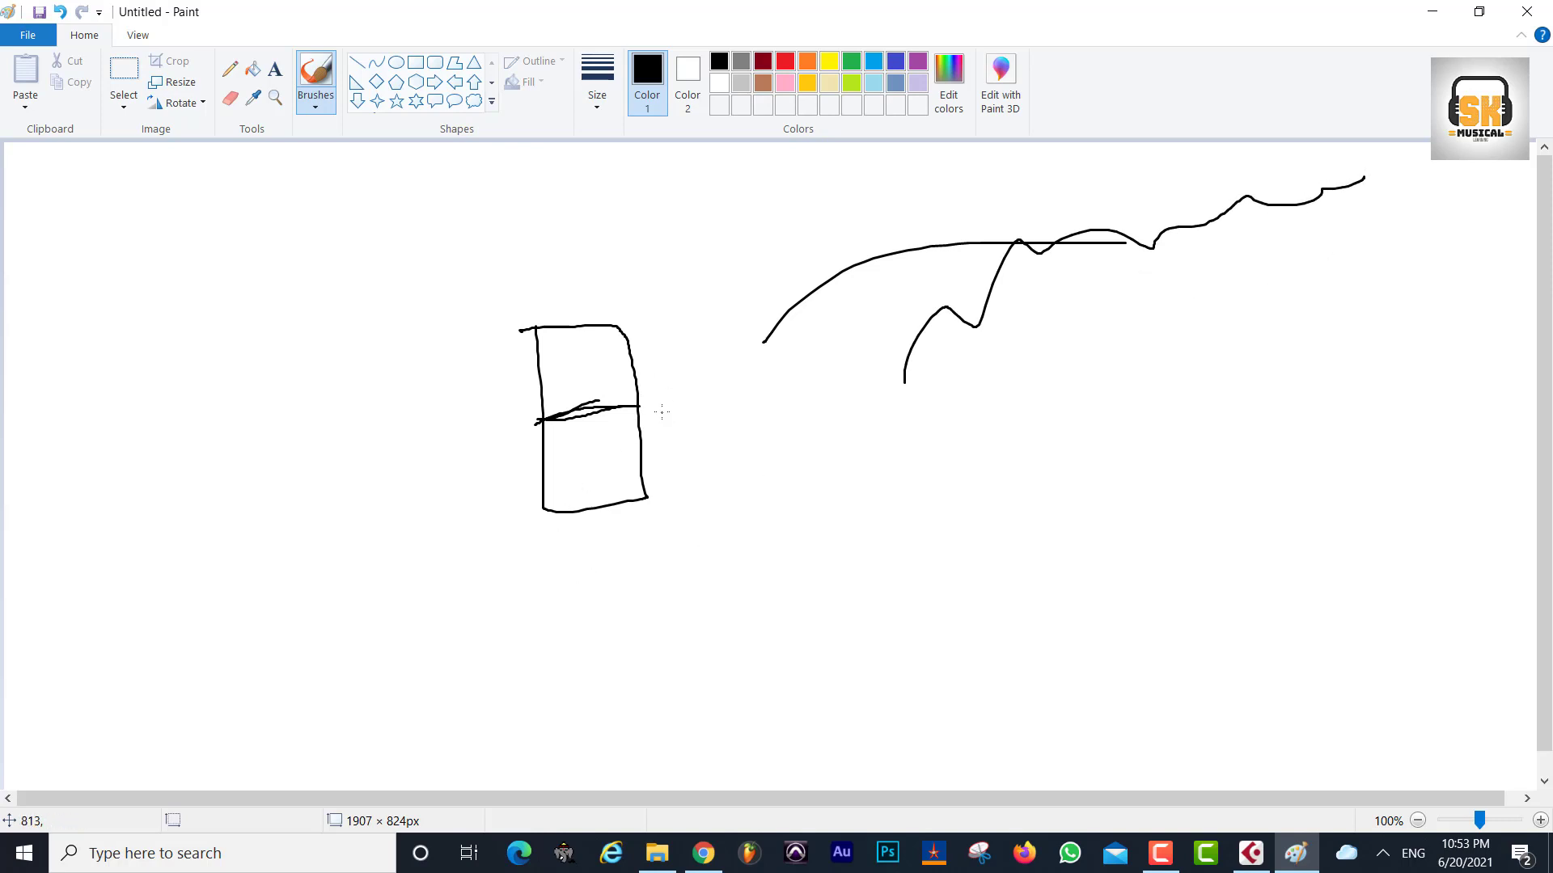
- Add a check mark beside the box, a cross below the curves, a downward arrow, a zigzag line and a flatter line beneath it
{"action": "left_click_drag", "start_coordinate": [662, 412], "coordinate": [731, 339]}
{"action": "mouse_move", "coordinate": [826, 378]}
{"action": "left_mouse_down"}
{"action": "mouse_move", "coordinate": [825, 415]}
{"action": "mouse_move", "coordinate": [841, 404]}
{"action": "left_mouse_up"}
{"action": "mouse_move", "coordinate": [536, 422]}
{"action": "left_mouse_down"}
{"action": "mouse_move", "coordinate": [649, 411]}
{"action": "mouse_move", "coordinate": [596, 461]}
{"action": "mouse_move", "coordinate": [596, 502]}
{"action": "mouse_move", "coordinate": [624, 470]}
{"action": "left_mouse_up"}
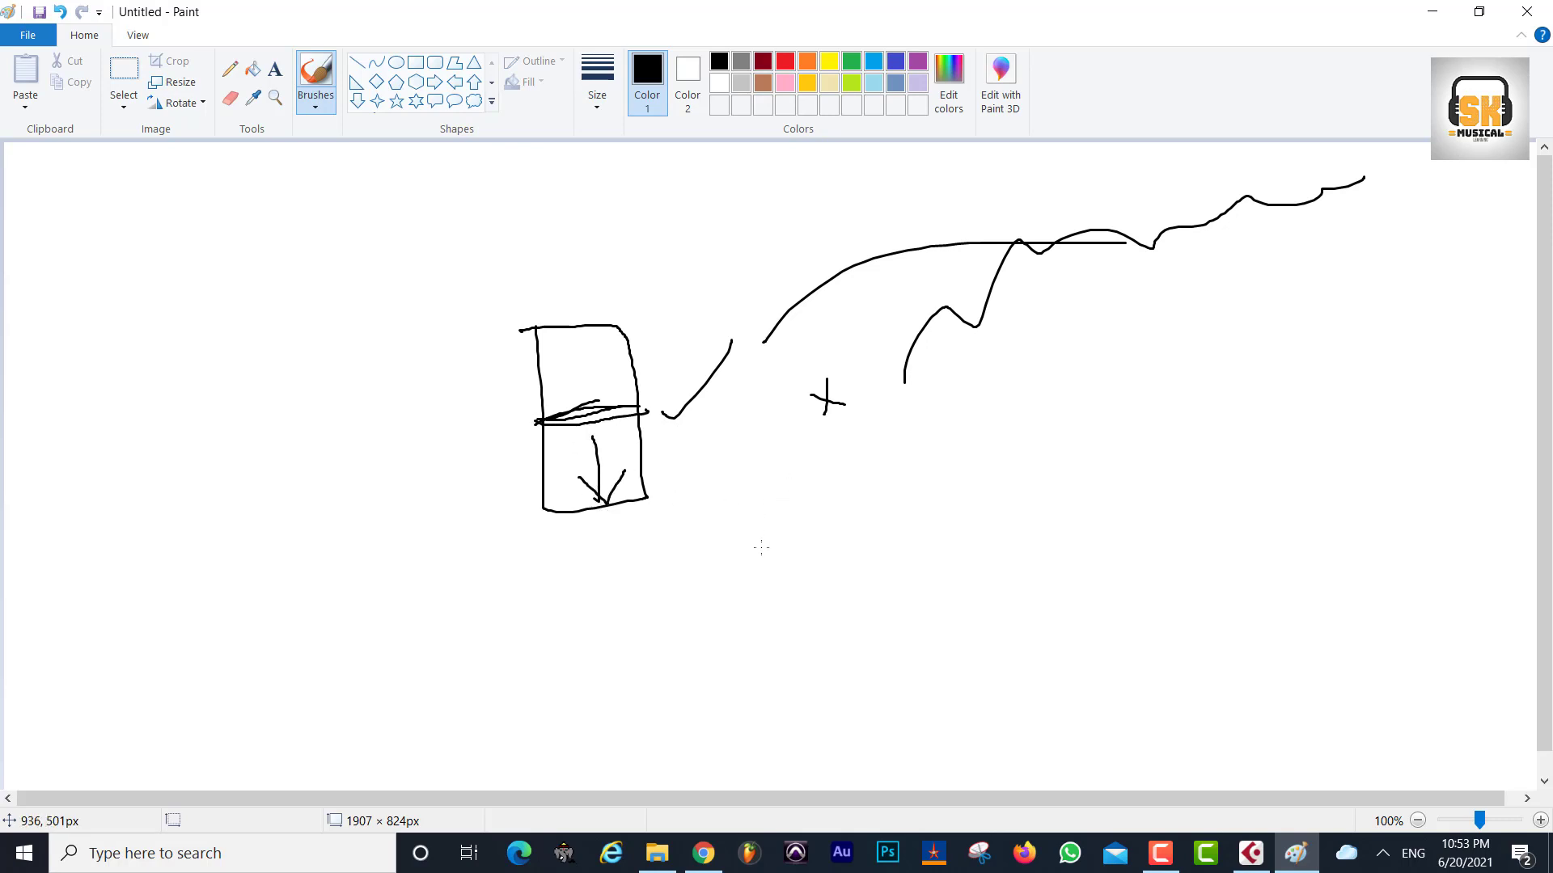
{"action": "mouse_move", "coordinate": [761, 548]}
{"action": "left_mouse_down"}
{"action": "mouse_move", "coordinate": [779, 490]}
{"action": "mouse_move", "coordinate": [872, 470]}
{"action": "mouse_move", "coordinate": [1074, 494]}
{"action": "mouse_move", "coordinate": [1193, 429]}
{"action": "left_mouse_up"}
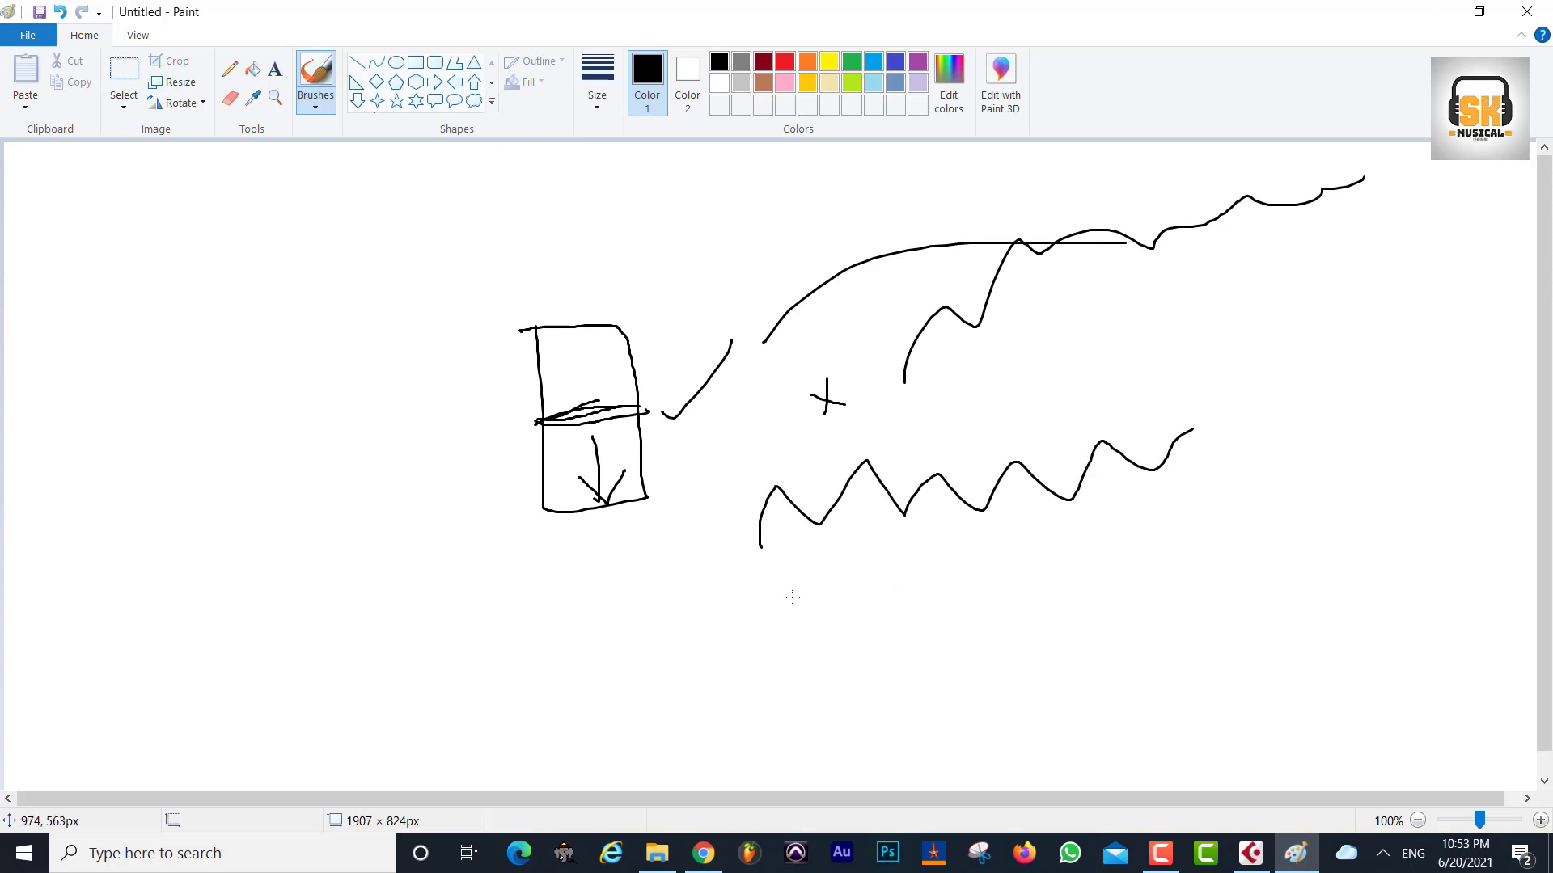
{"action": "left_click_drag", "start_coordinate": [792, 598], "coordinate": [1202, 553]}
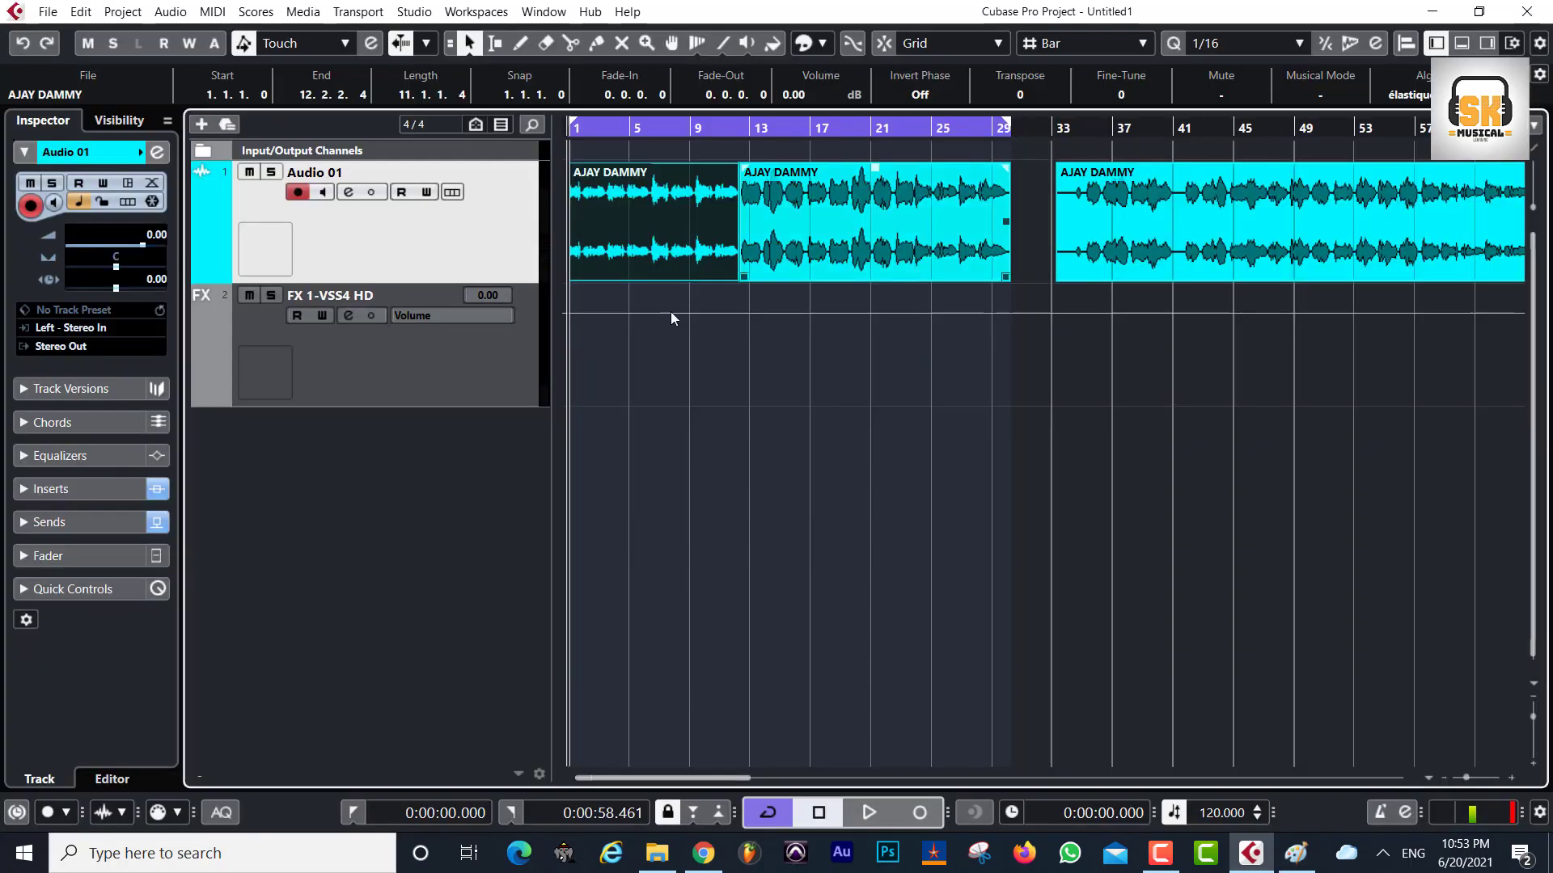
- In Cubase, compare the first two clips and raise the first clip's volume to 1.98 dB
{"action": "left_click", "coordinate": [608, 234]}
{"action": "left_click", "coordinate": [801, 248]}
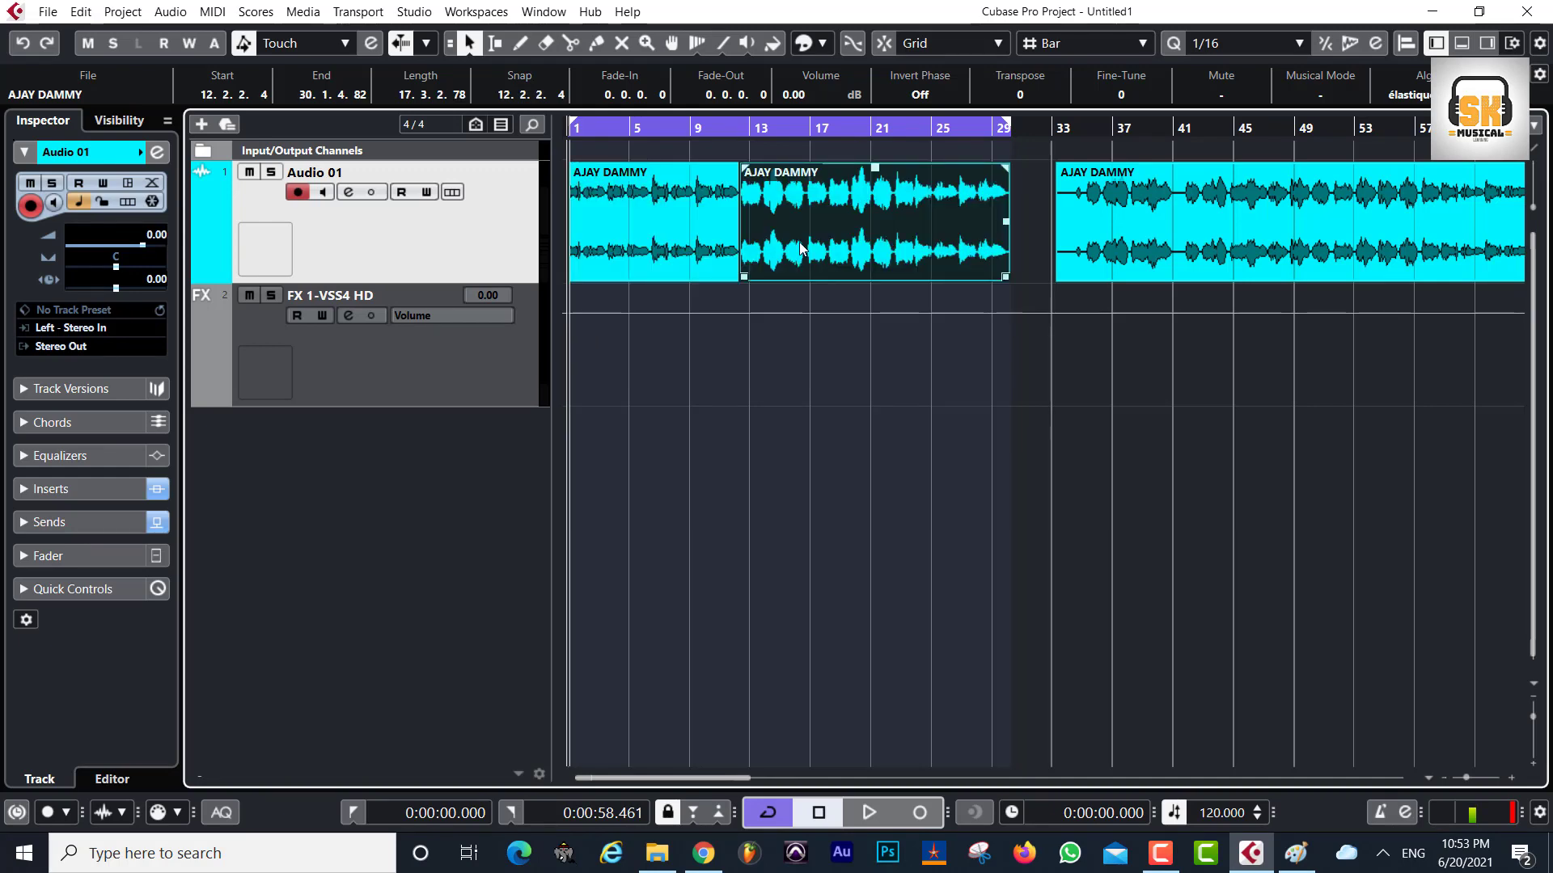
{"action": "left_click", "coordinate": [675, 234]}
{"action": "left_click", "coordinate": [800, 248]}
{"action": "left_click", "coordinate": [676, 228]}
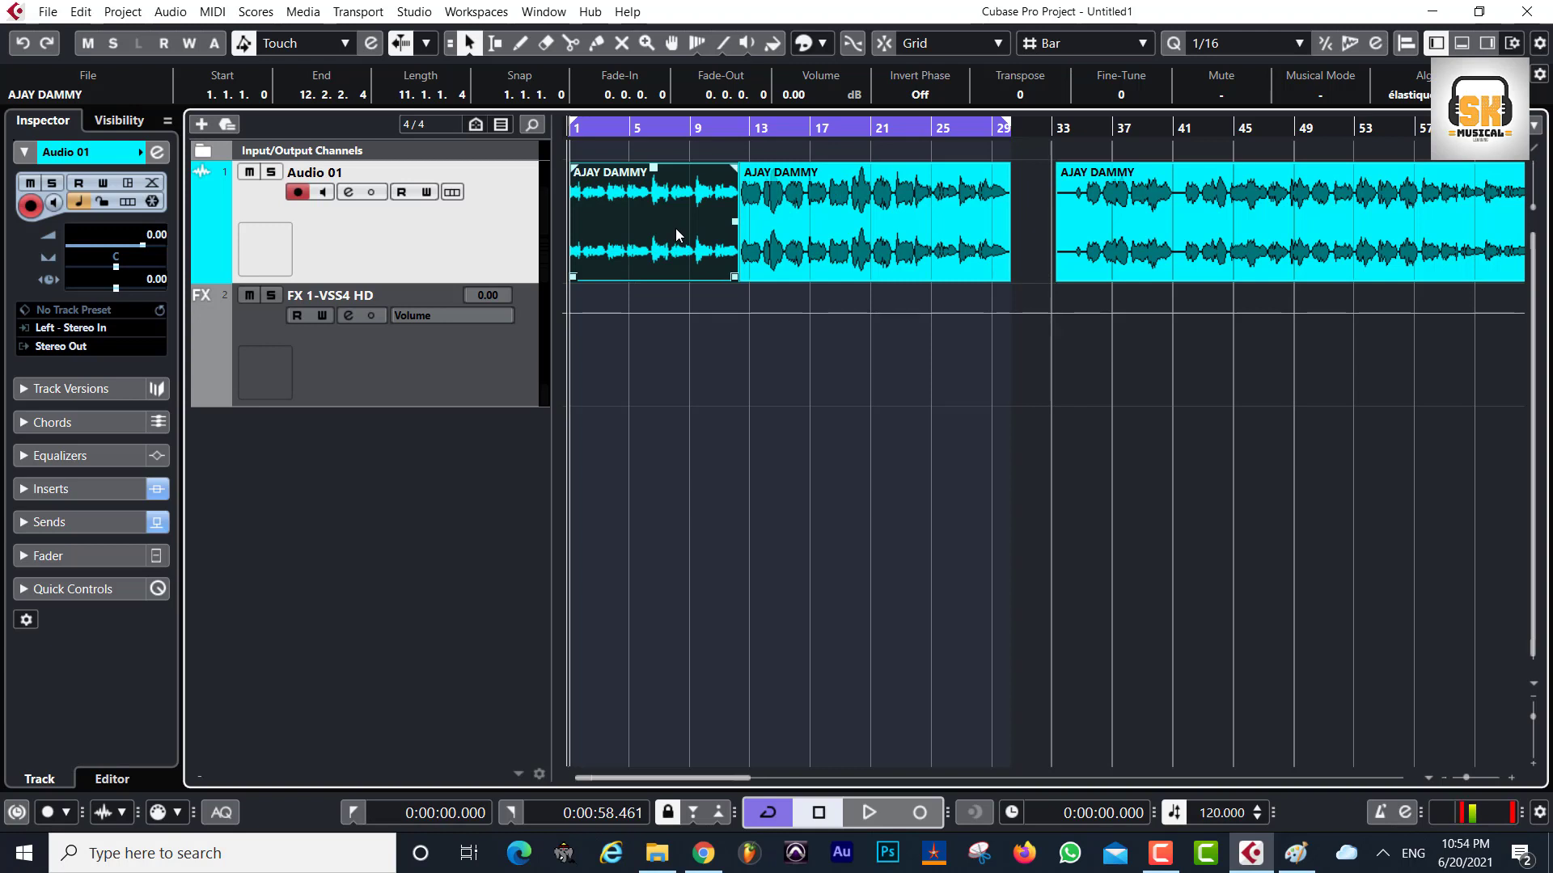
{"action": "mouse_move", "coordinate": [652, 168]}
{"action": "left_mouse_down"}
{"action": "mouse_move", "coordinate": [647, 98]}
{"action": "mouse_move", "coordinate": [641, 141]}
{"action": "left_mouse_up"}
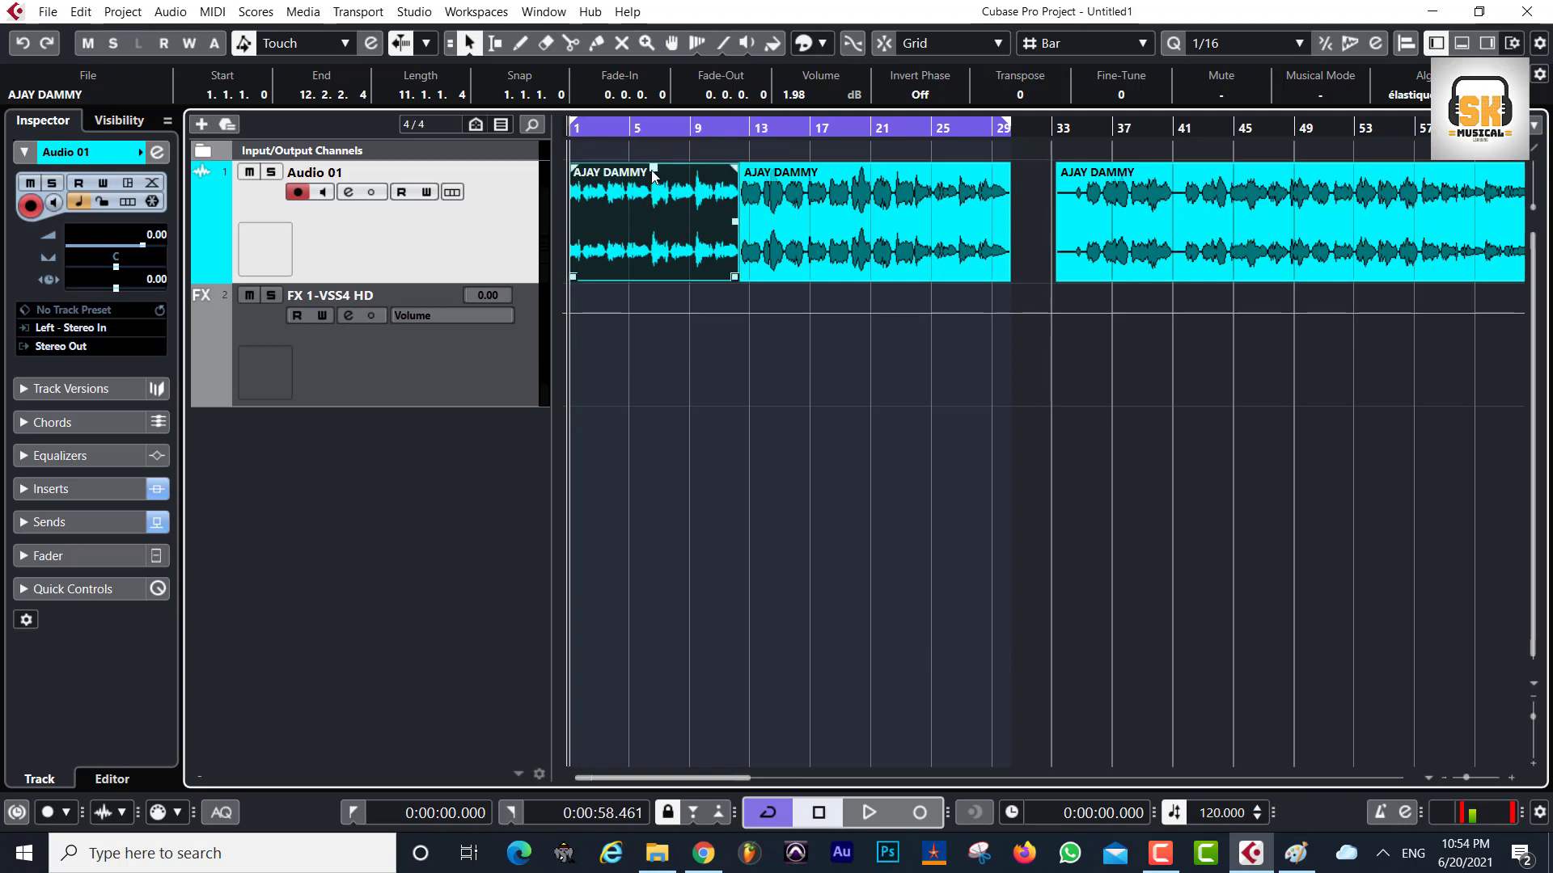
- Switch to Paint, draw another level line across the box's upper half and circle the flatter line
{"action": "left_click", "coordinate": [1294, 867]}
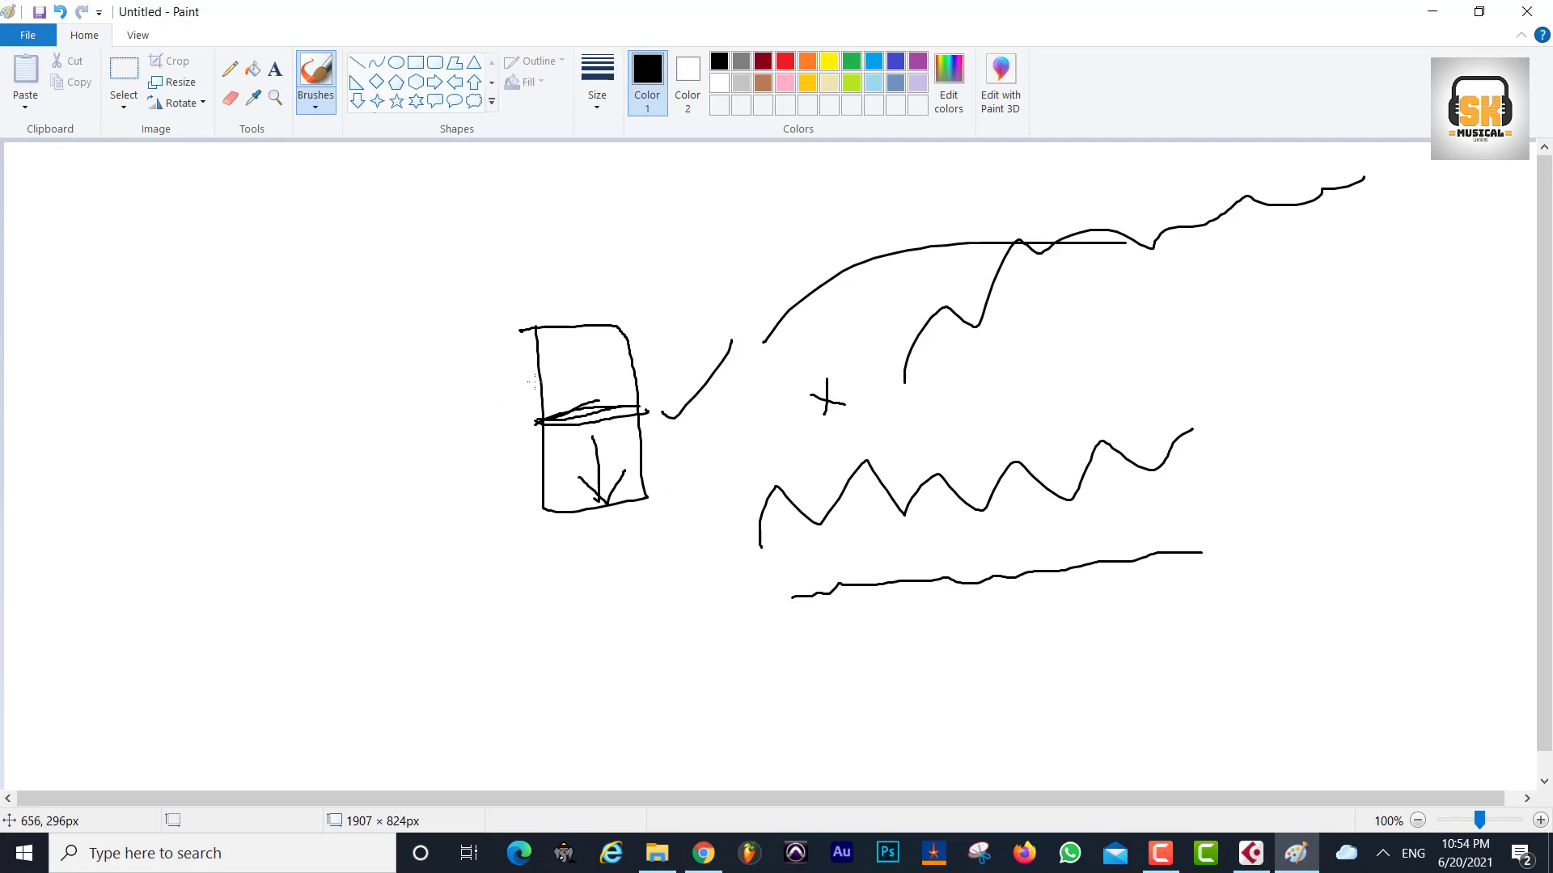
{"action": "left_click_drag", "start_coordinate": [534, 383], "coordinate": [635, 371]}
{"action": "mouse_move", "coordinate": [779, 571]}
{"action": "left_mouse_down"}
{"action": "mouse_move", "coordinate": [770, 602]}
{"action": "mouse_move", "coordinate": [865, 647]}
{"action": "mouse_move", "coordinate": [1083, 647]}
{"action": "mouse_move", "coordinate": [1236, 598]}
{"action": "mouse_move", "coordinate": [1244, 540]}
{"action": "mouse_move", "coordinate": [950, 527]}
{"action": "mouse_move", "coordinate": [808, 539]}
{"action": "mouse_move", "coordinate": [774, 576]}
{"action": "left_mouse_up"}
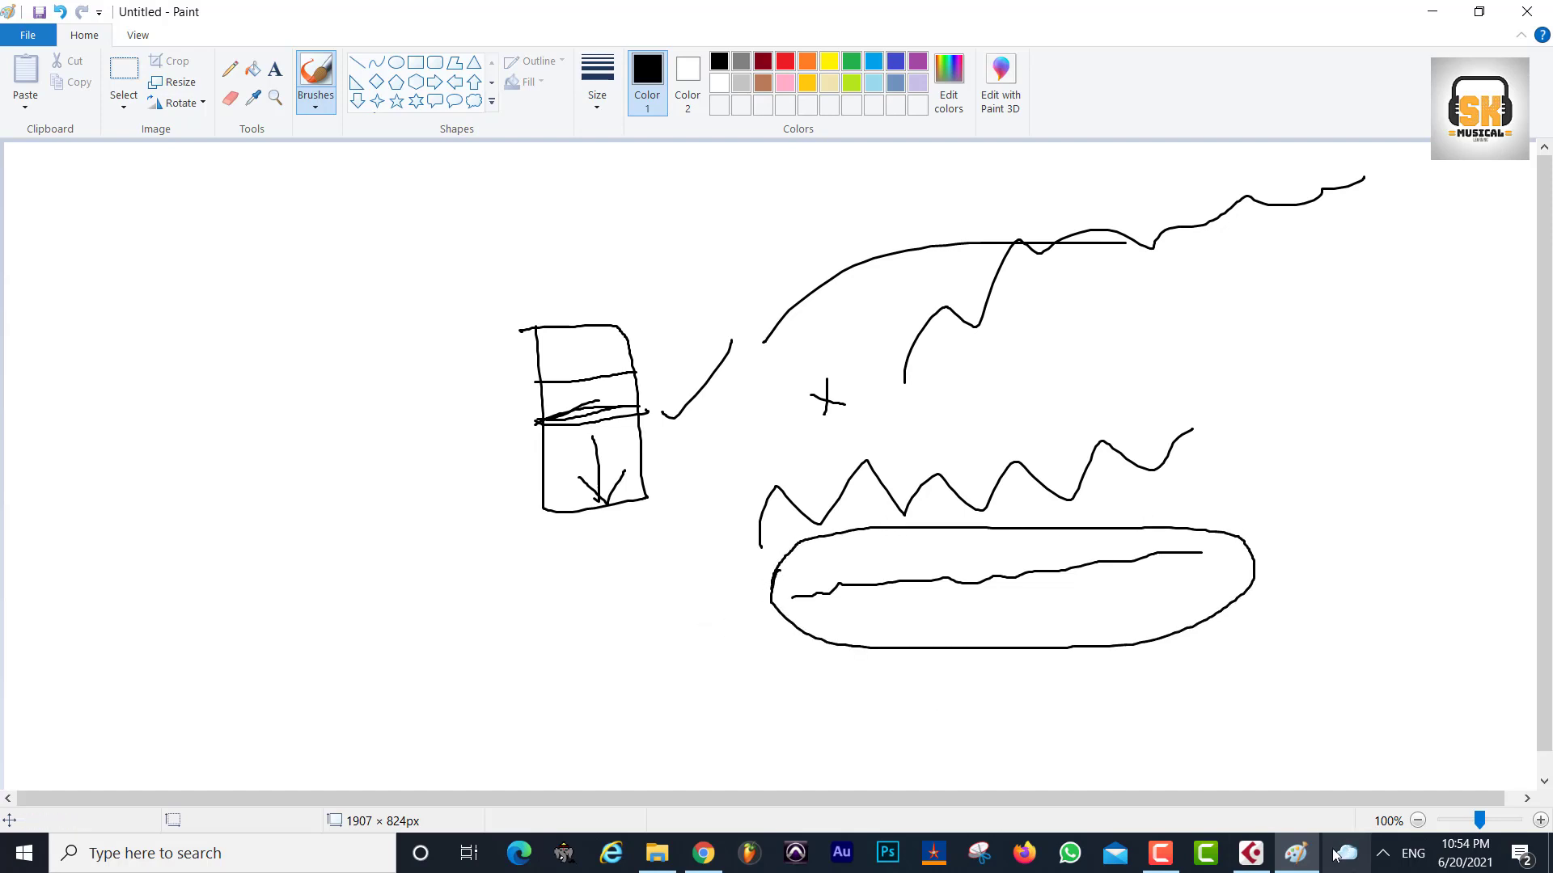
- Switch to Cubase, raise the first clip's volume to 3.25 dB and move the playhead into the second clip near bar 13
{"action": "left_click", "coordinate": [1251, 853]}
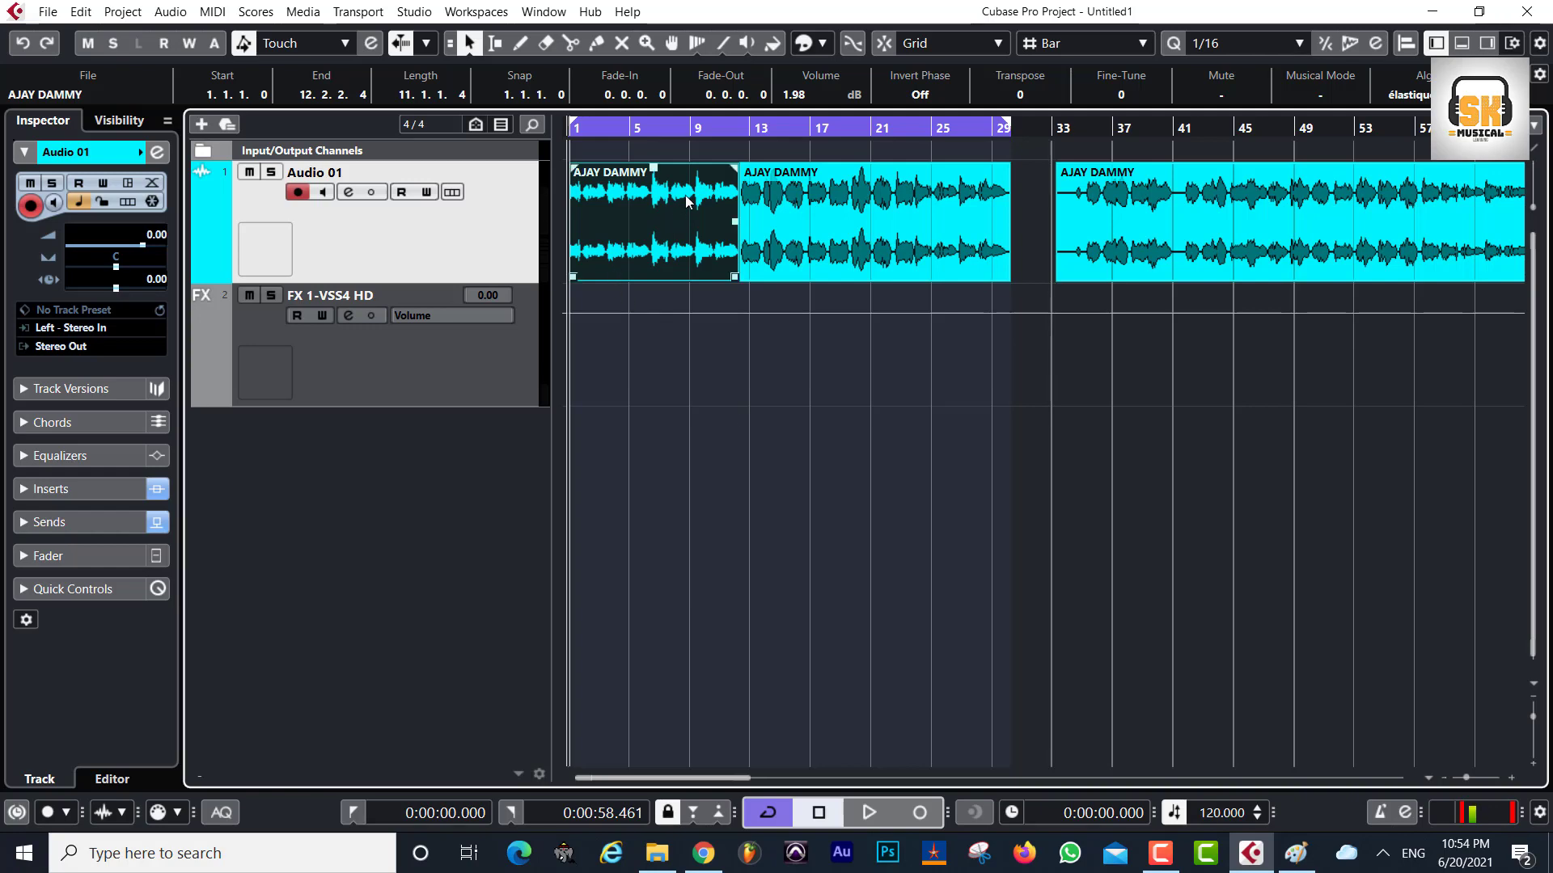
{"action": "left_click_drag", "start_coordinate": [644, 128], "coordinate": [671, 190]}
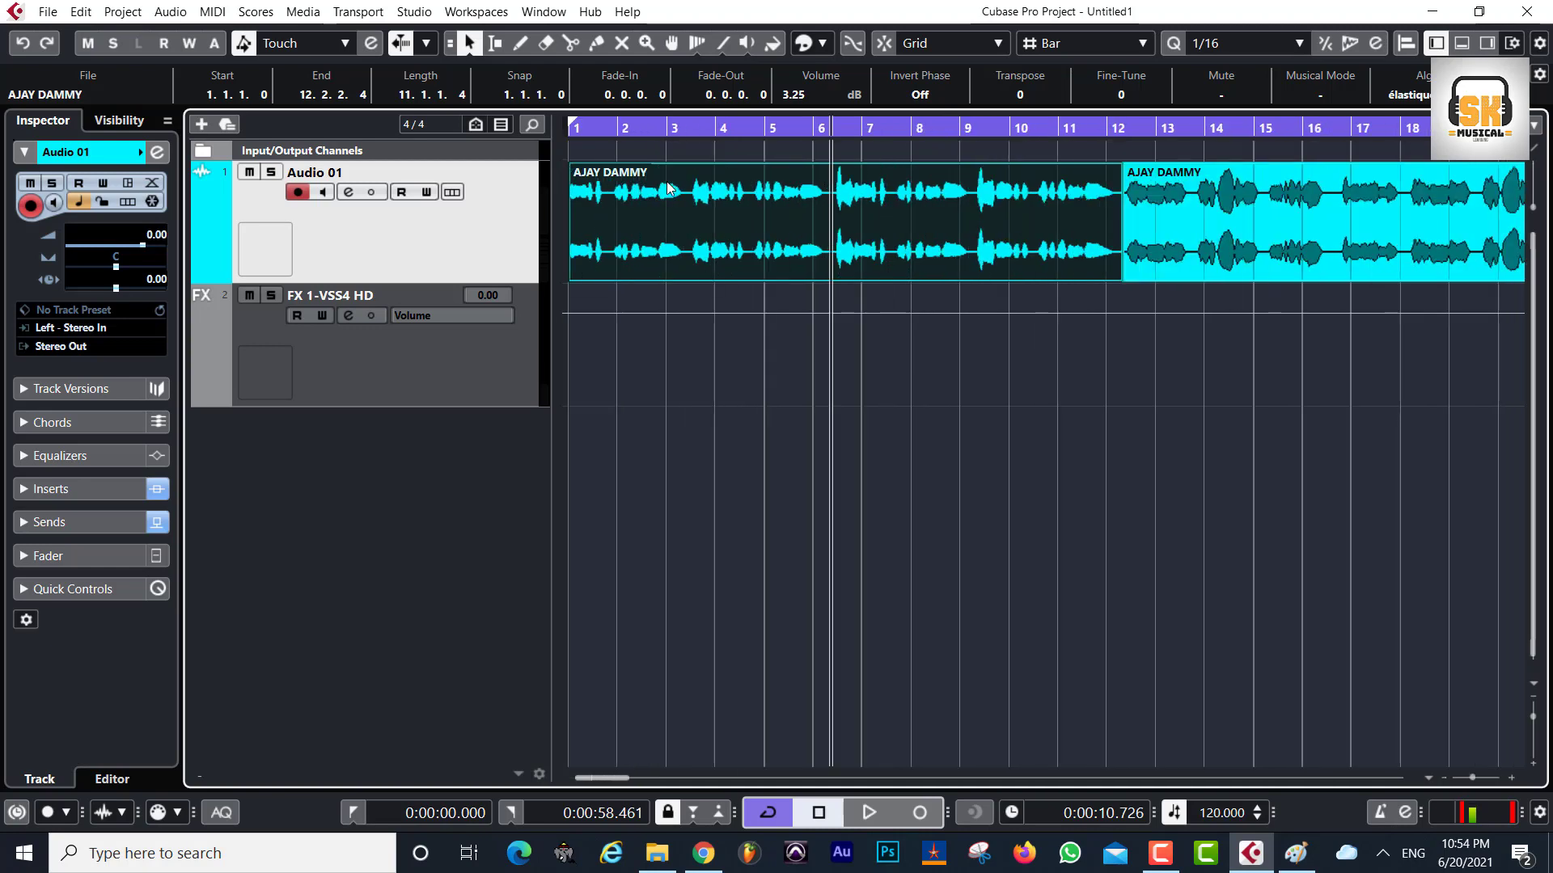
{"action": "key", "text": "g"}
{"action": "key", "text": "g"}
{"action": "key", "text": "g"}
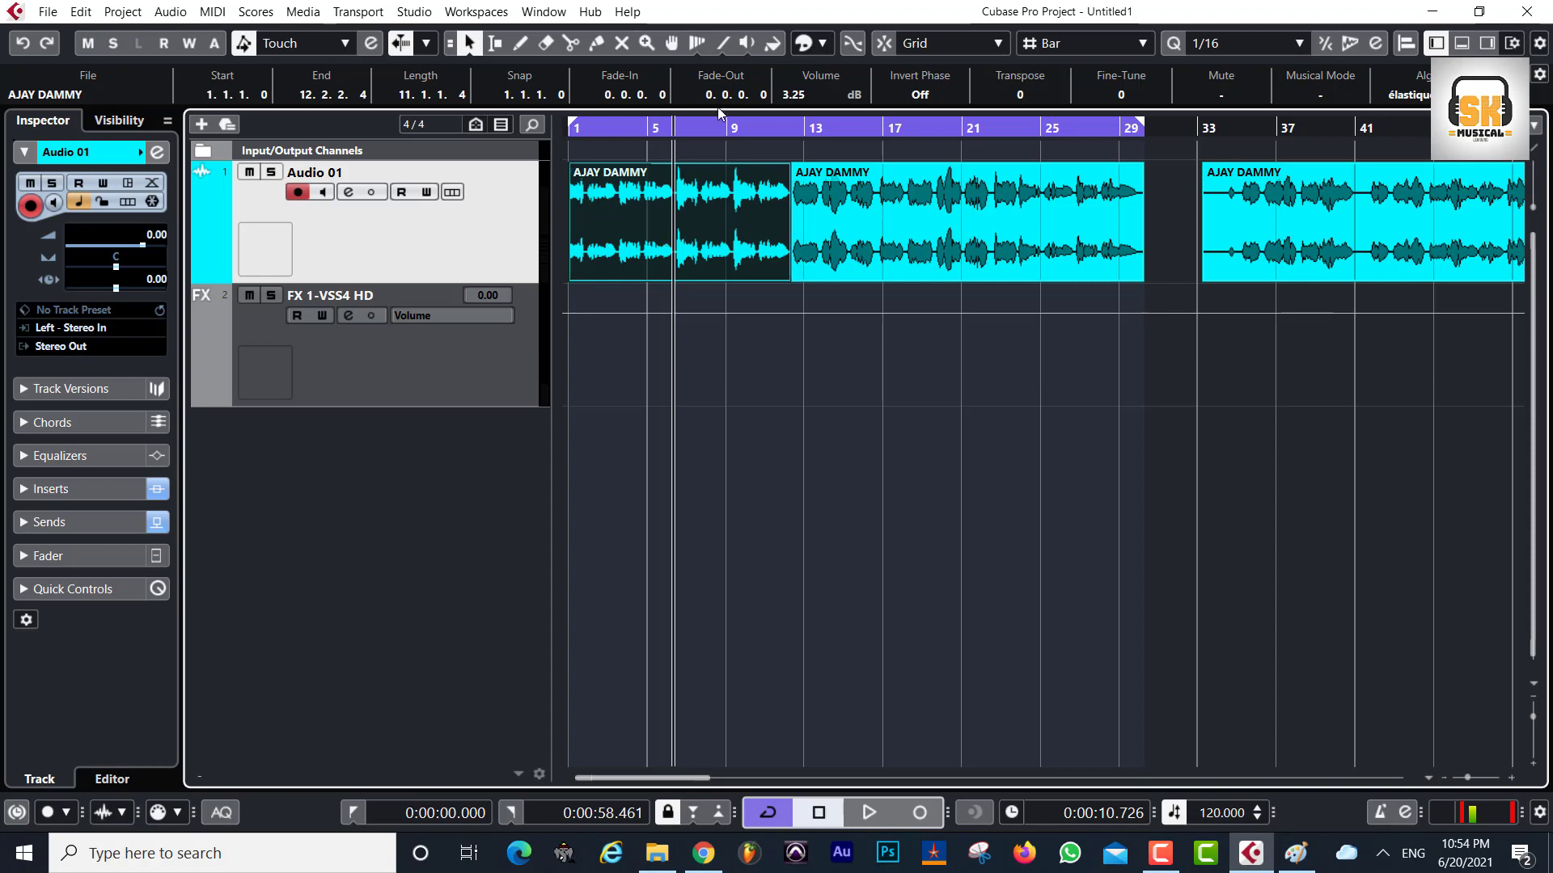
{"action": "left_click_drag", "start_coordinate": [812, 129], "coordinate": [765, 206]}
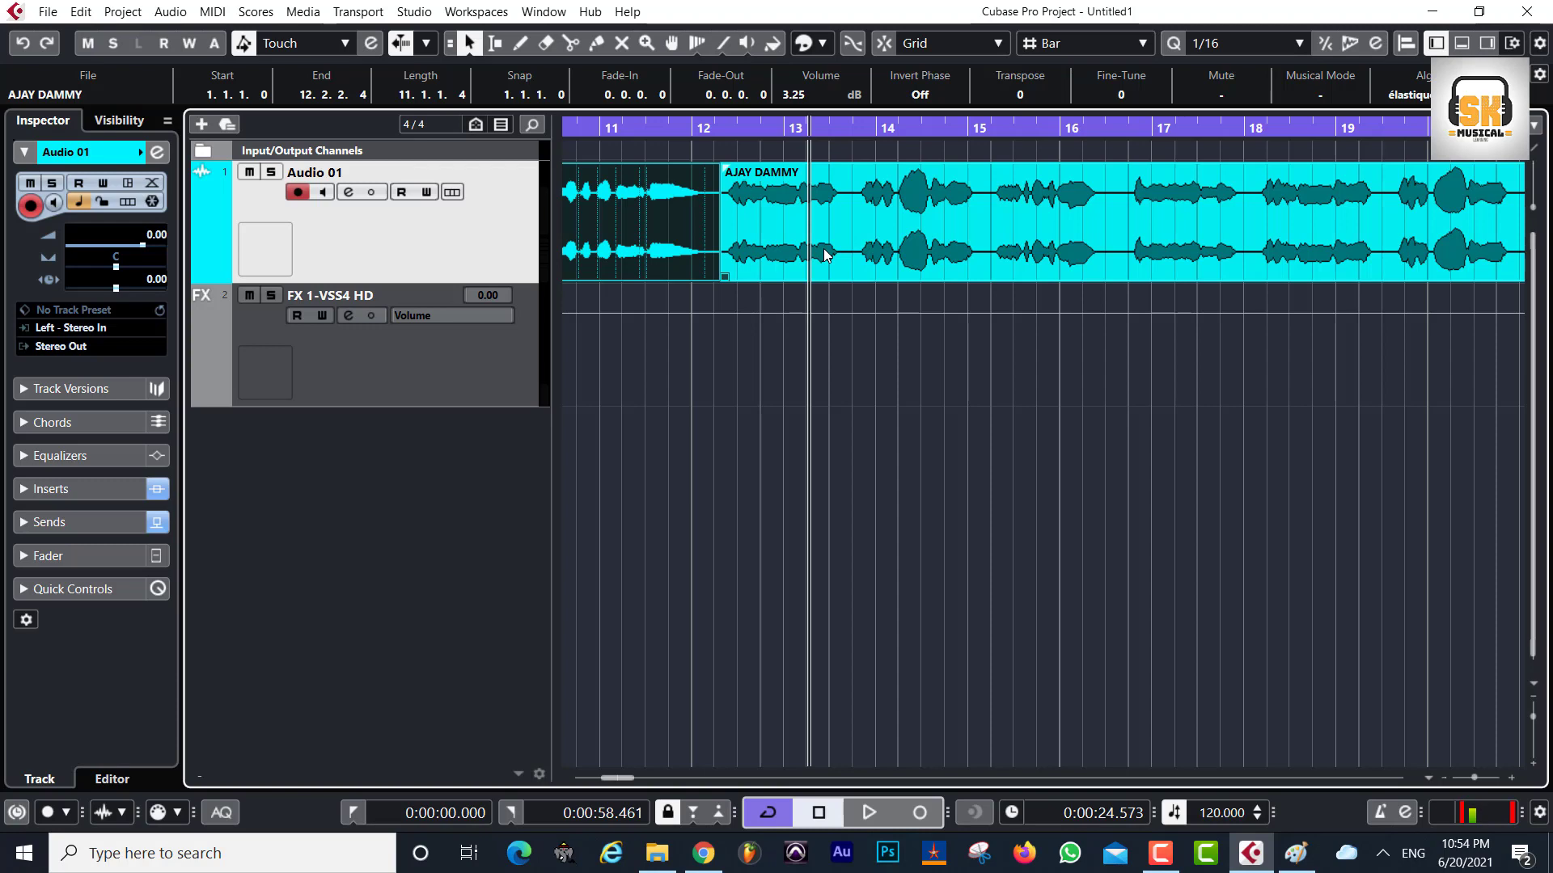
- Switch to Paint and draw two separate circles, marking the first with an inner numbered circle and a cross beside it
{"action": "left_click", "coordinate": [1295, 853]}
{"action": "mouse_move", "coordinate": [175, 263]}
{"action": "left_mouse_down"}
{"action": "mouse_move", "coordinate": [162, 297]}
{"action": "mouse_move", "coordinate": [188, 327]}
{"action": "mouse_move", "coordinate": [237, 318]}
{"action": "mouse_move", "coordinate": [230, 257]}
{"action": "mouse_move", "coordinate": [173, 267]}
{"action": "left_mouse_up"}
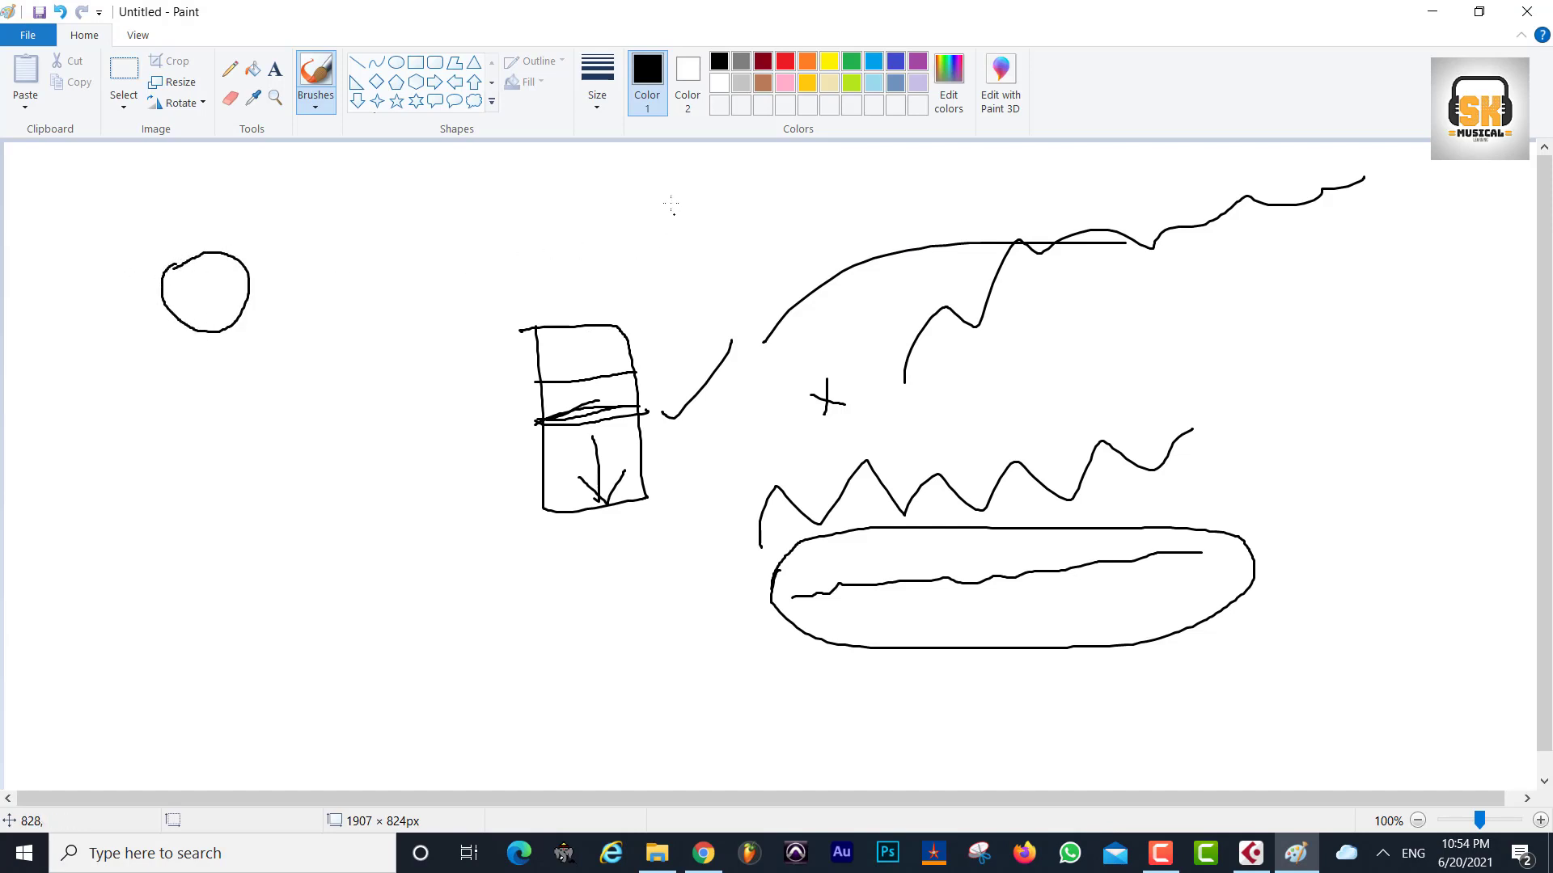
{"action": "mouse_move", "coordinate": [671, 206]}
{"action": "left_mouse_down"}
{"action": "mouse_move", "coordinate": [673, 256]}
{"action": "mouse_move", "coordinate": [719, 247]}
{"action": "mouse_move", "coordinate": [711, 211]}
{"action": "mouse_move", "coordinate": [672, 201]}
{"action": "left_mouse_up"}
{"action": "mouse_move", "coordinate": [204, 272]}
{"action": "left_mouse_down"}
{"action": "mouse_move", "coordinate": [211, 297]}
{"action": "mouse_move", "coordinate": [198, 298]}
{"action": "mouse_move", "coordinate": [231, 261]}
{"action": "left_mouse_up"}
{"action": "mouse_move", "coordinate": [271, 202]}
{"action": "left_mouse_down"}
{"action": "mouse_move", "coordinate": [263, 255]}
{"action": "mouse_move", "coordinate": [314, 261]}
{"action": "left_mouse_up"}
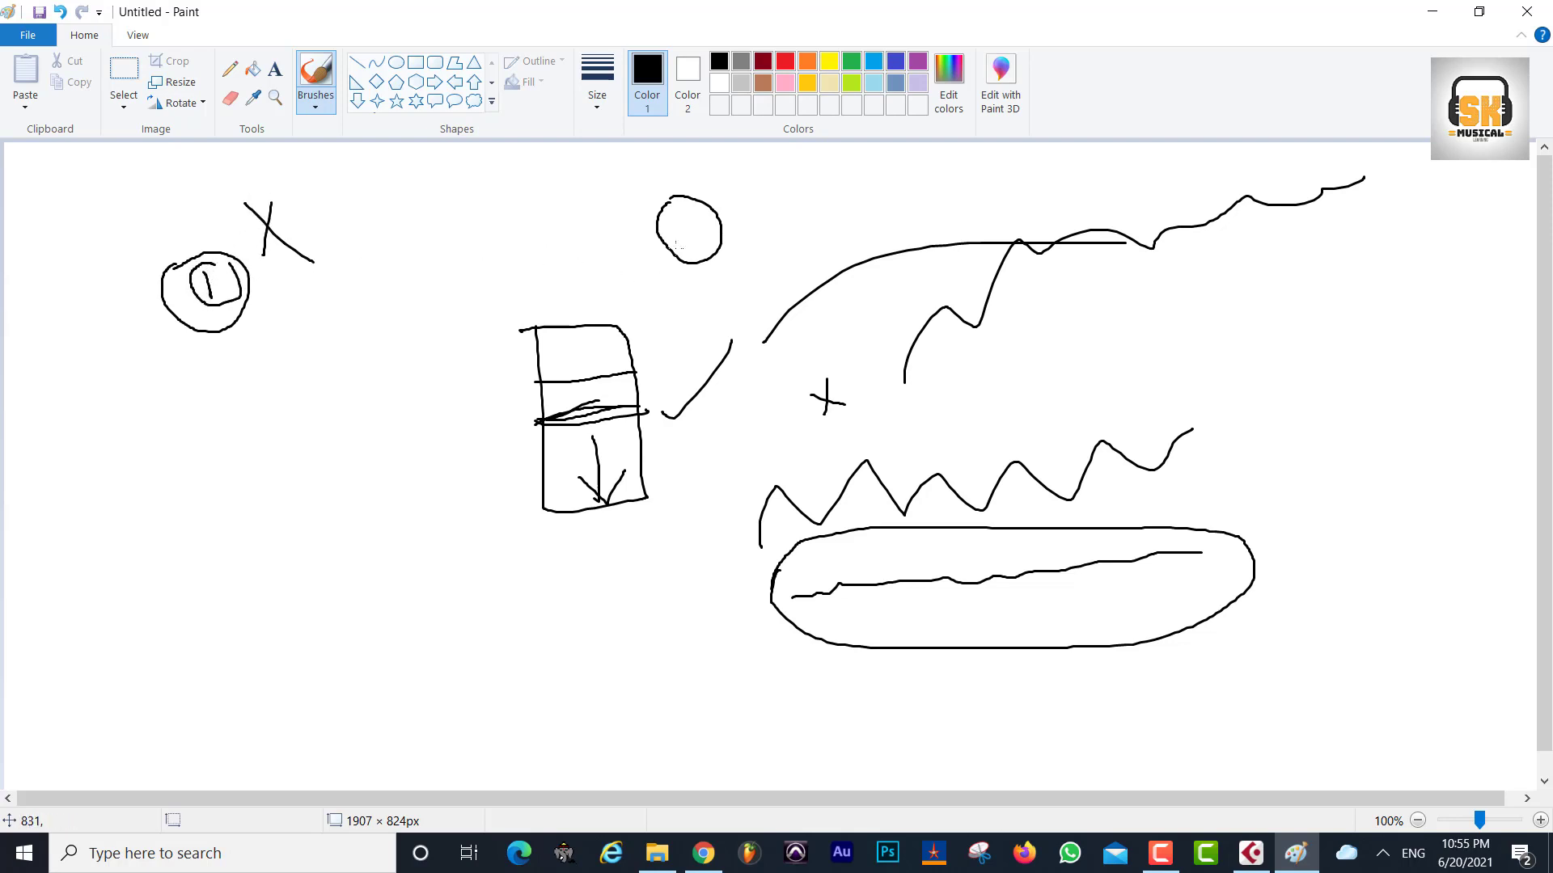
- Add check marks to both circles, an oval beside the second, dividing strokes next to each circle and a frame around the second pair
{"action": "left_click_drag", "start_coordinate": [675, 245], "coordinate": [713, 217]}
{"action": "mouse_move", "coordinate": [175, 353]}
{"action": "left_mouse_down"}
{"action": "mouse_move", "coordinate": [189, 378]}
{"action": "mouse_move", "coordinate": [234, 329]}
{"action": "left_mouse_up"}
{"action": "mouse_move", "coordinate": [705, 197]}
{"action": "left_mouse_down"}
{"action": "mouse_move", "coordinate": [764, 236]}
{"action": "mouse_move", "coordinate": [840, 191]}
{"action": "mouse_move", "coordinate": [818, 168]}
{"action": "mouse_move", "coordinate": [699, 193]}
{"action": "left_mouse_up"}
{"action": "left_click_drag", "start_coordinate": [594, 192], "coordinate": [732, 311]}
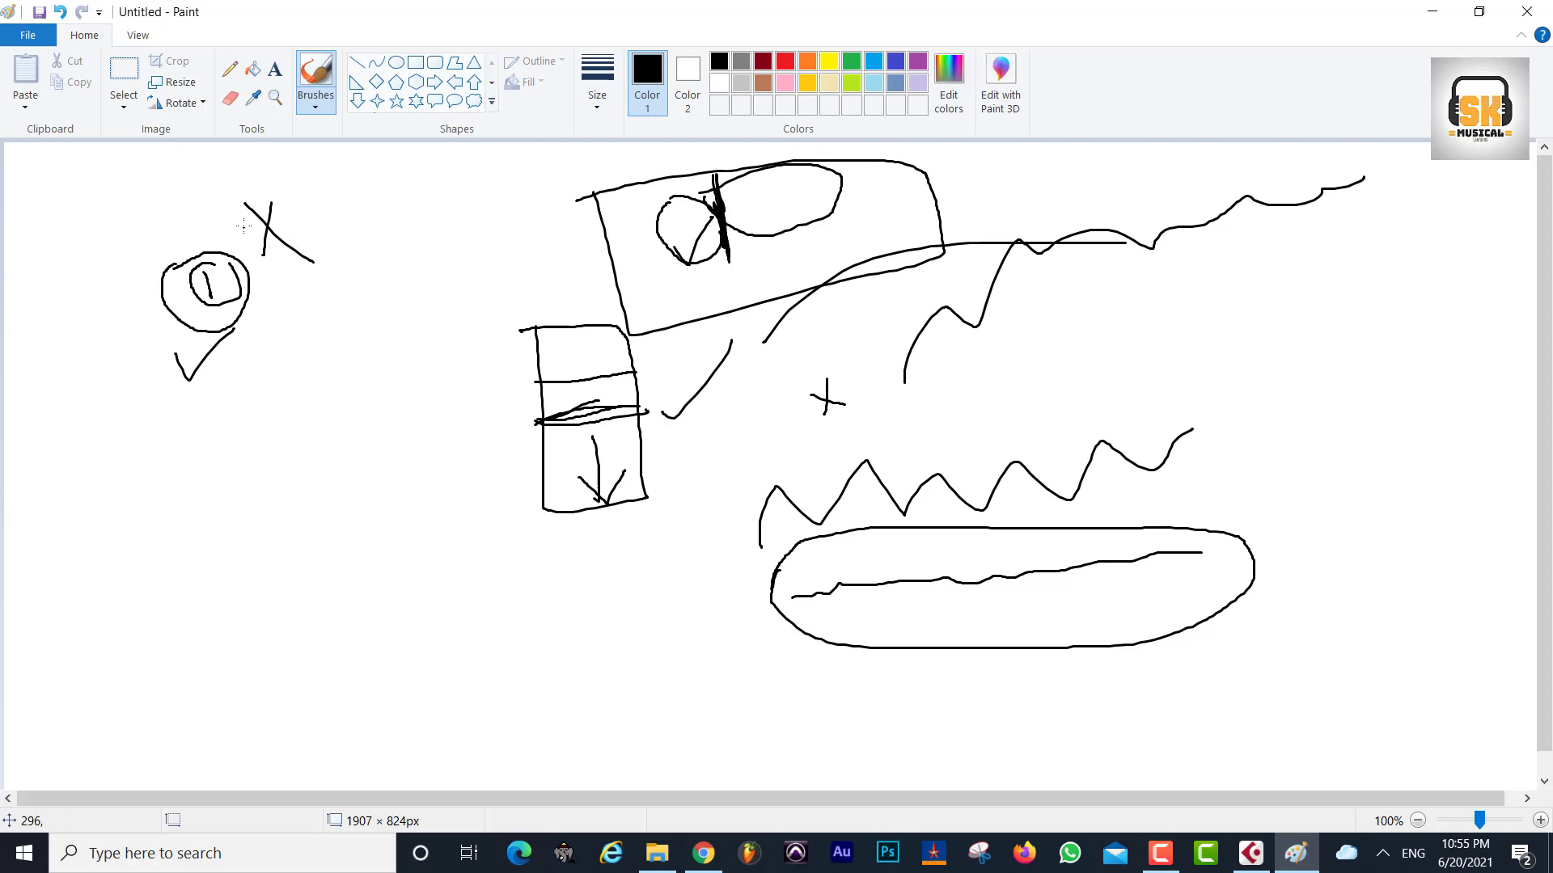
{"action": "left_click_drag", "start_coordinate": [244, 227], "coordinate": [259, 329]}
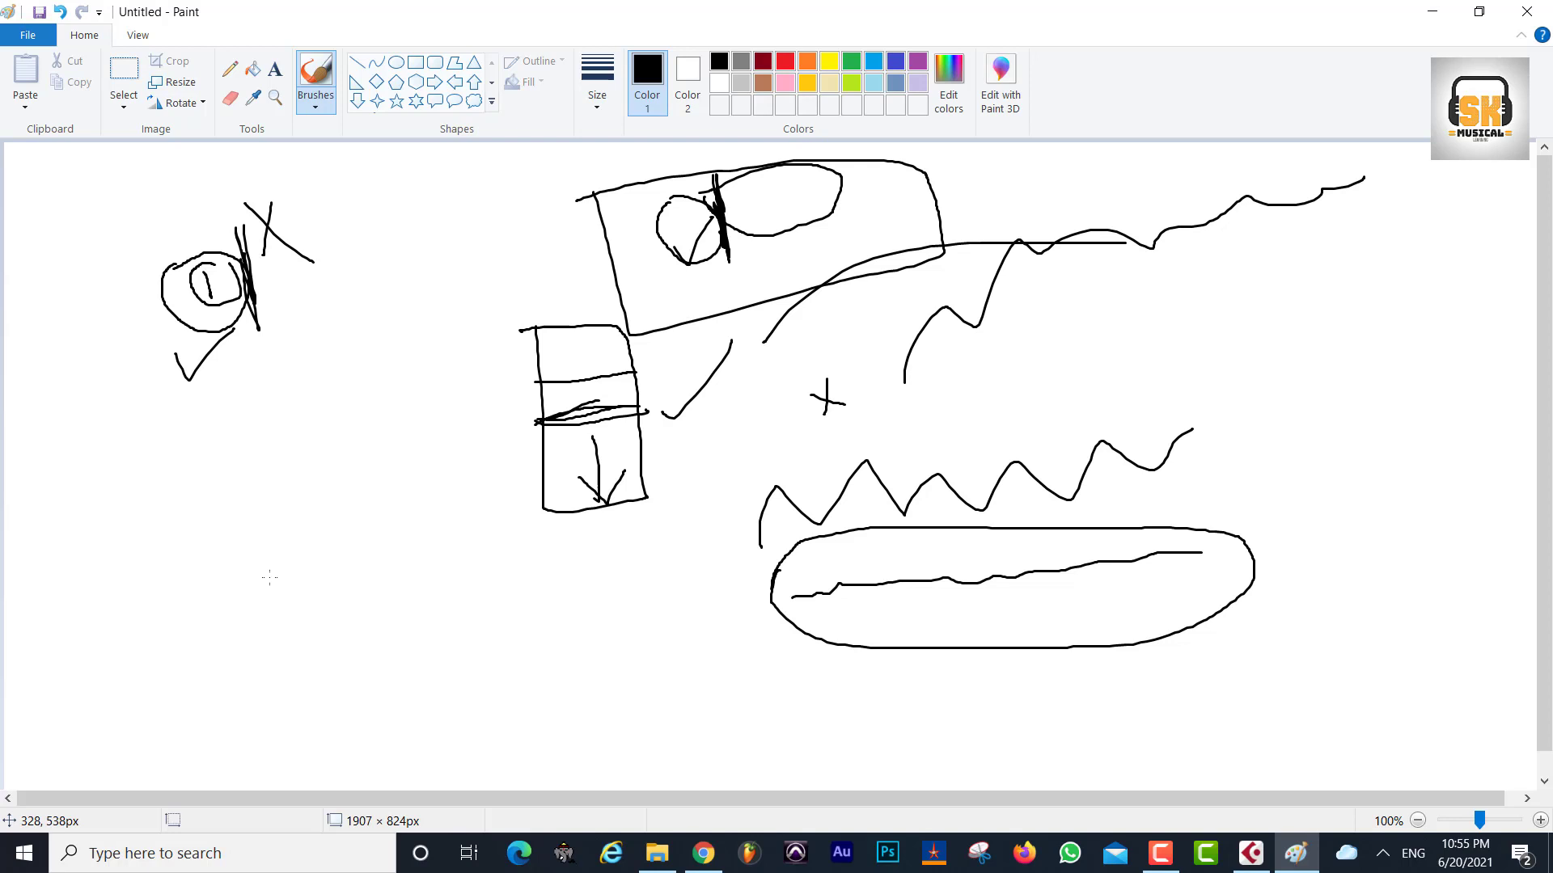
- Minimize Paint and examine the waveforms around the boundary between the first and second clips, near bars 12 to 14
{"action": "left_click", "coordinate": [1431, 11]}
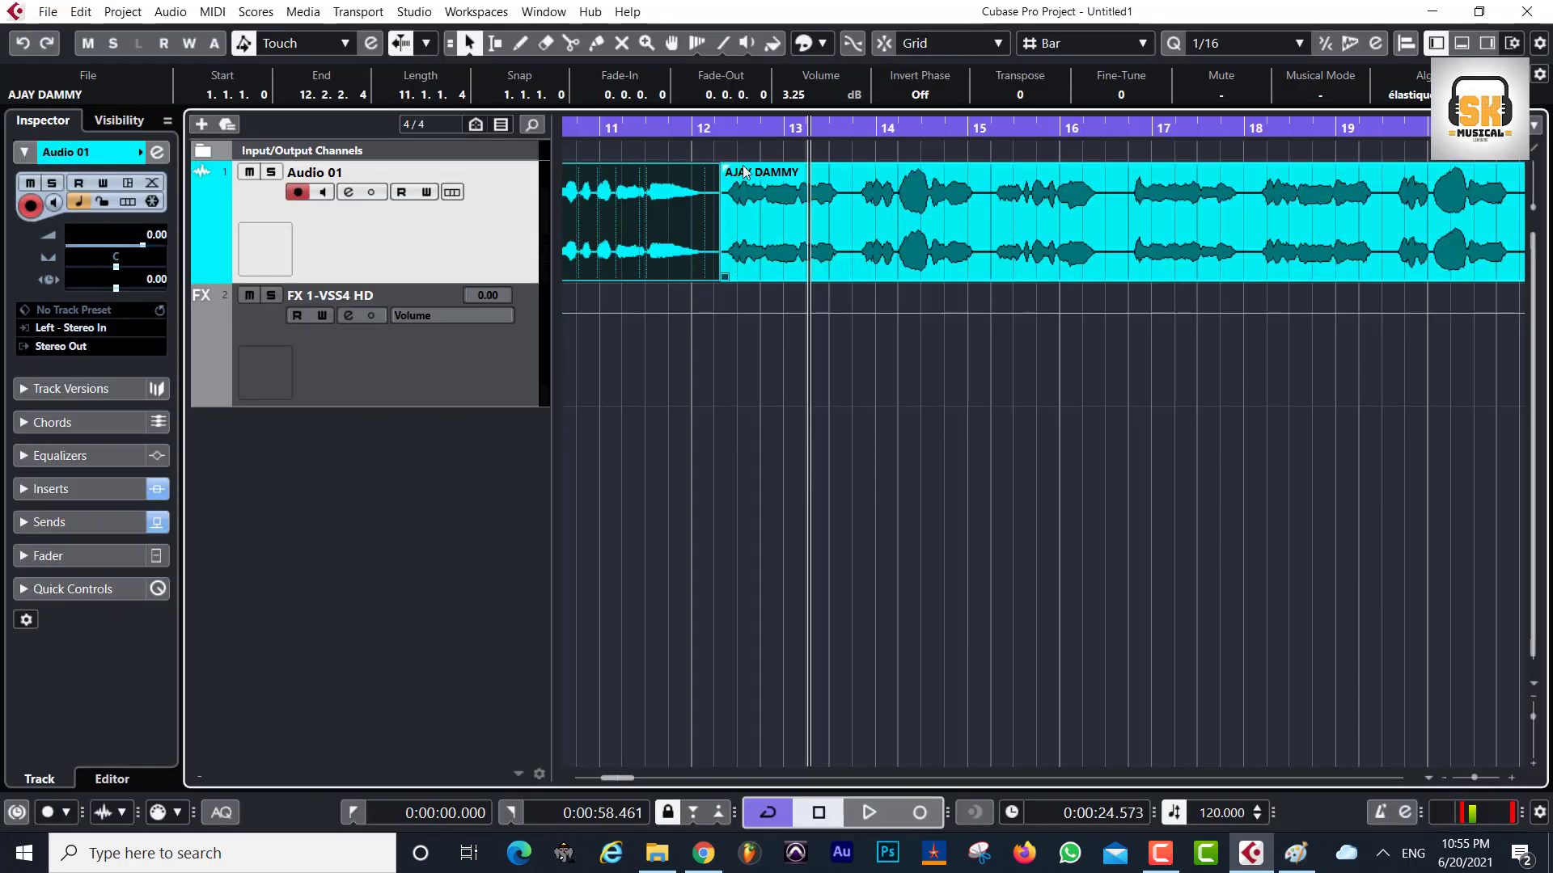
{"action": "left_click_drag", "start_coordinate": [744, 127], "coordinate": [791, 120]}
{"action": "left_click", "coordinate": [1076, 139]}
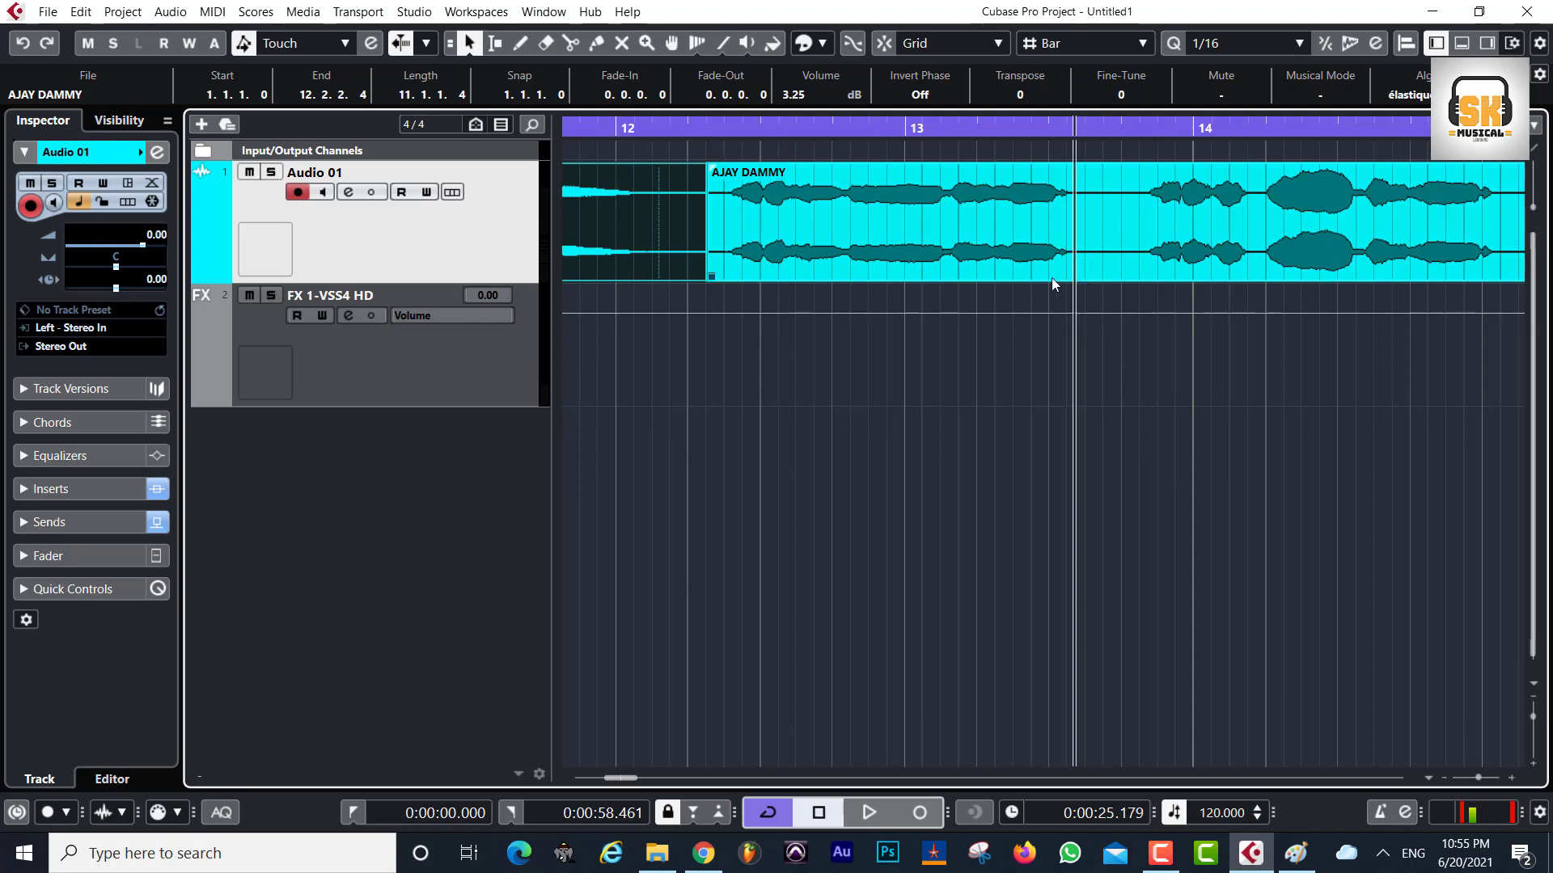
{"action": "key", "text": "g"}
{"action": "key", "text": "g"}
{"action": "key", "text": "g"}
{"action": "key", "text": "g"}
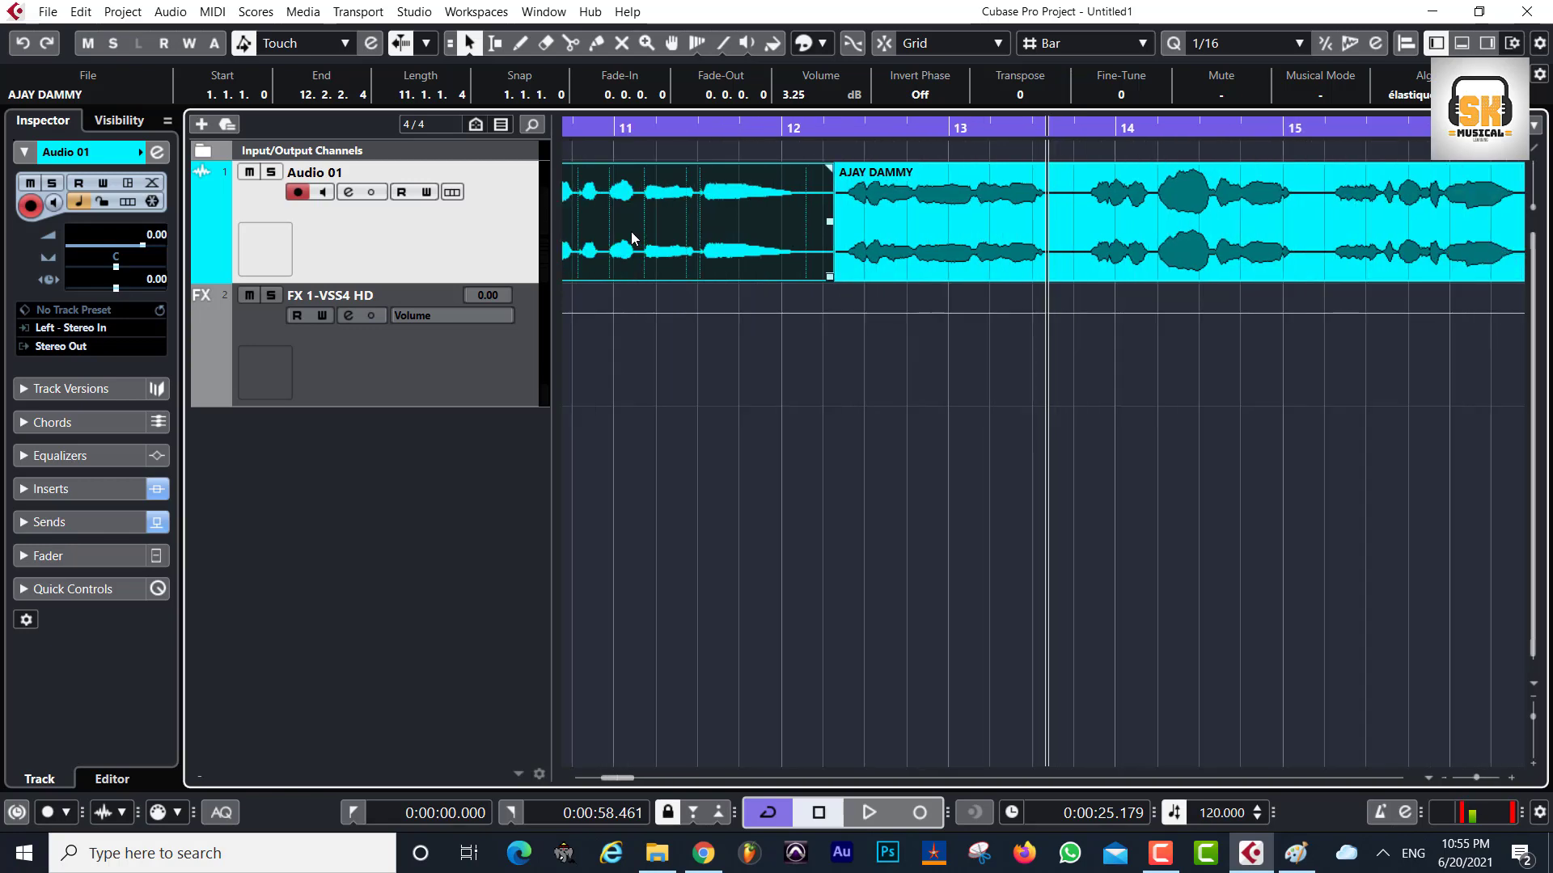
{"action": "key", "text": "g"}
{"action": "key", "text": "g"}
{"action": "key", "text": "g"}
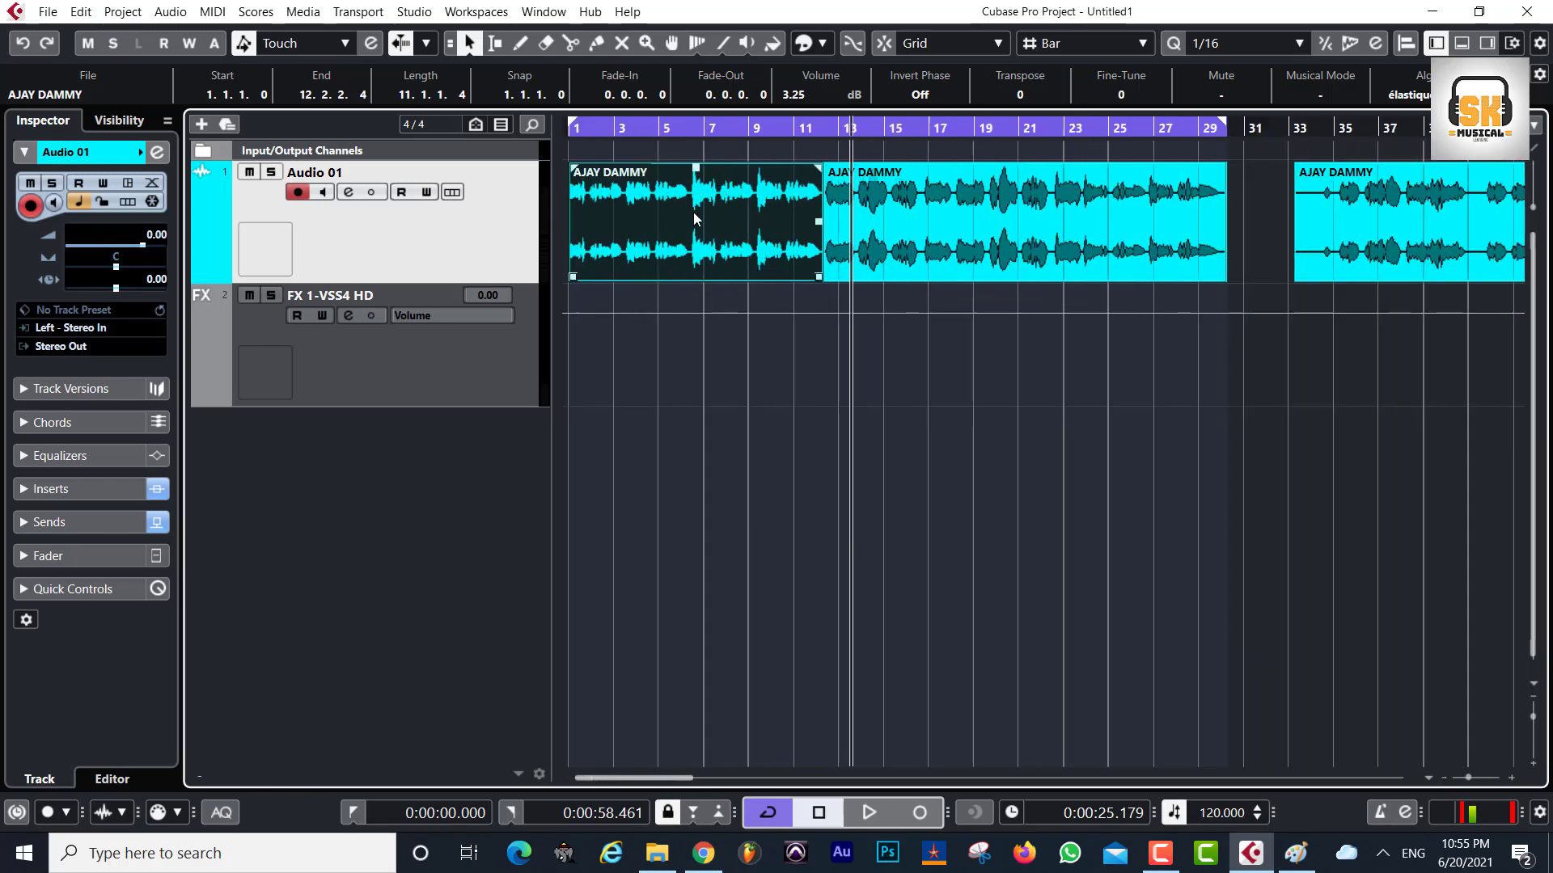
- Return the playhead to the project start and split the first clip at 6.2.2.75
{"action": "key", "text": "Home"}
{"action": "key", "text": "h"}
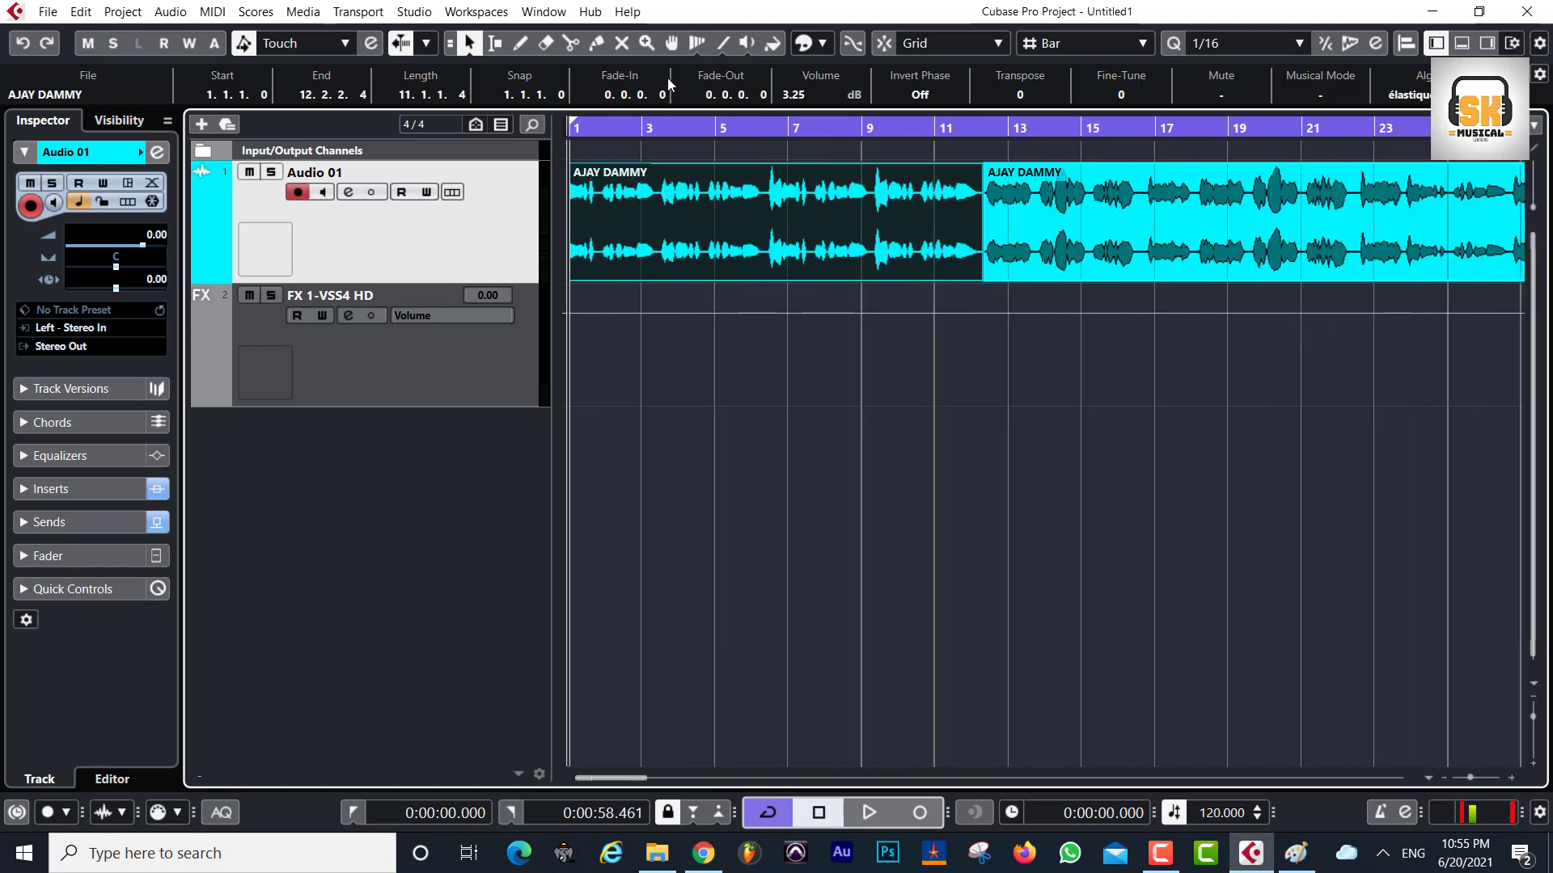
{"action": "left_click", "coordinate": [571, 42]}
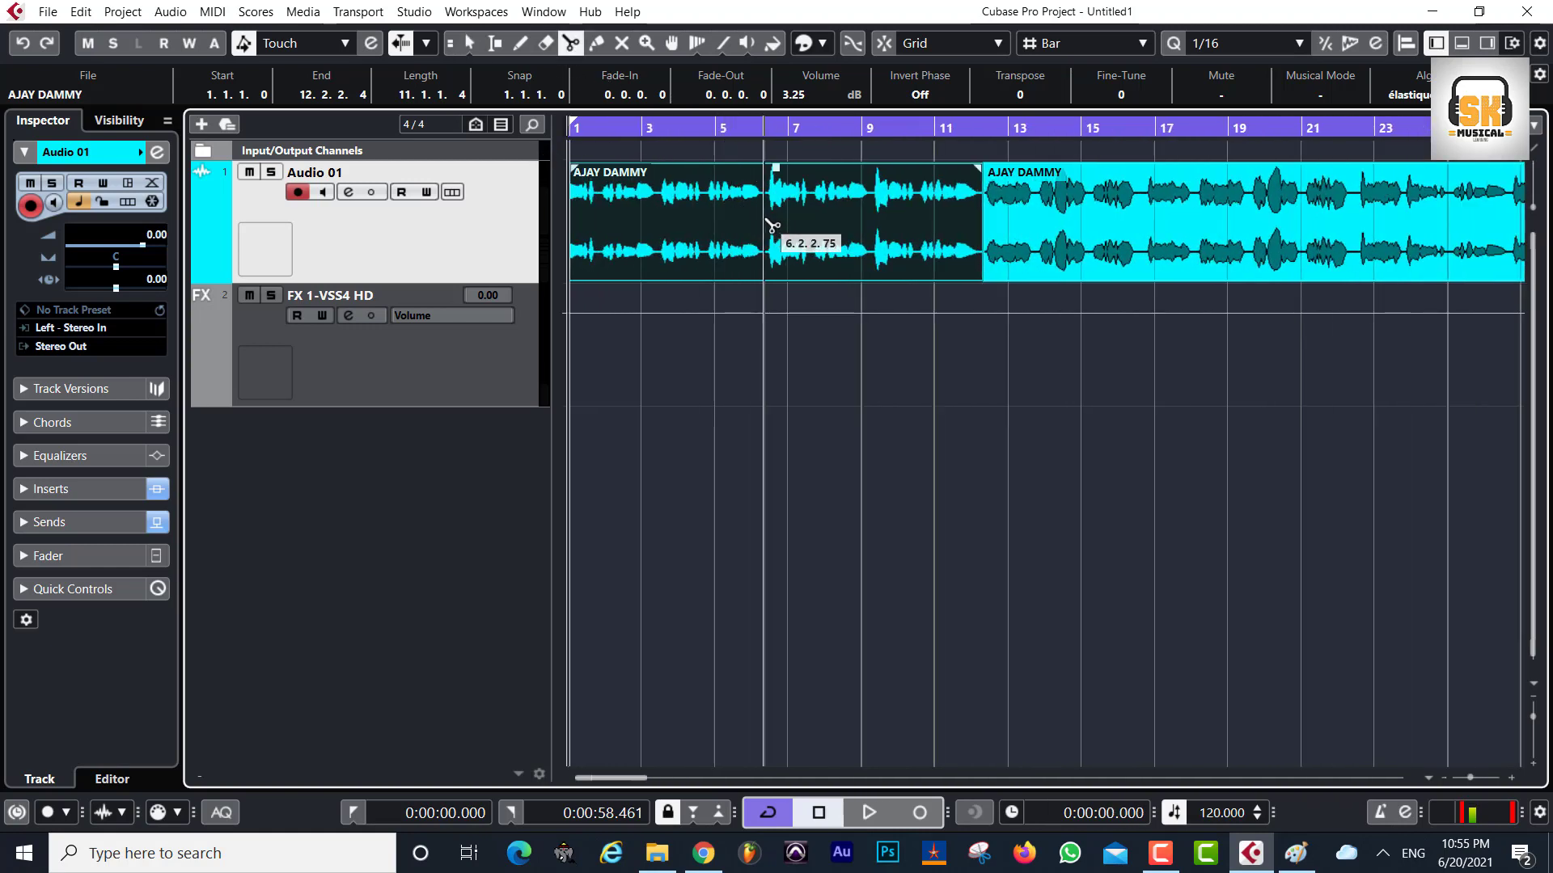
{"action": "left_click", "coordinate": [765, 221]}
{"action": "left_click", "coordinate": [469, 43]}
- Adjust the clip volume of the first split part and select the second part
{"action": "left_click", "coordinate": [653, 210]}
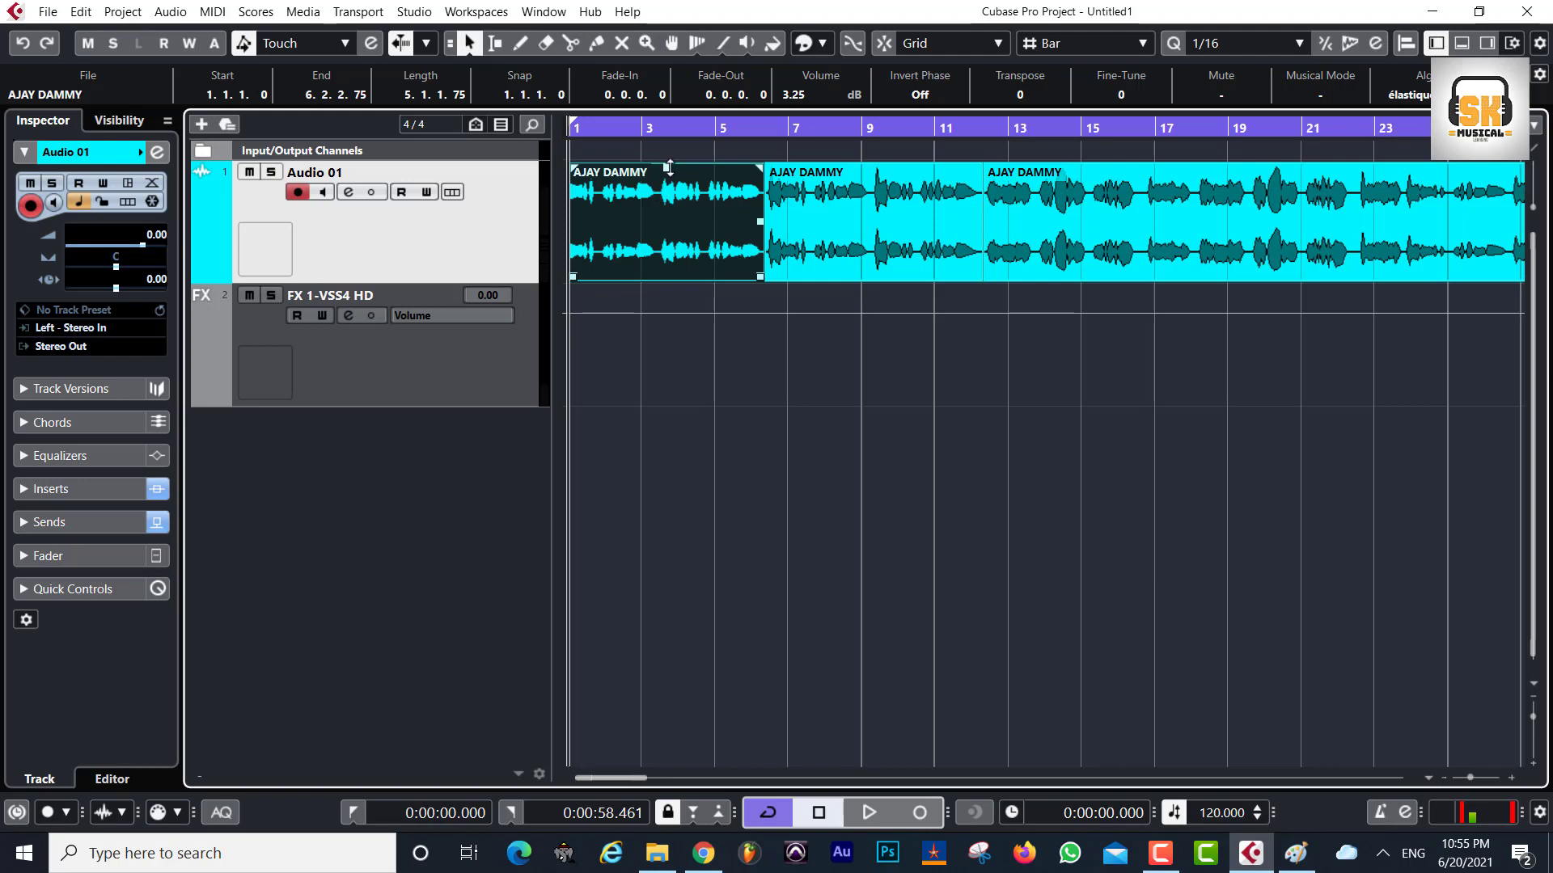
{"action": "mouse_move", "coordinate": [668, 168]}
{"action": "left_mouse_down"}
{"action": "mouse_move", "coordinate": [674, 131]}
{"action": "mouse_move", "coordinate": [668, 172]}
{"action": "left_mouse_up"}
{"action": "left_click", "coordinate": [817, 204]}
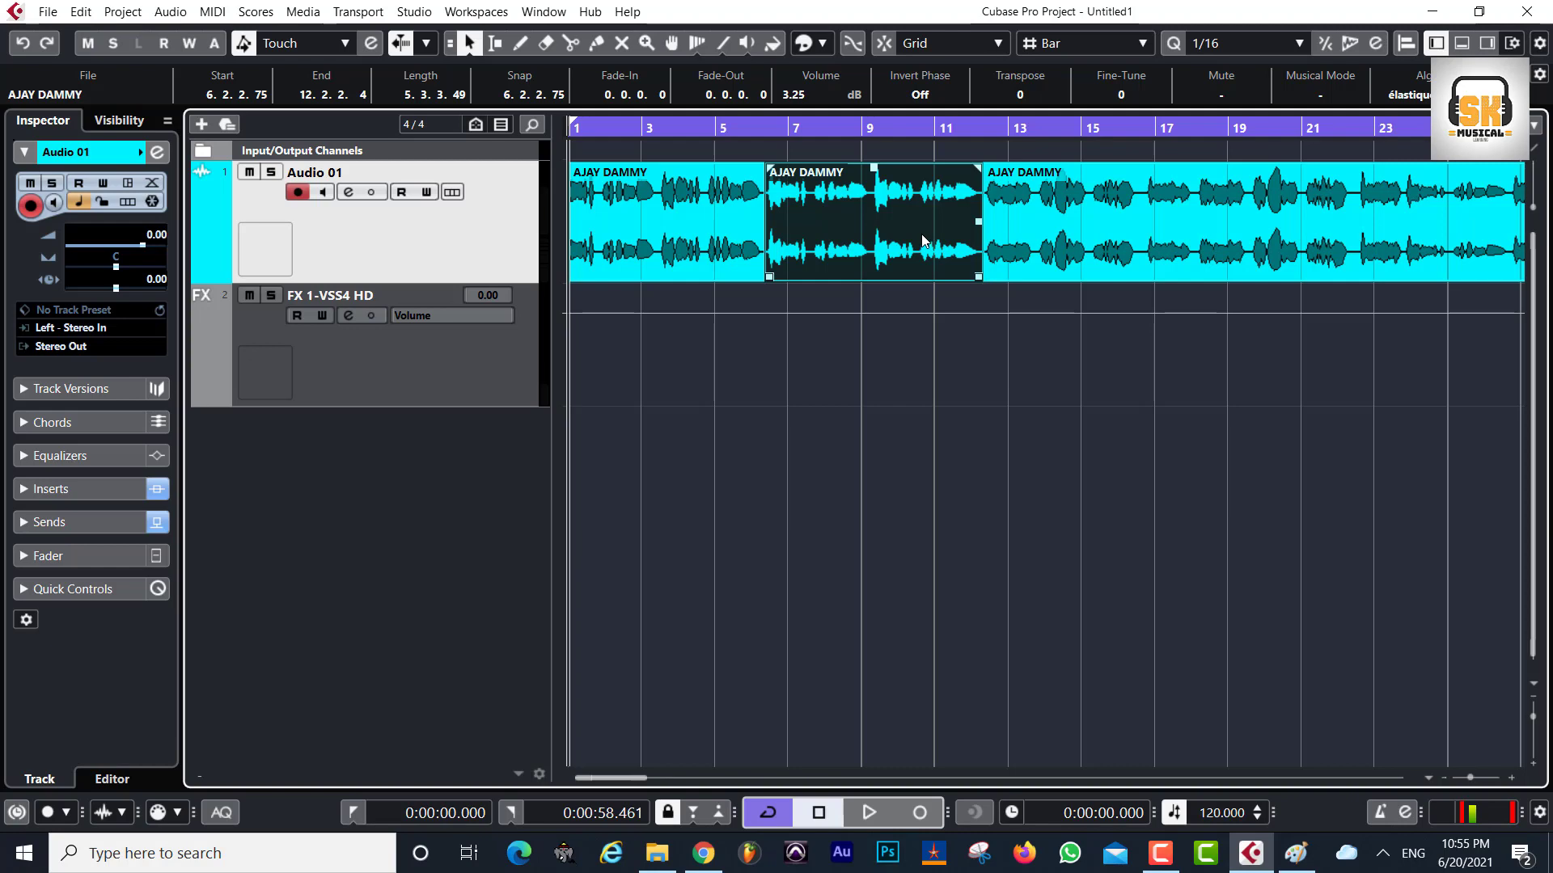
- Bypass the Audio 01 track's inserts and sends and play the project
{"action": "key", "text": "g"}
{"action": "key", "text": "g"}
{"action": "key", "text": "g"}
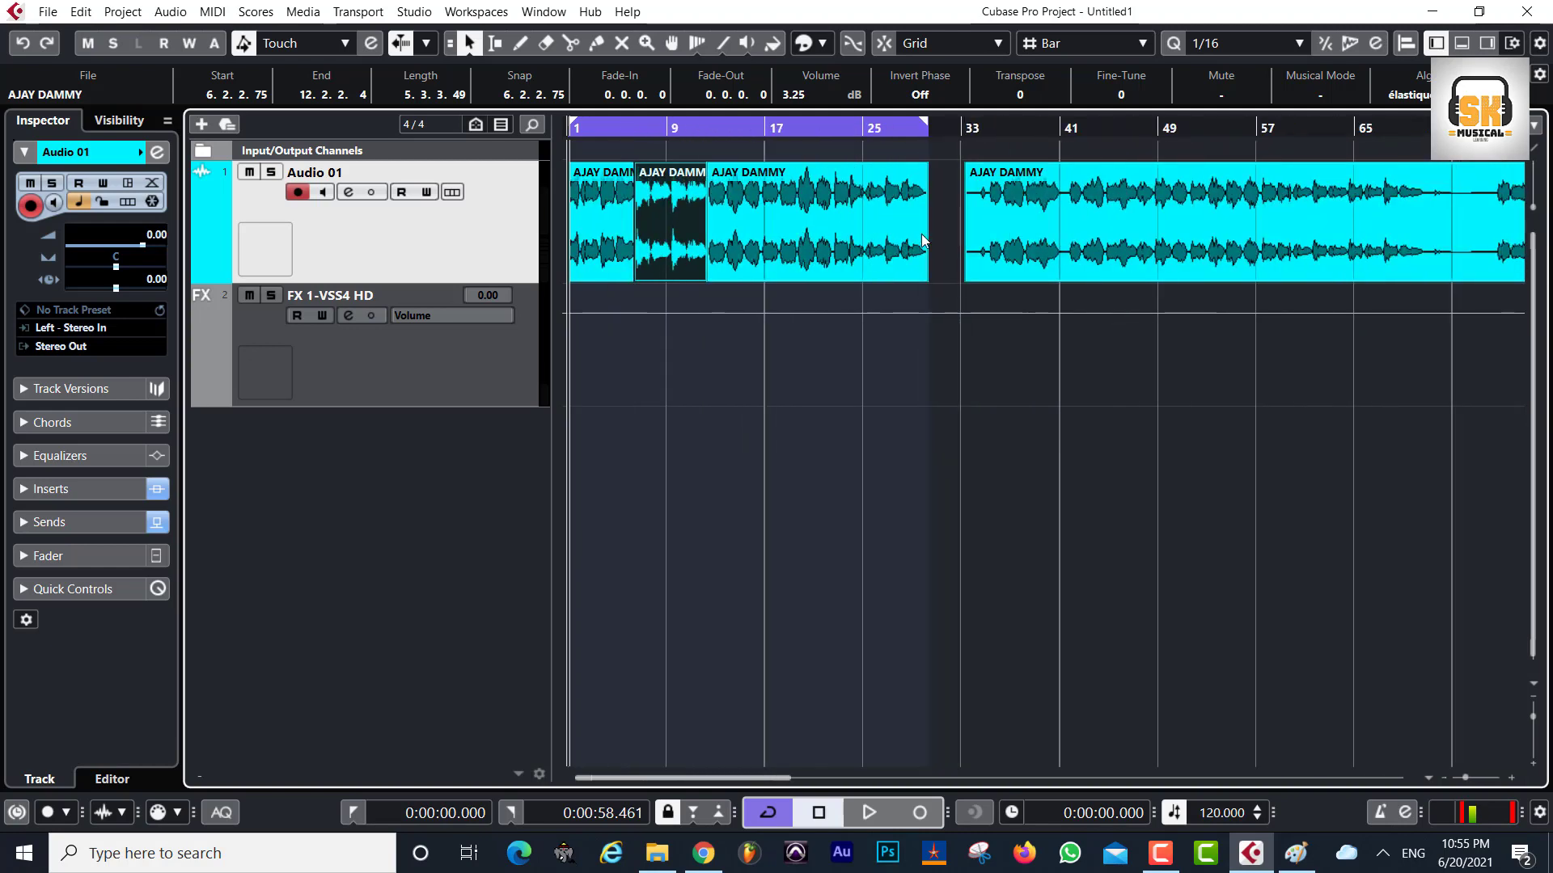
{"action": "left_click", "coordinate": [157, 489]}
{"action": "key", "text": "space"}
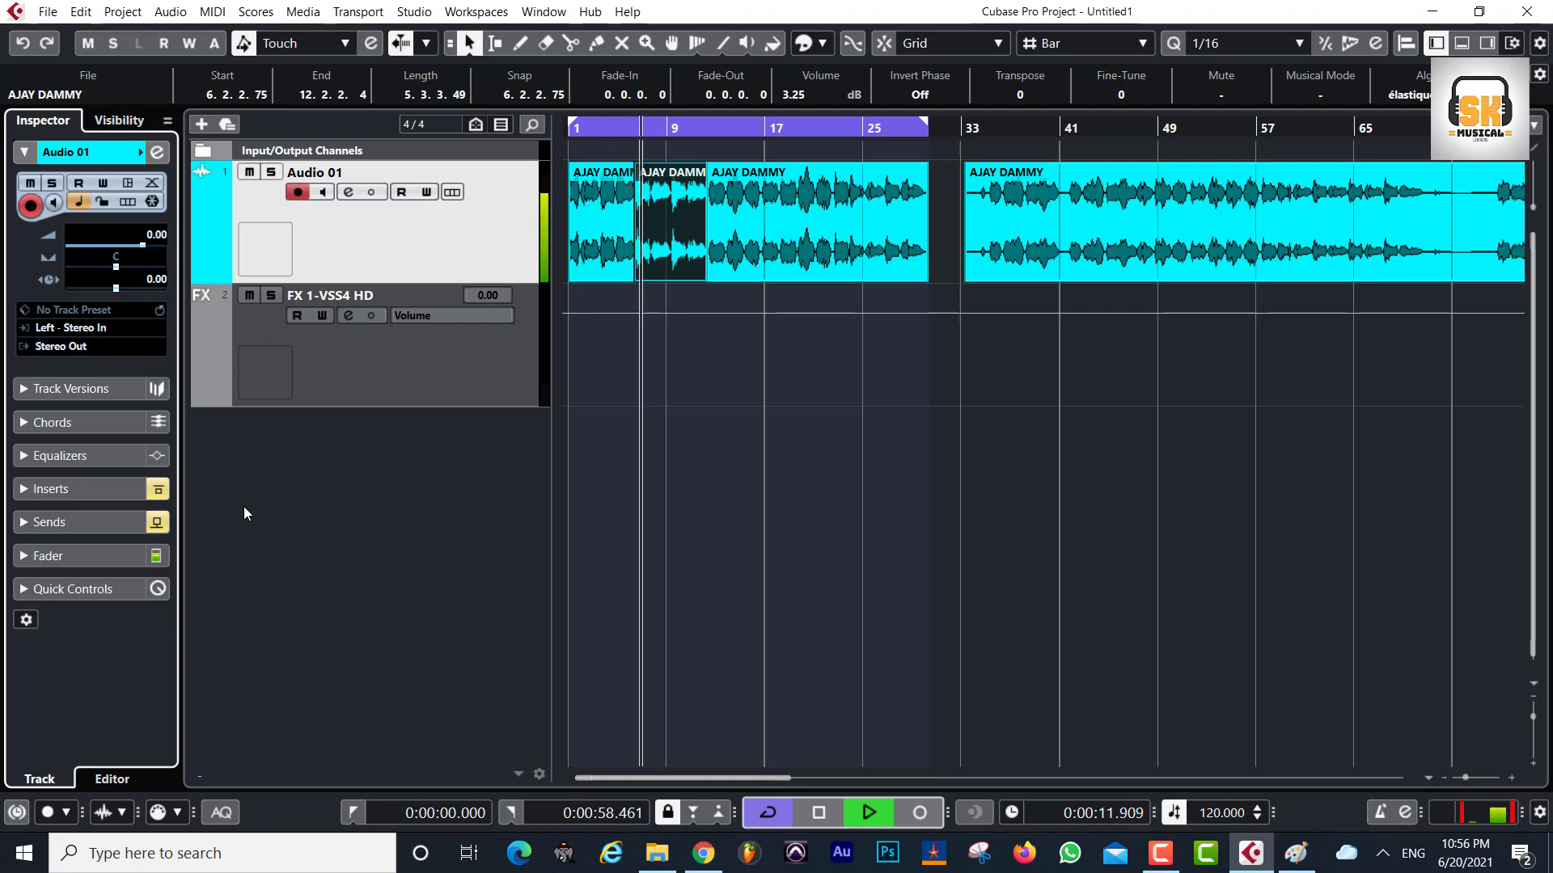
- Mute the FX 1-VSS4 HD track, skip playback ahead to about bar 11 to hear the dry vocal, and stop
{"action": "left_click", "coordinate": [249, 294]}
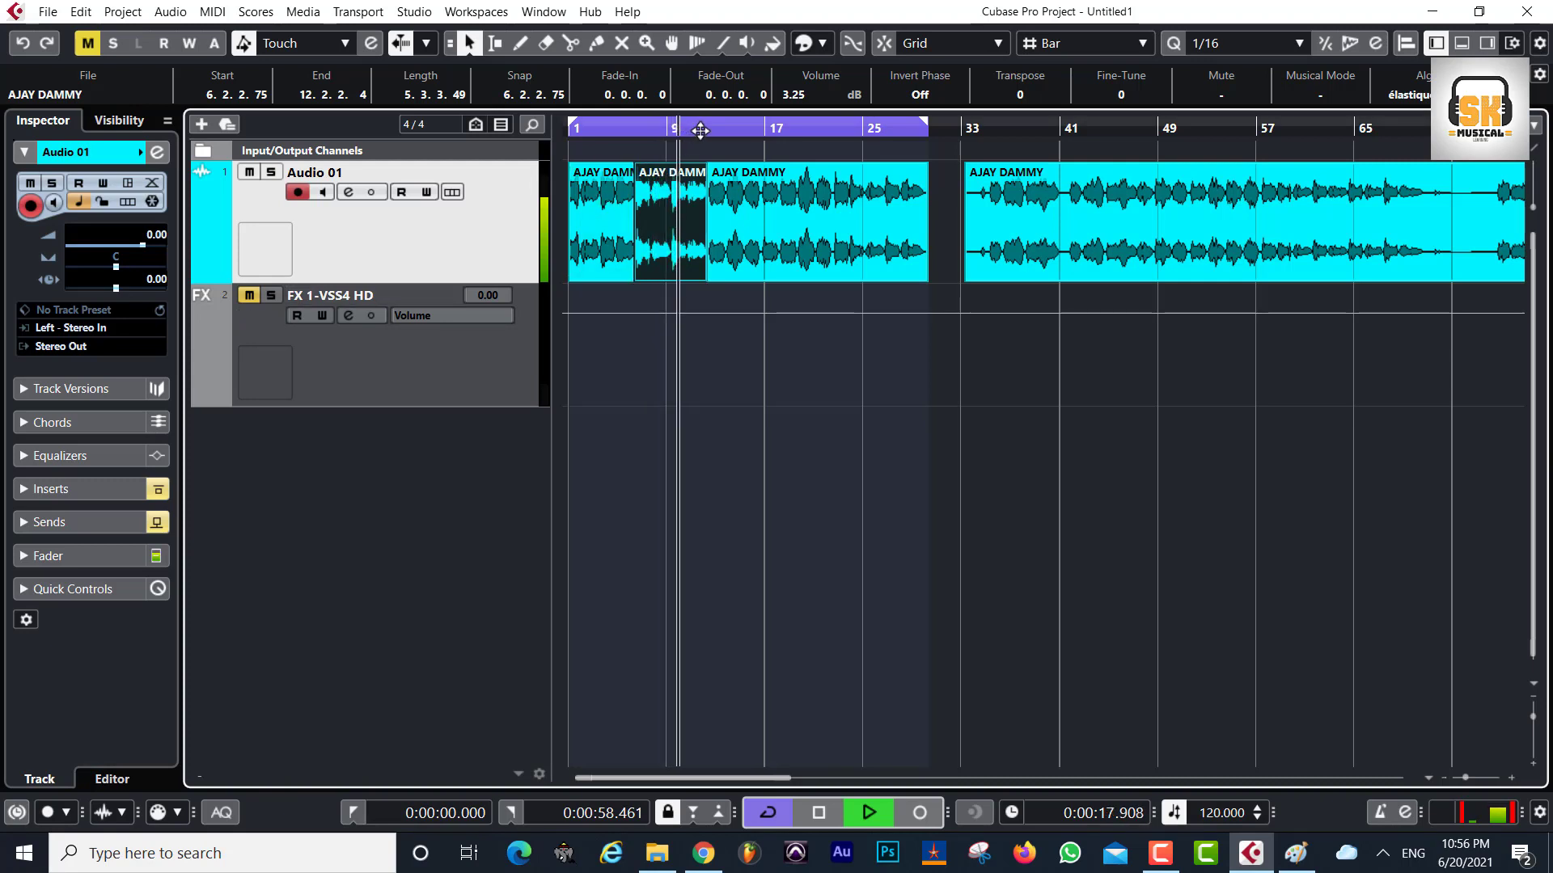
{"action": "left_click", "coordinate": [695, 131]}
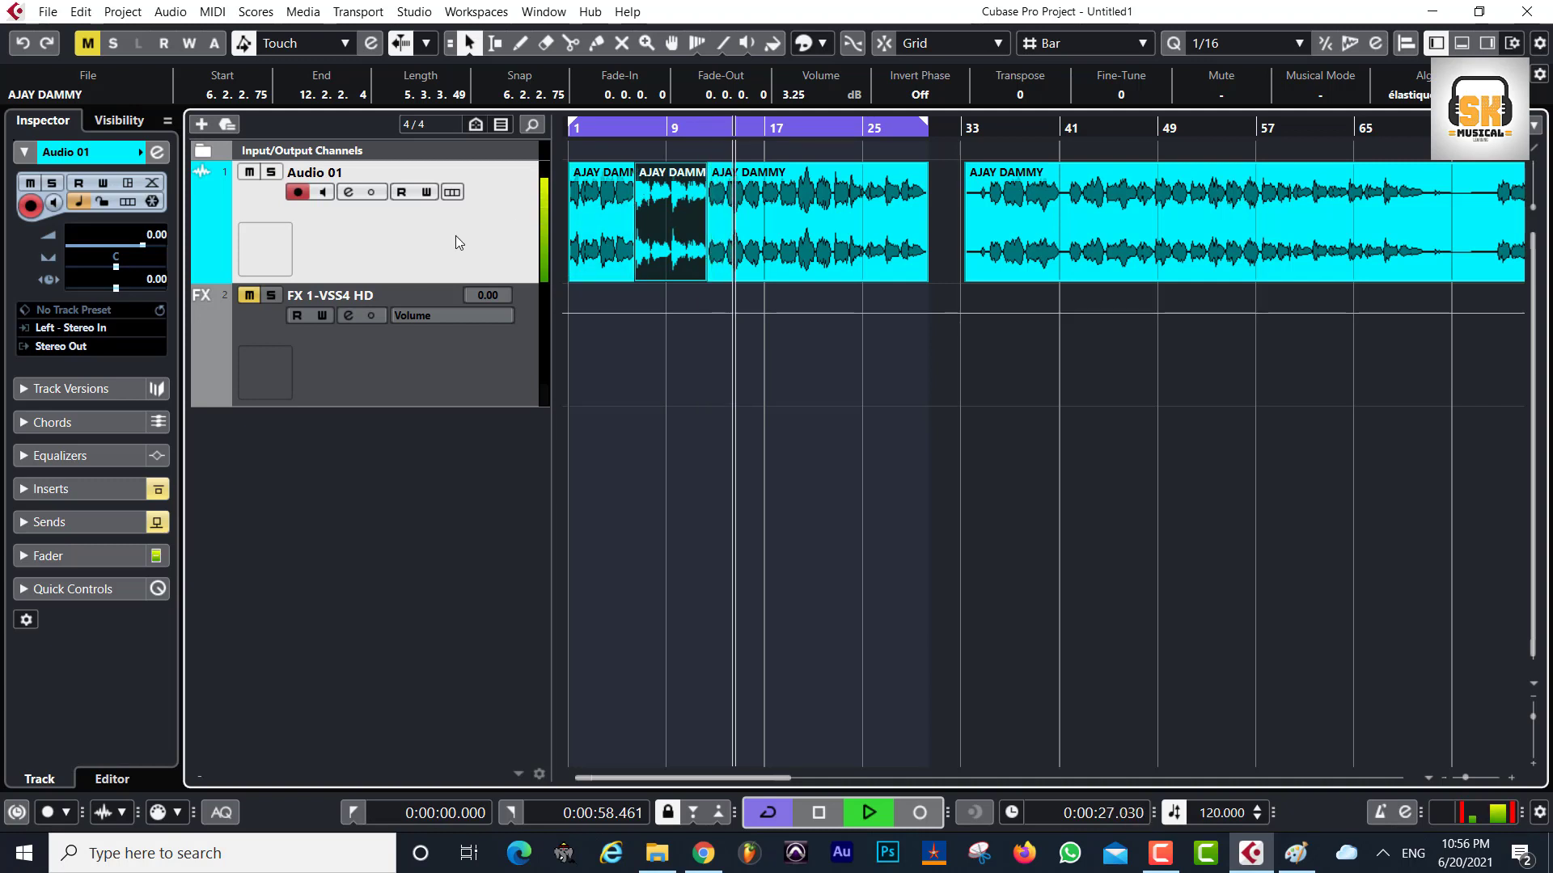
{"action": "key", "text": "space"}
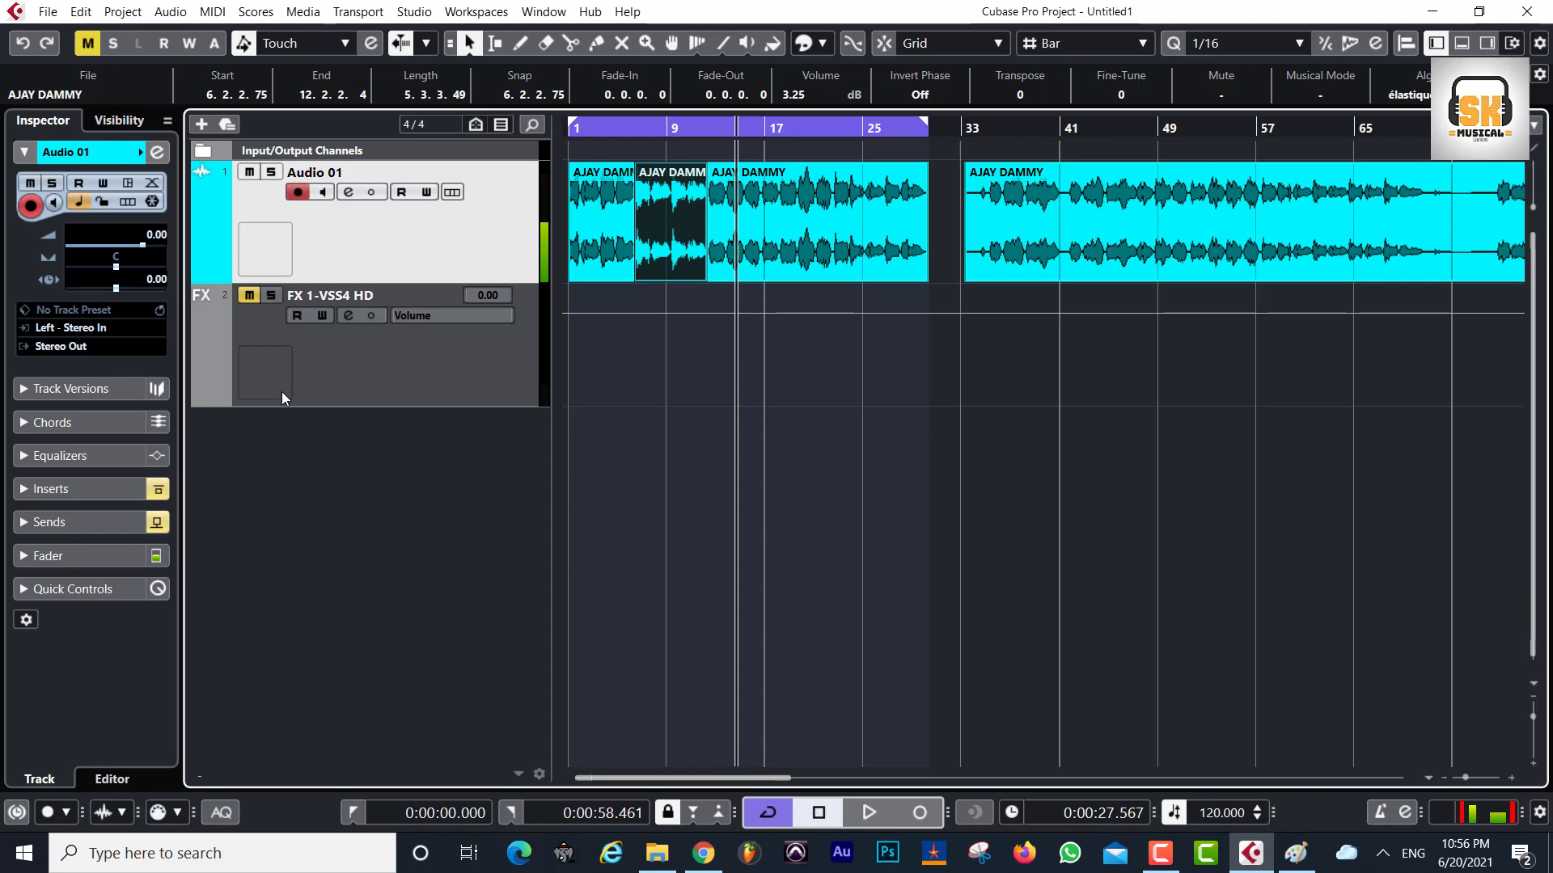
- Reactivate the FabFilter Pro-Q 3 insert on Audio 01, examine its EQ curve, and close the plugin
{"action": "left_click", "coordinate": [348, 193]}
{"action": "left_click", "coordinate": [272, 264]}
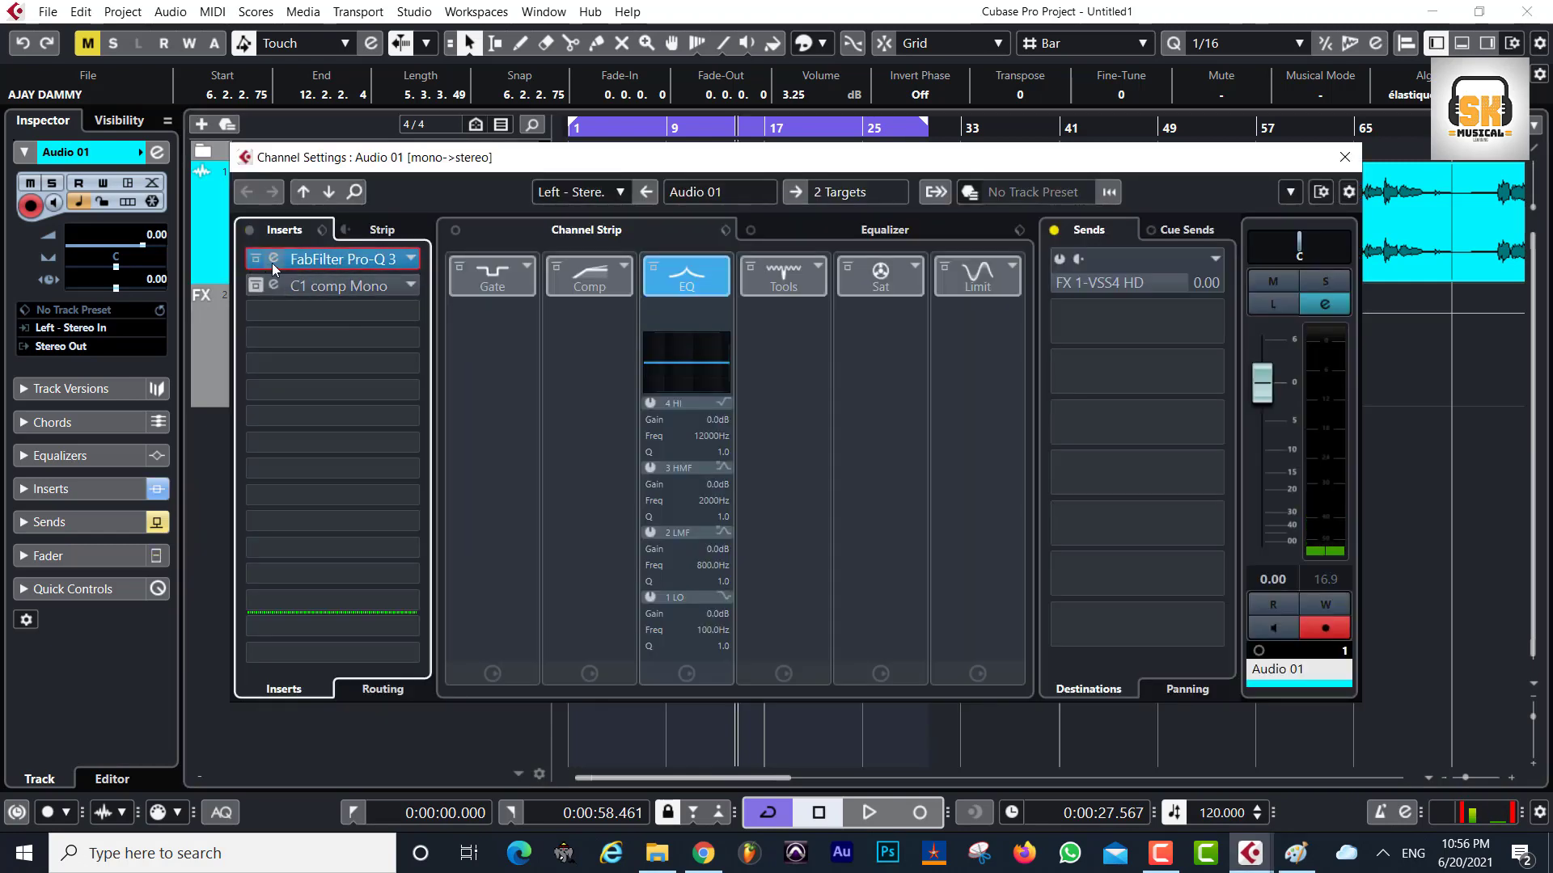
{"action": "left_click", "coordinate": [274, 258]}
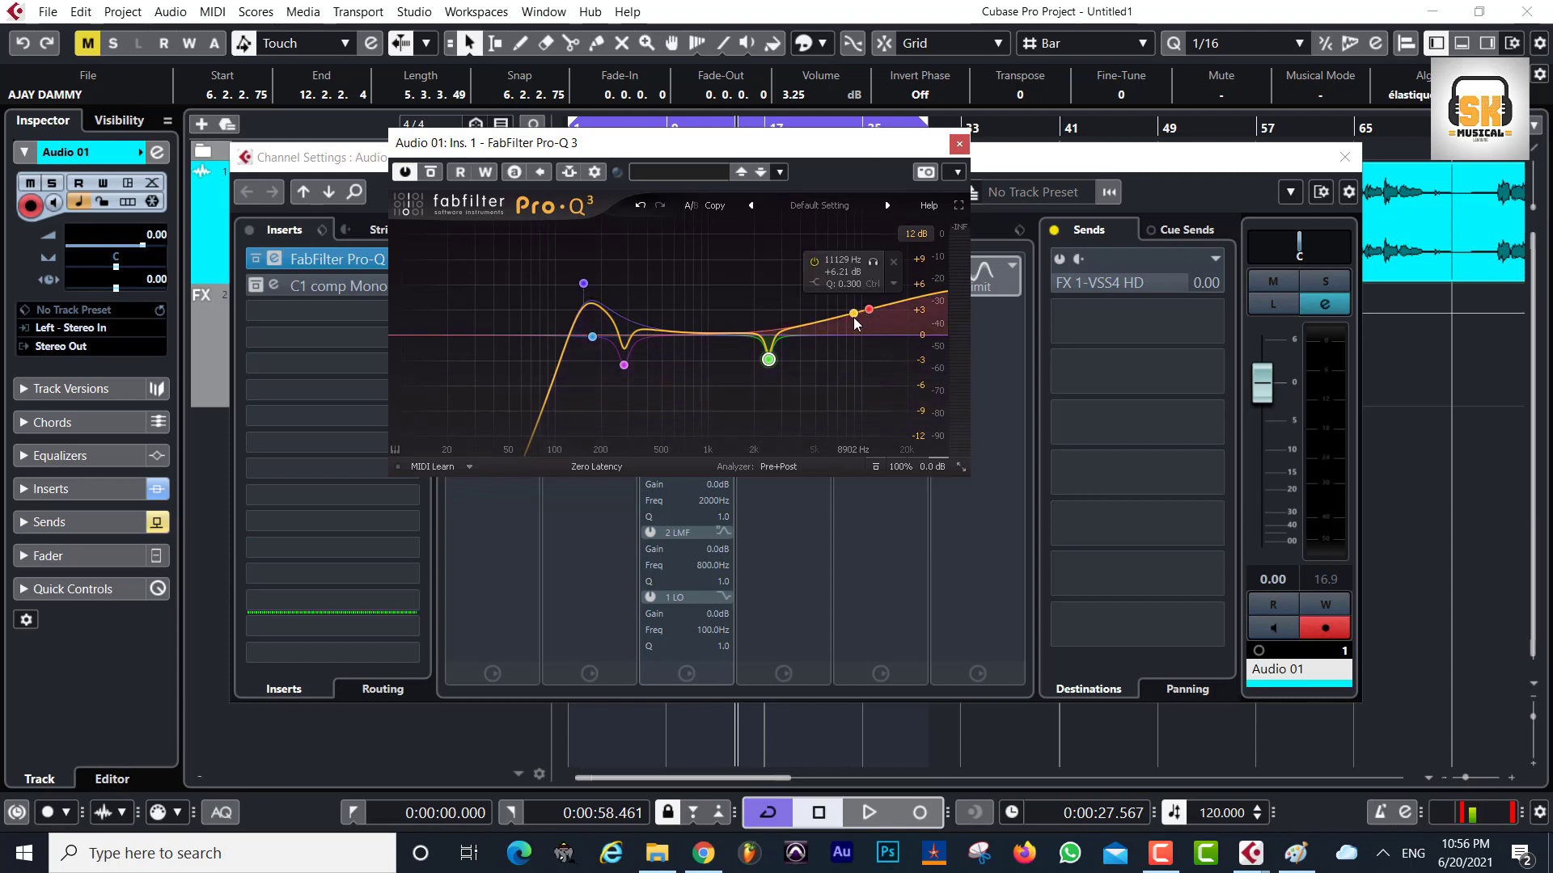
{"action": "left_click", "coordinate": [960, 143]}
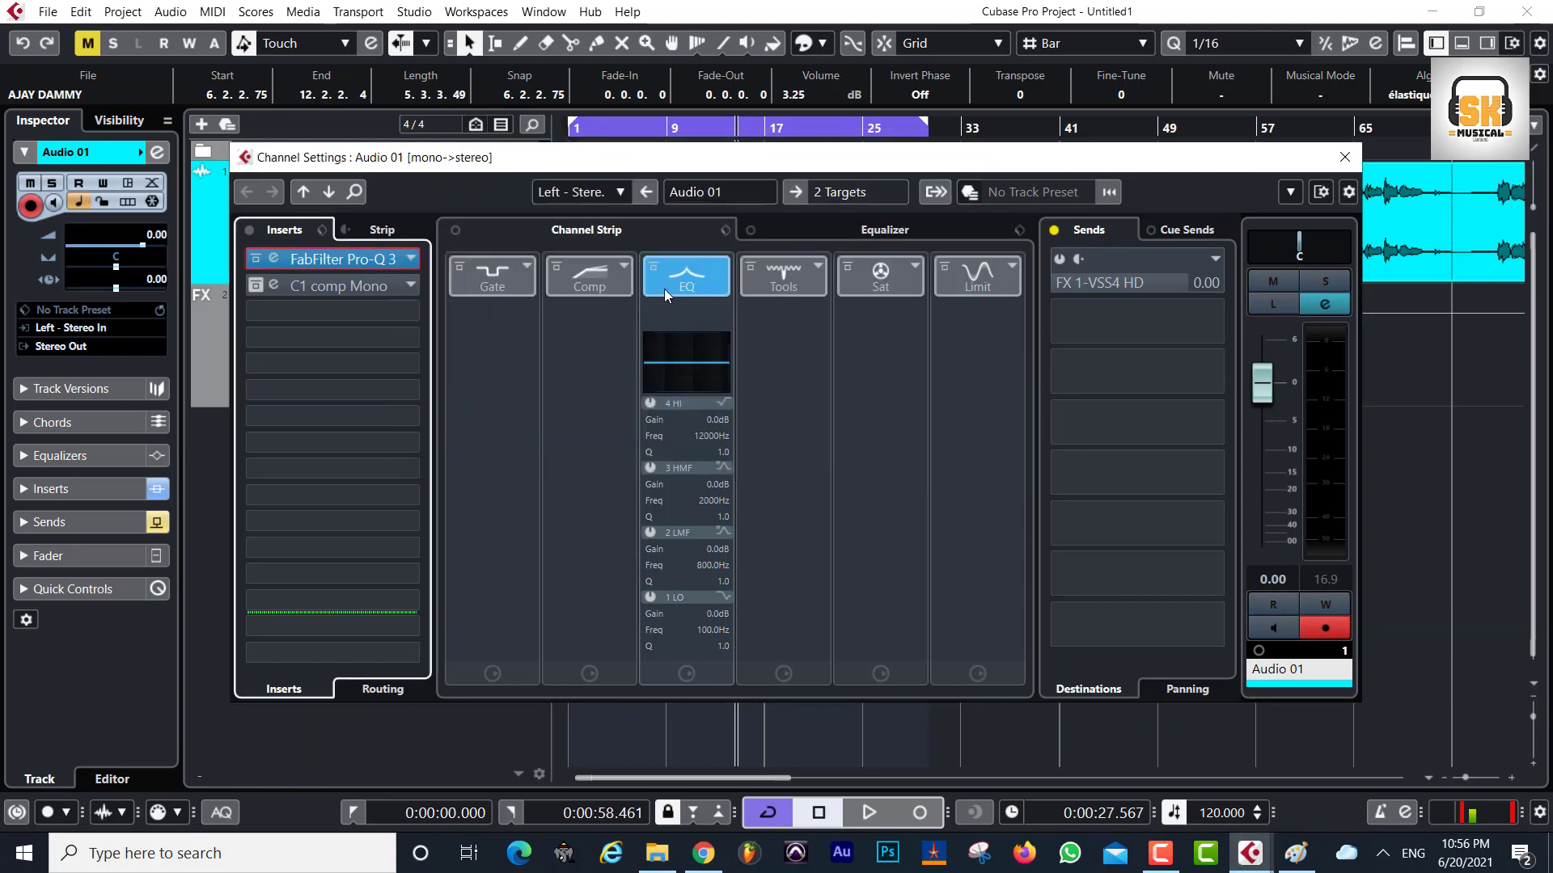
- Activate the C1 comp Mono insert and compare the vocal with the compressor bypassed and active during playback
{"action": "left_click", "coordinate": [271, 285]}
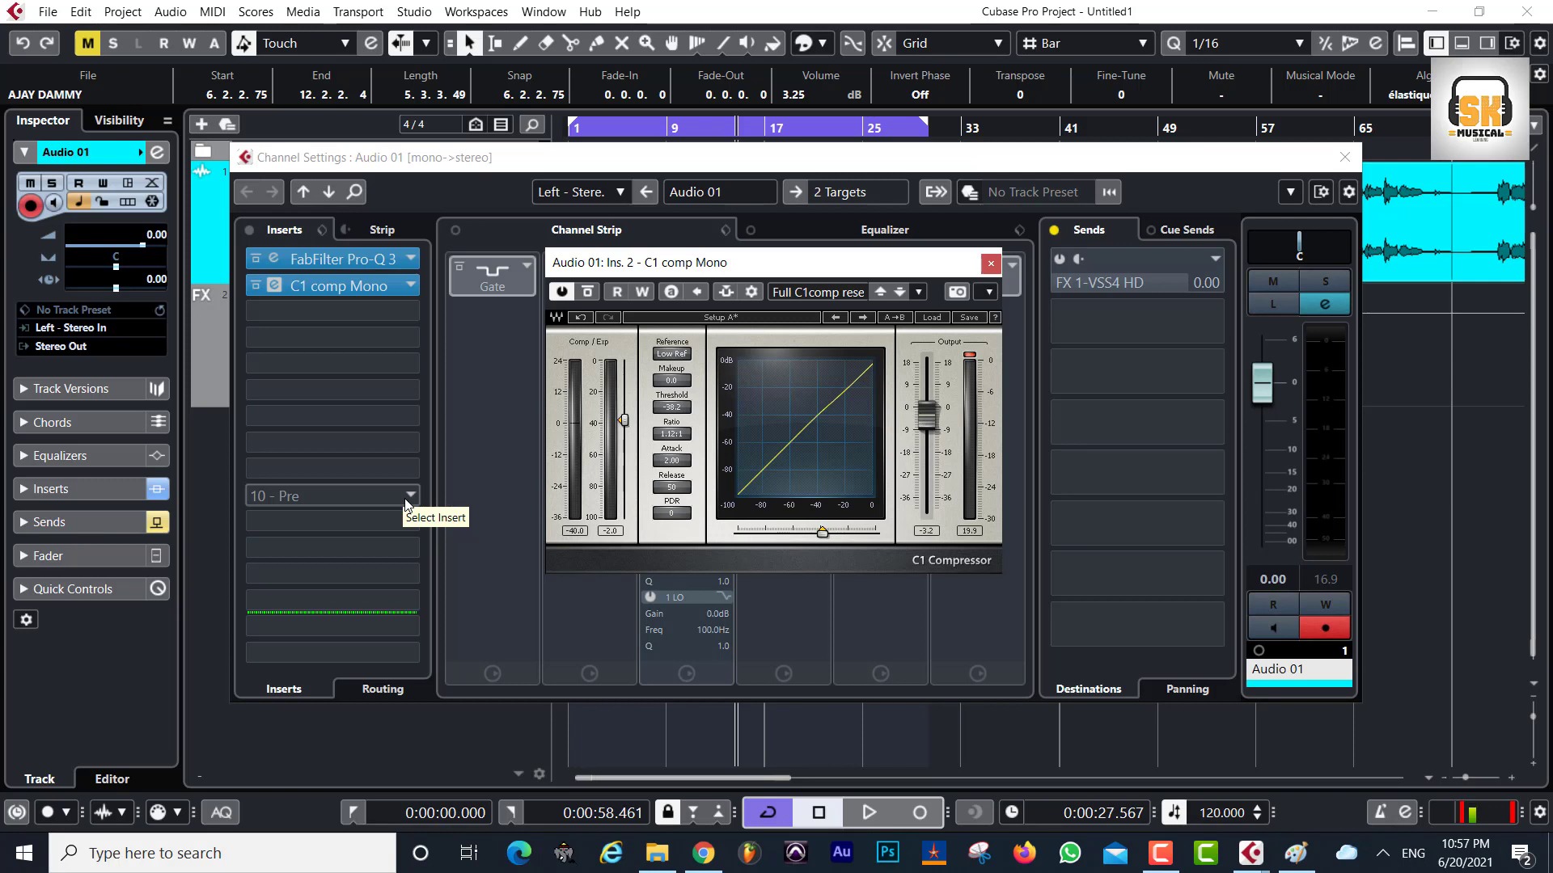
{"action": "key", "text": "space"}
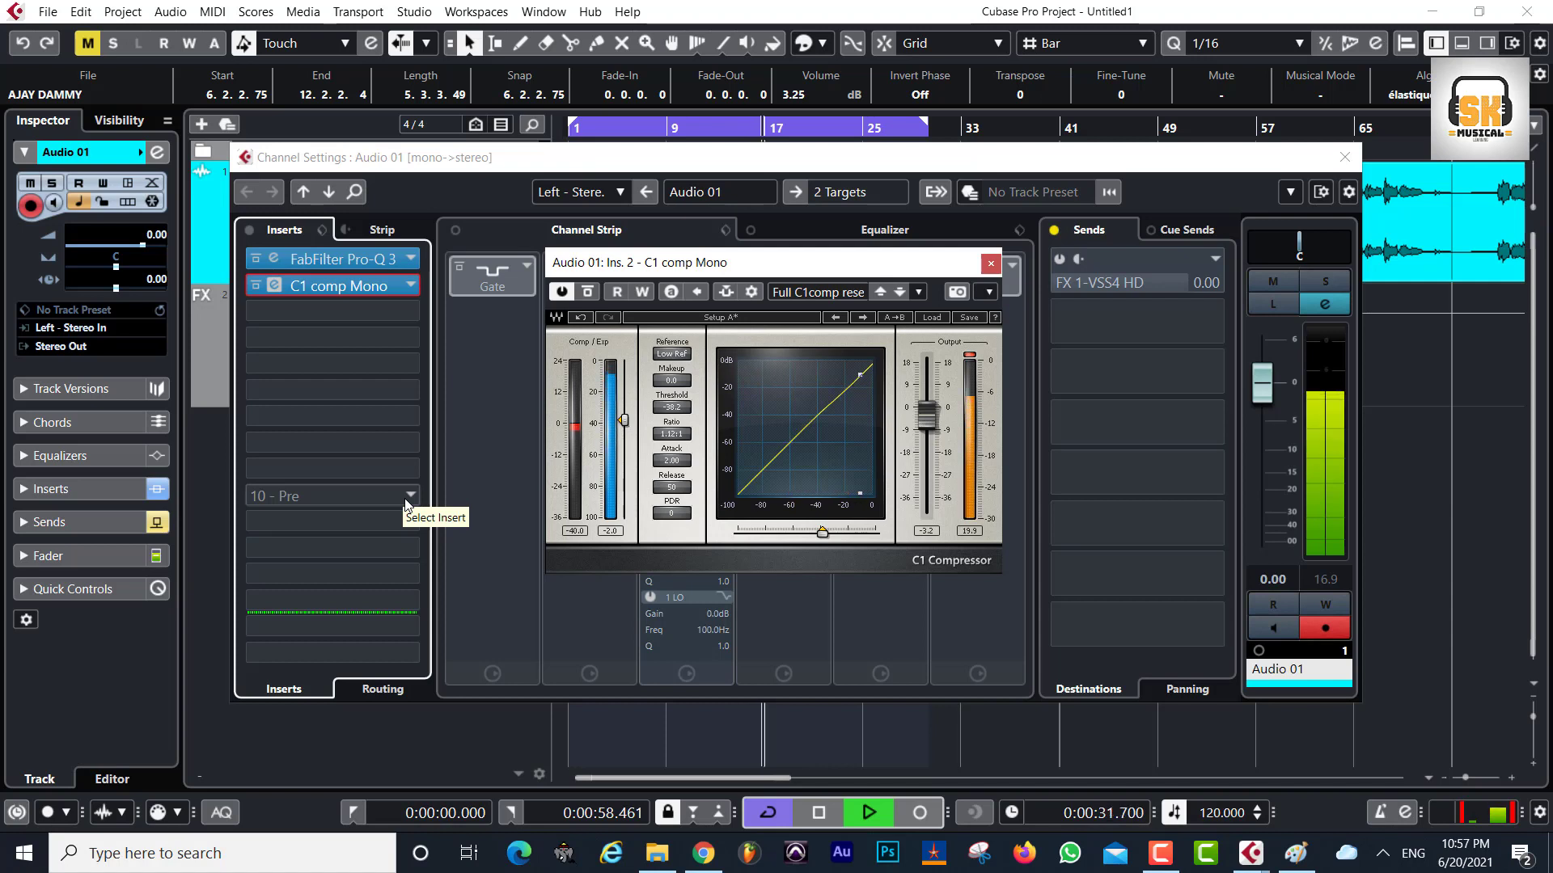
{"action": "left_click_drag", "start_coordinate": [403, 496], "coordinate": [356, 294]}
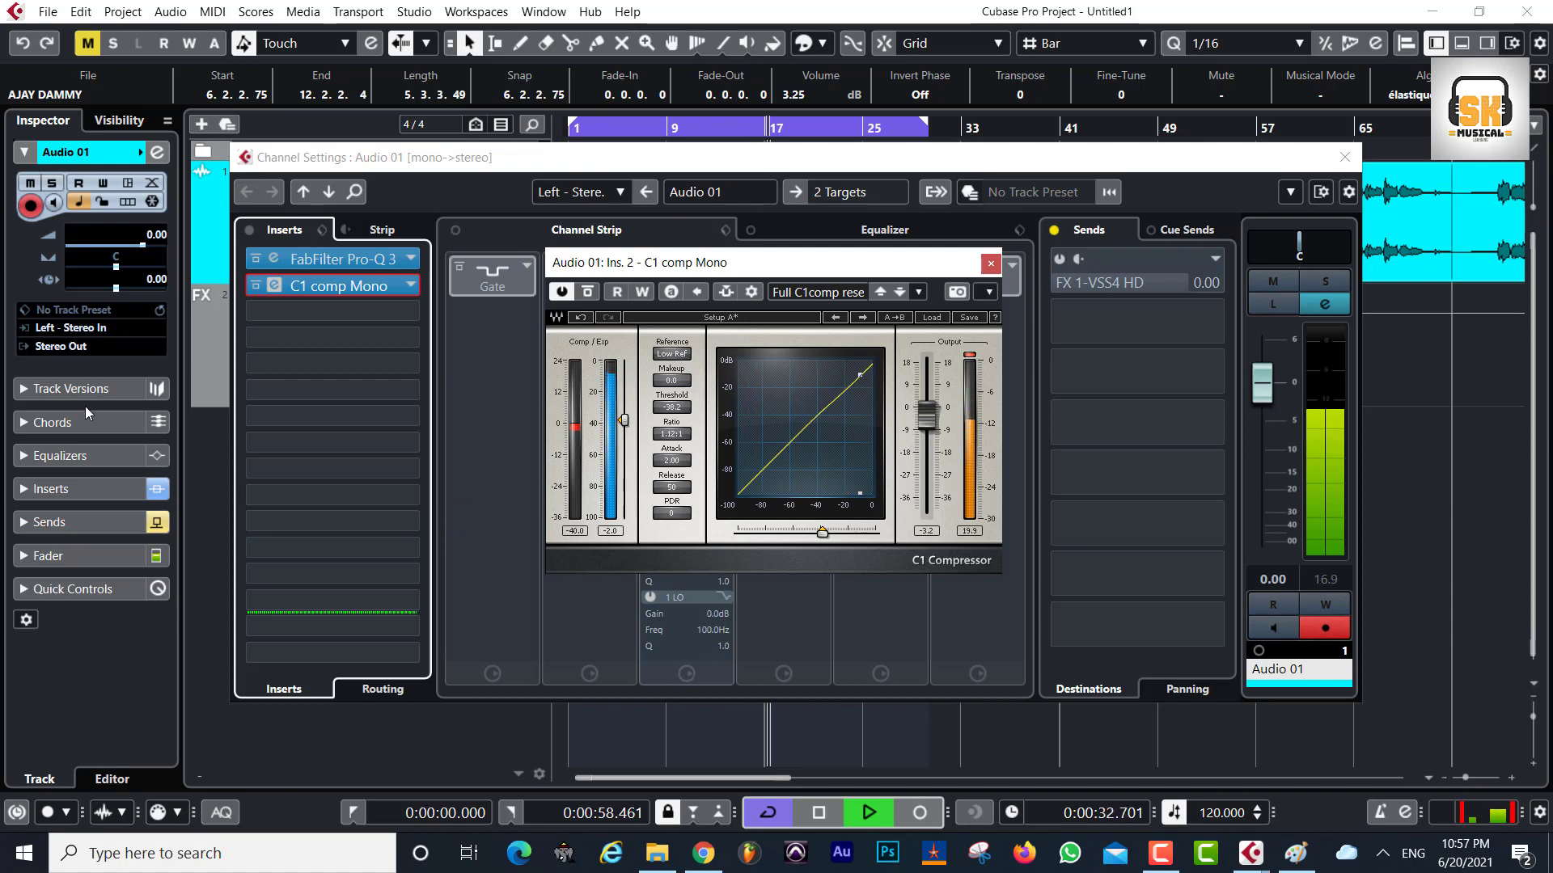
{"action": "left_click", "coordinate": [589, 293]}
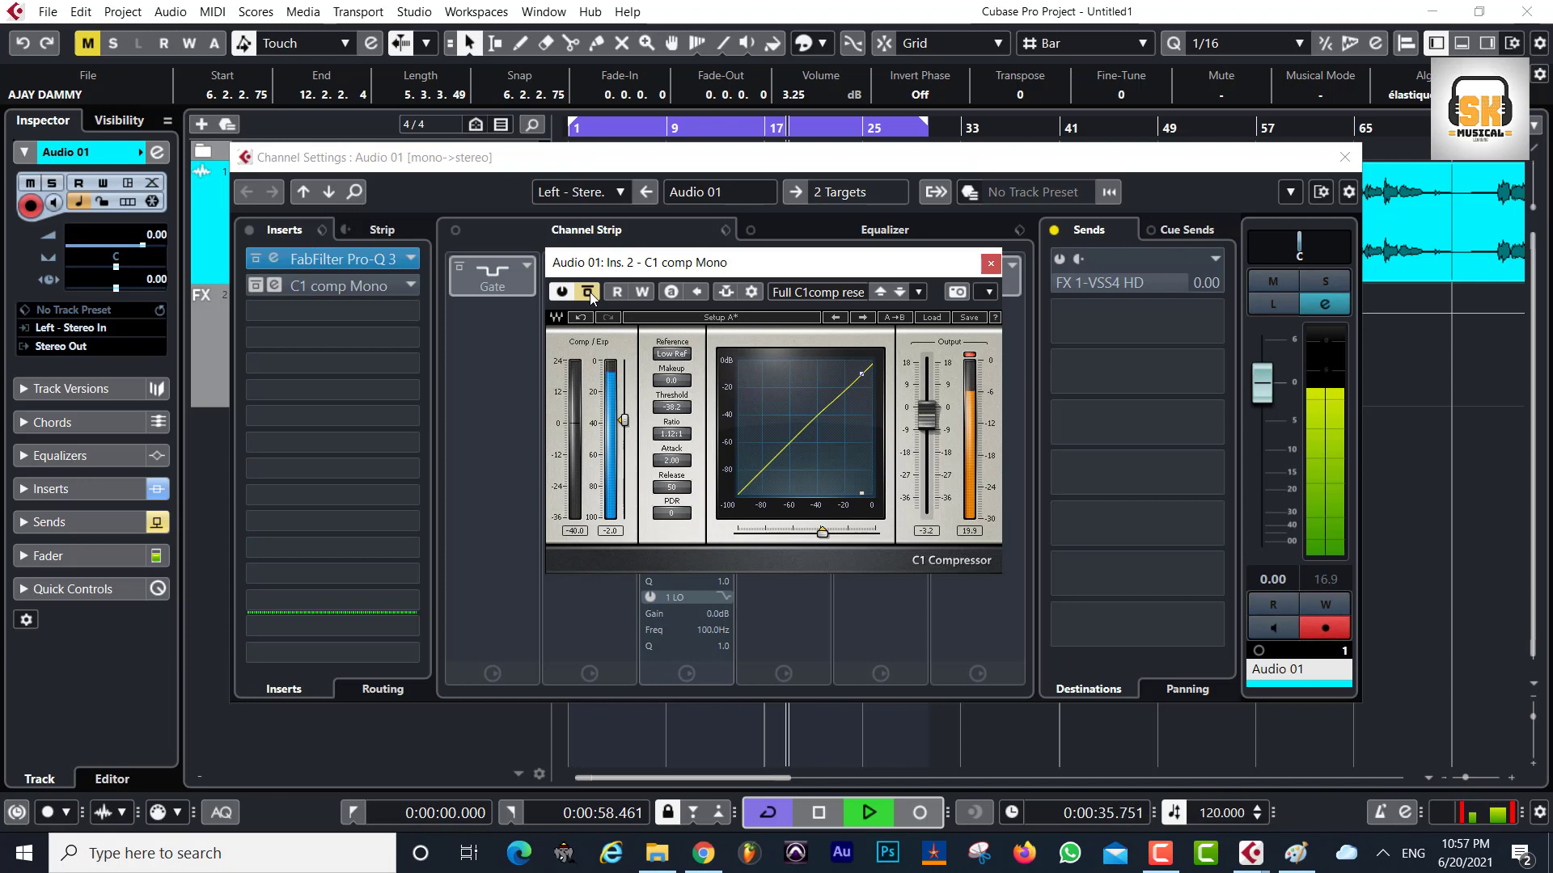
{"action": "left_click", "coordinate": [589, 293]}
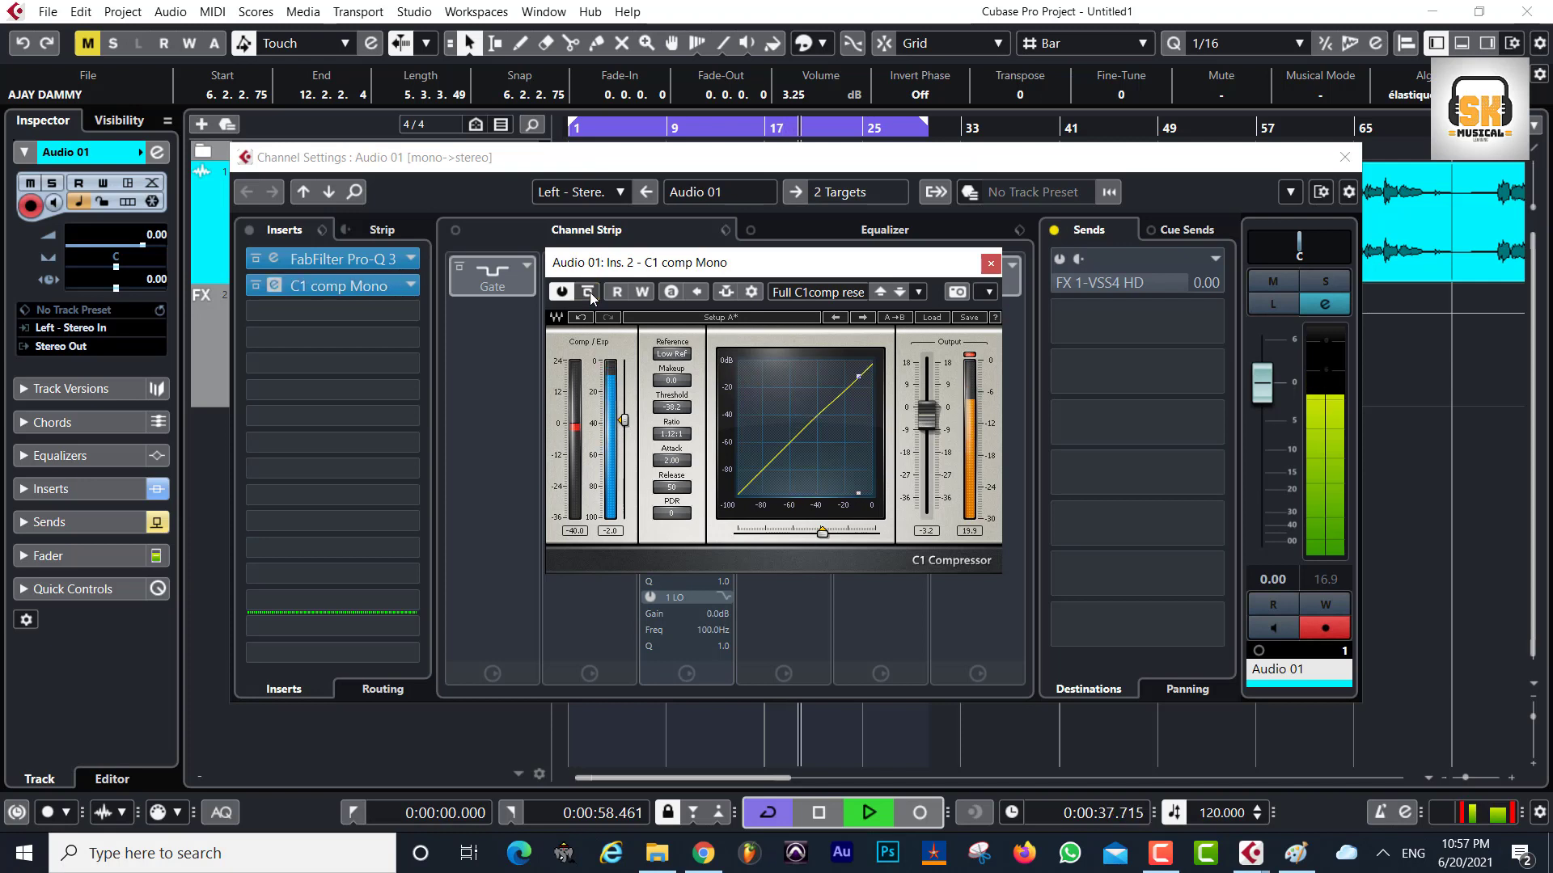
{"action": "left_click", "coordinate": [589, 293]}
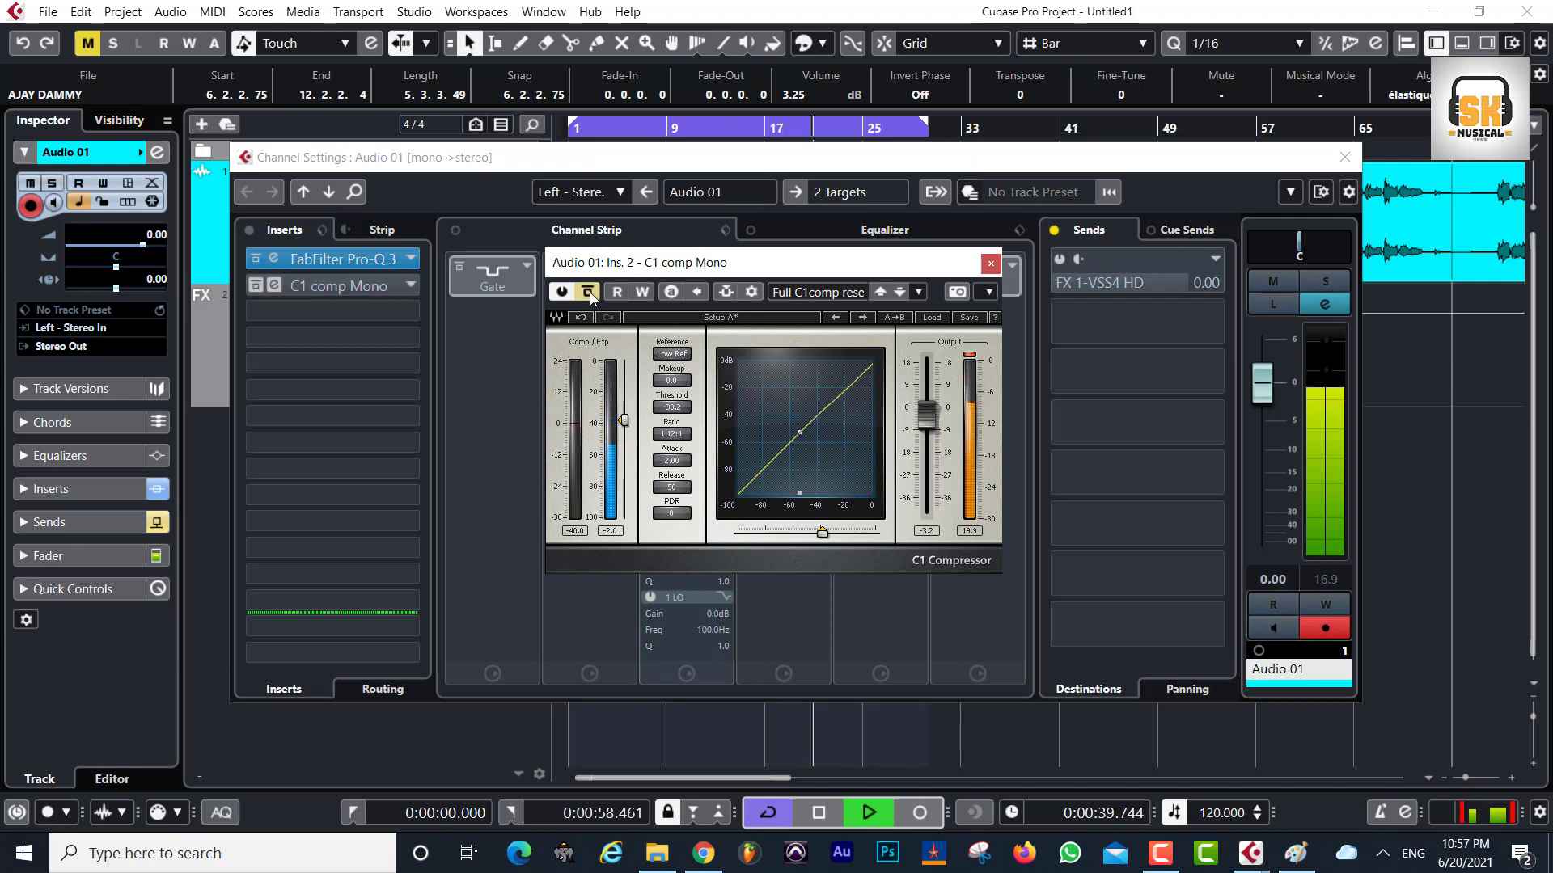
{"action": "left_click", "coordinate": [589, 293]}
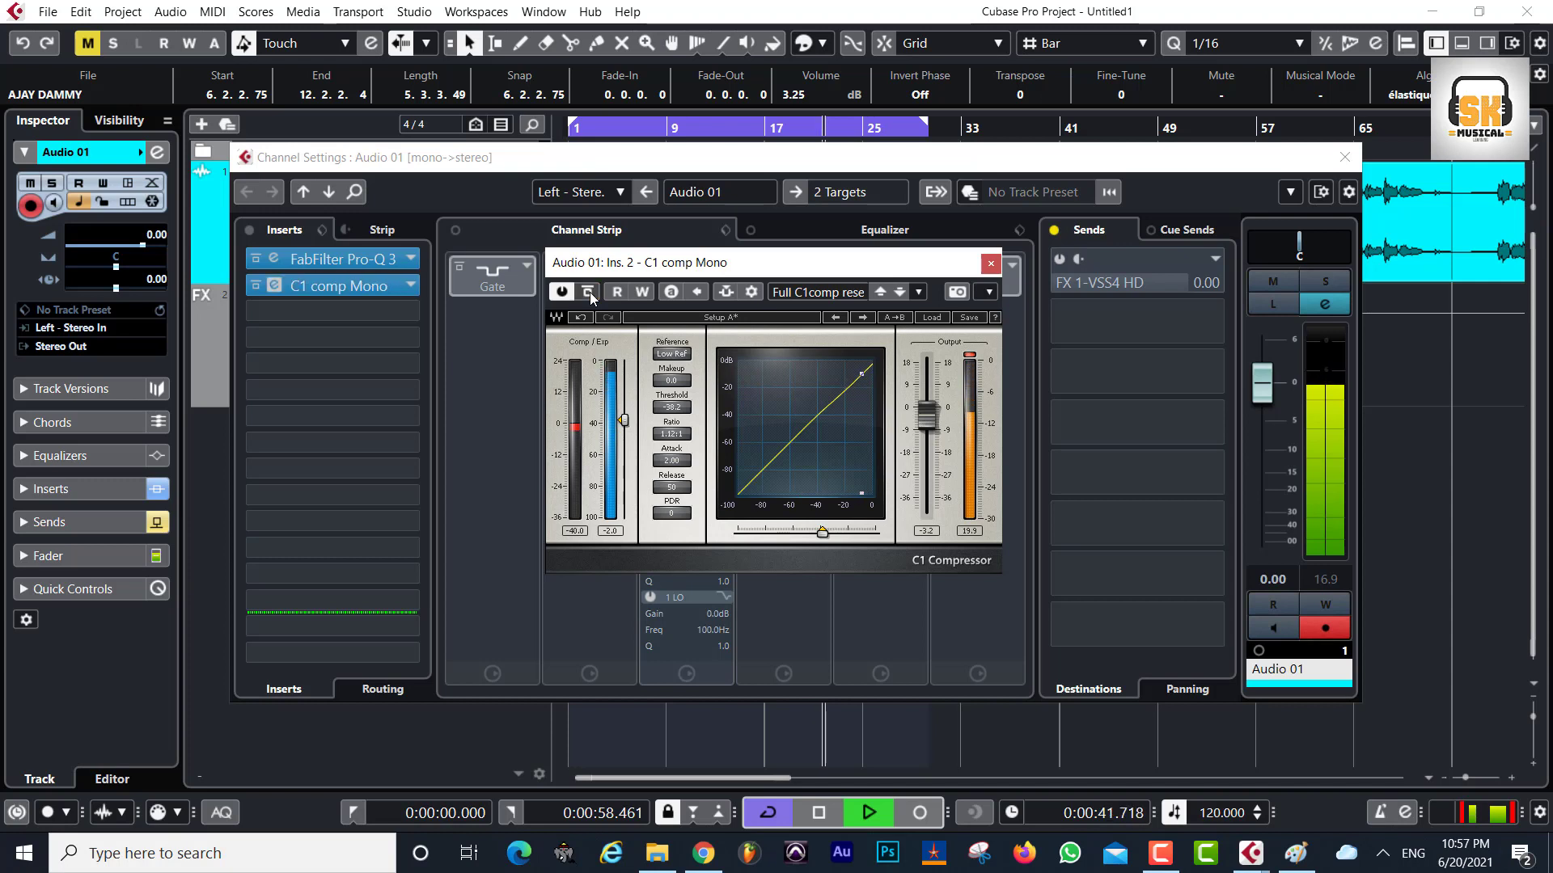
{"action": "key", "text": "space"}
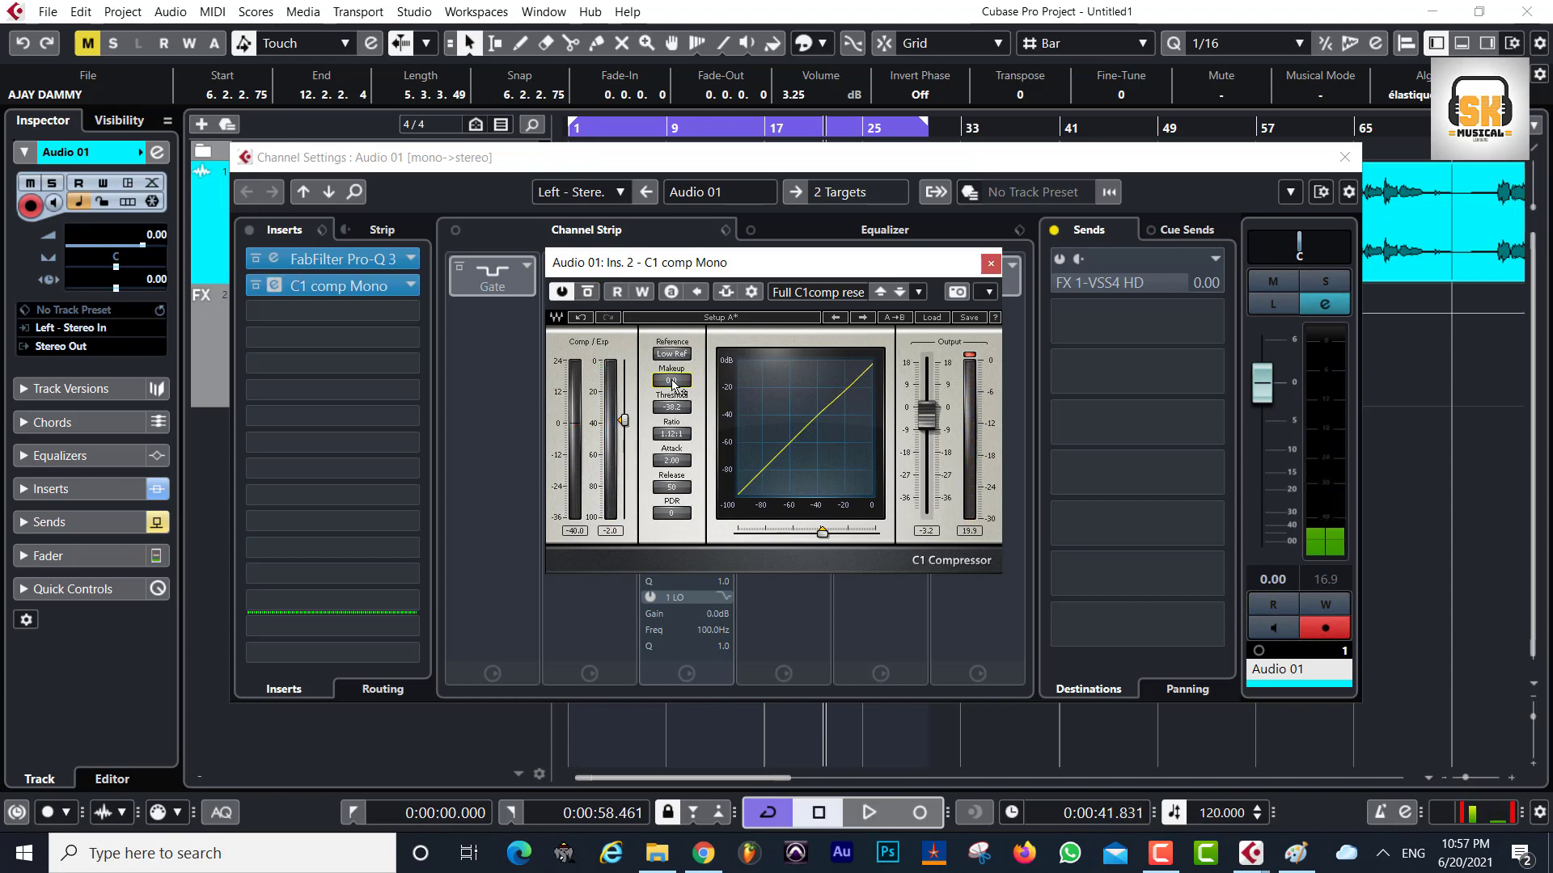
- Set the C1 compressor's makeup gain to 2, audition the vocal, and raise the makeup gain to 3
{"action": "type", "text": "2"}
{"action": "key", "text": "Return"}
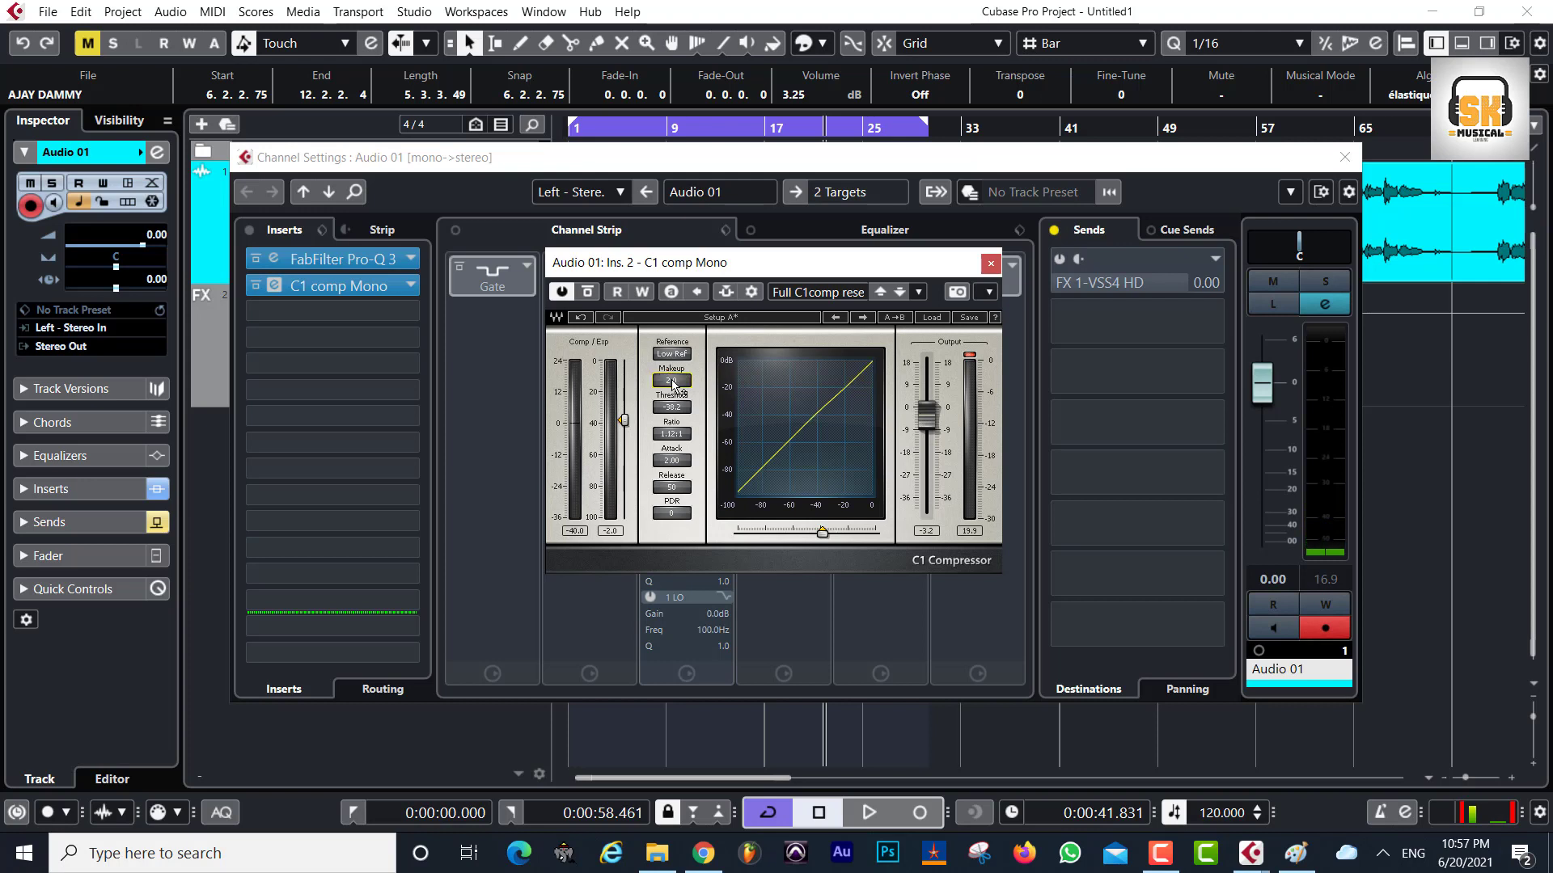
{"action": "key", "text": "space"}
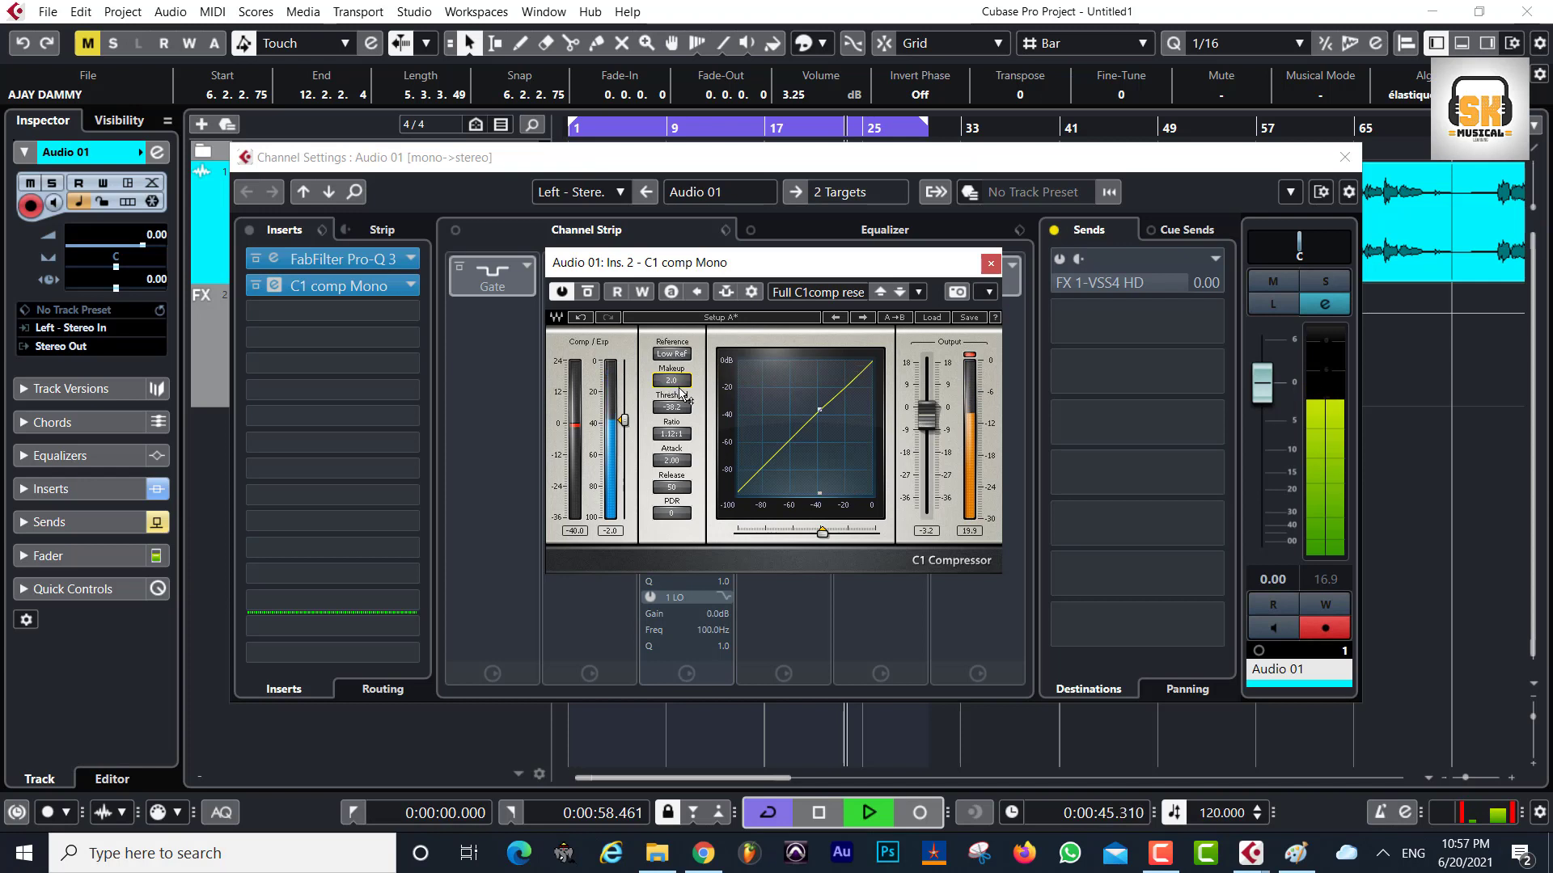
{"action": "left_click", "coordinate": [673, 381]}
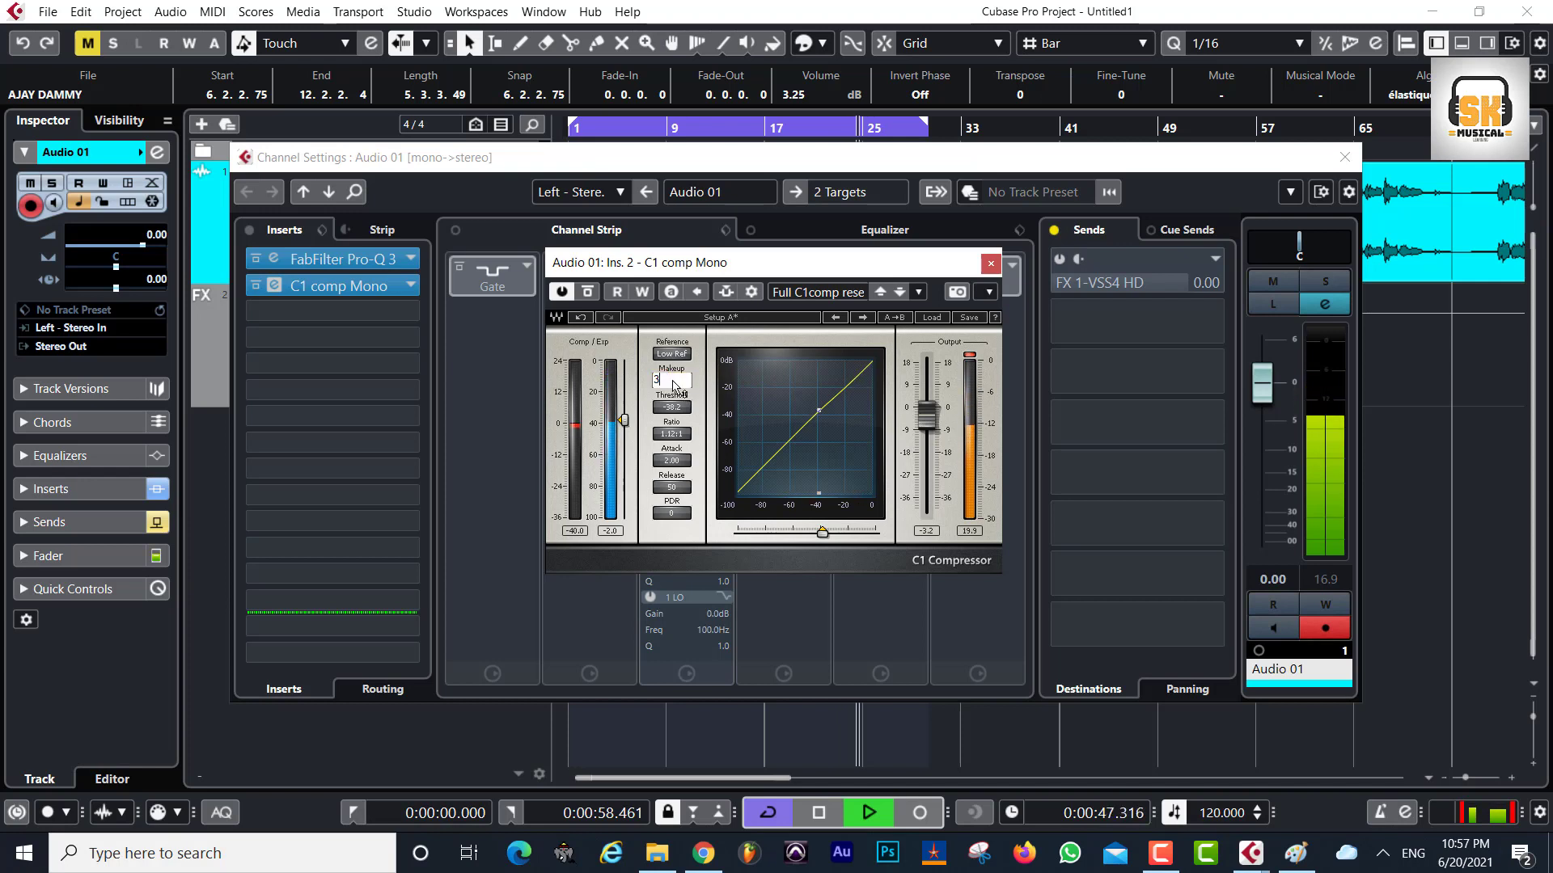
{"action": "type", "text": "3"}
{"action": "key", "text": "Return"}
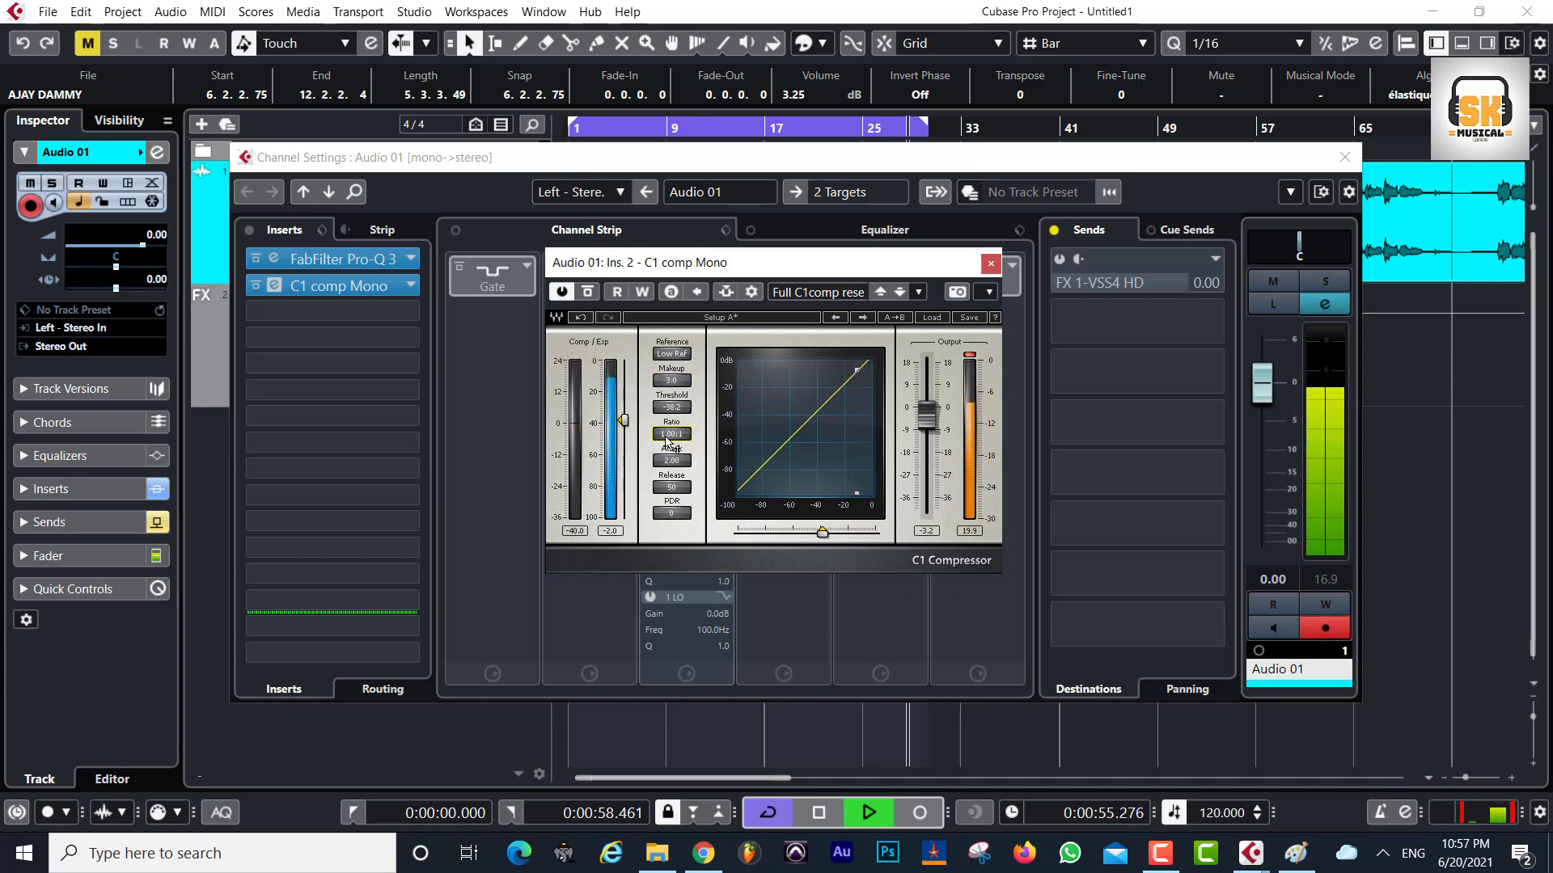
- Set the C1 compressor's ratio to 1.00:1 during playback, stop, and close the plugin
{"action": "left_click_drag", "start_coordinate": [675, 438], "coordinate": [674, 446]}
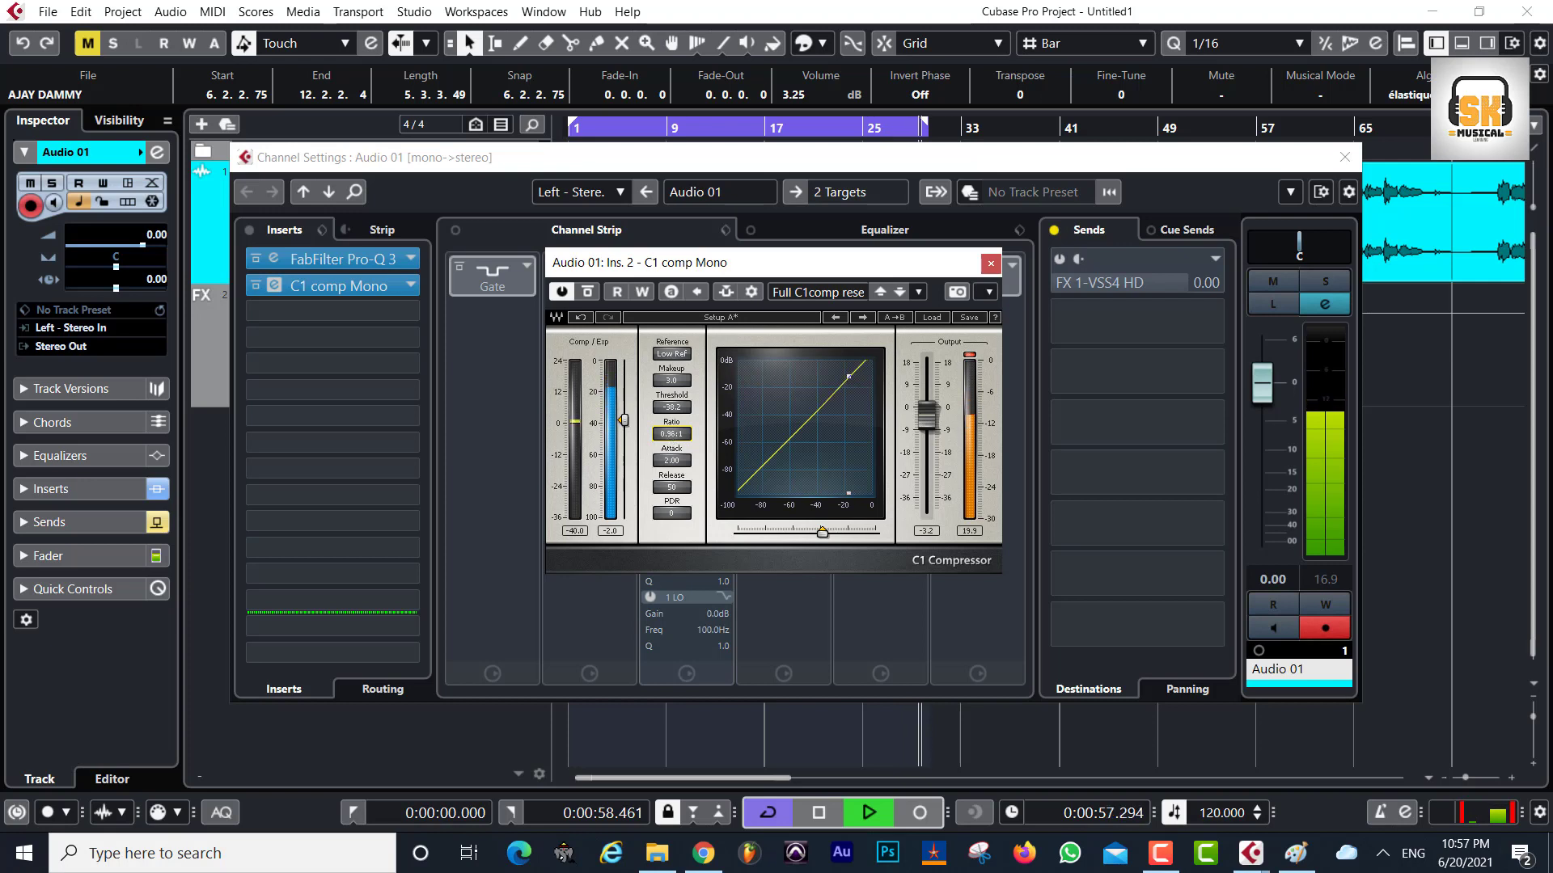
{"action": "left_click_drag", "start_coordinate": [674, 447], "coordinate": [675, 444]}
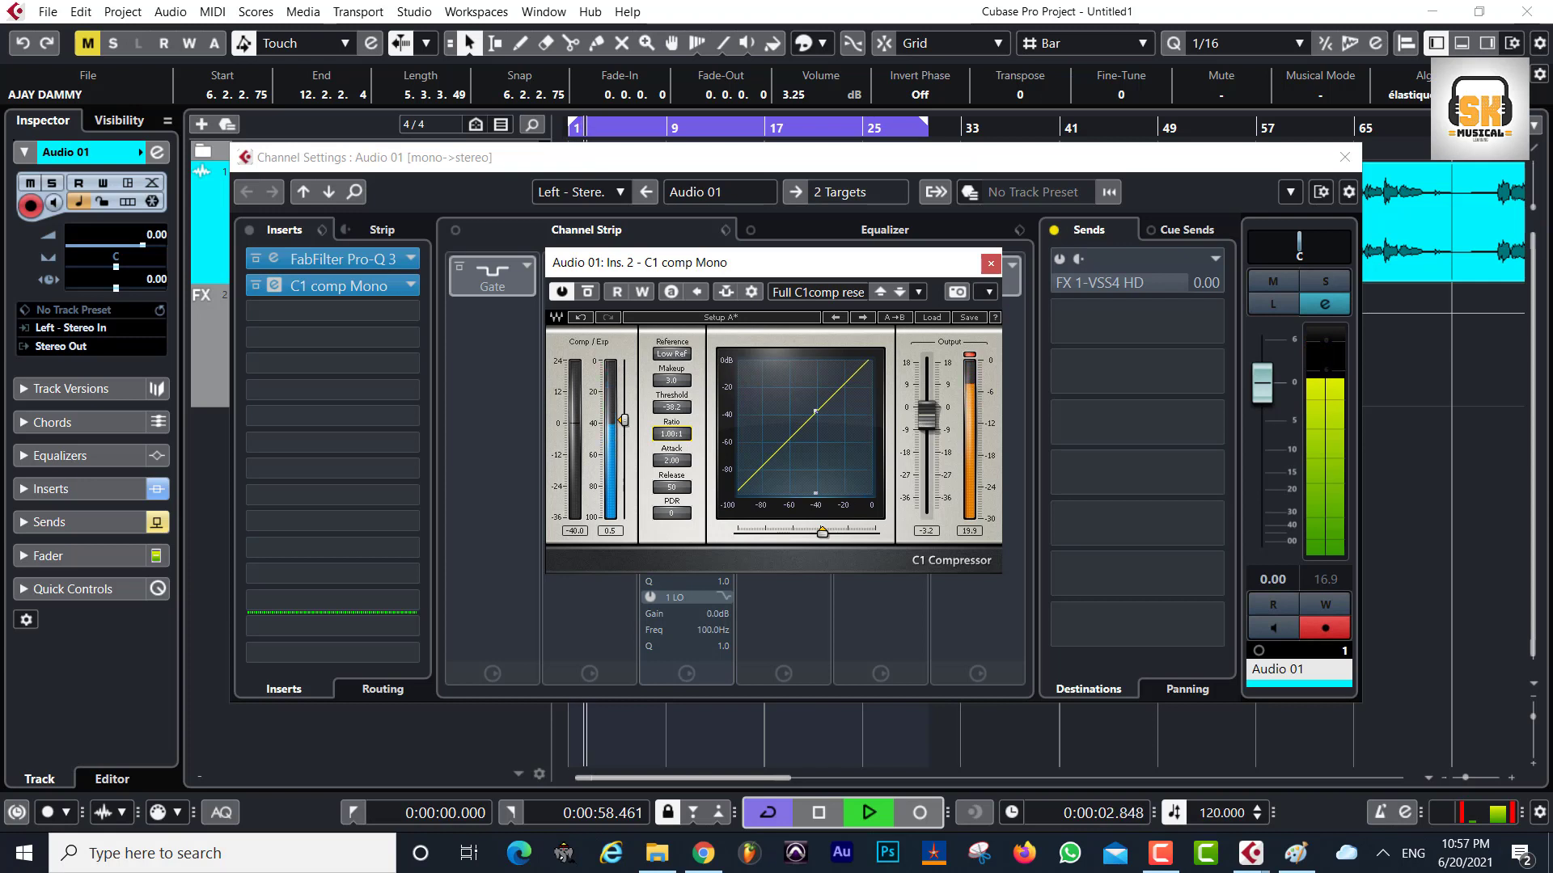
{"action": "key", "text": "space"}
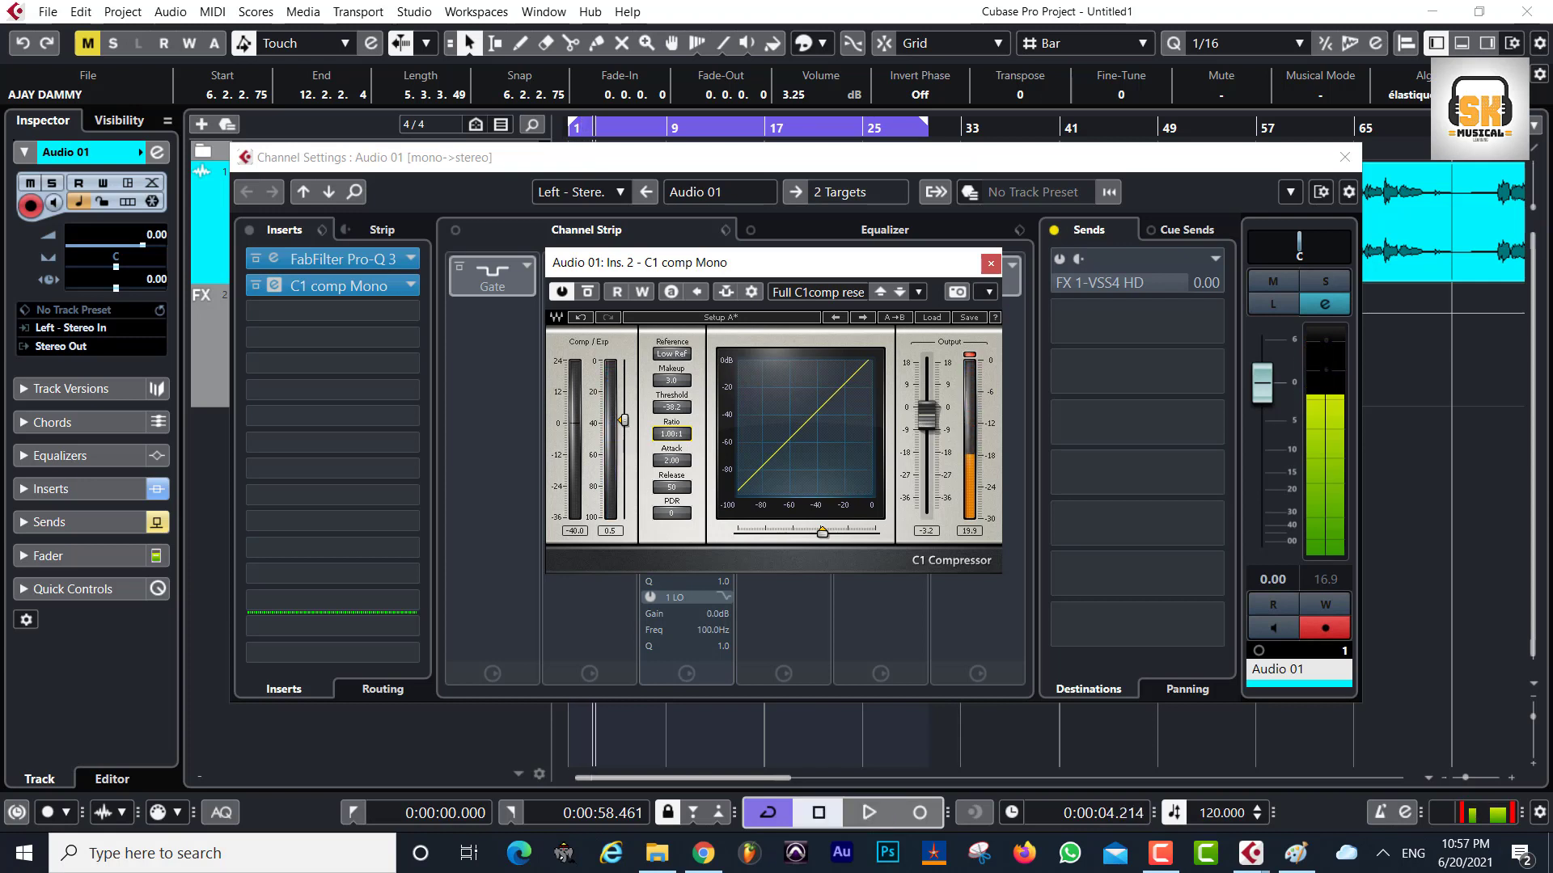
{"action": "left_click", "coordinate": [985, 267]}
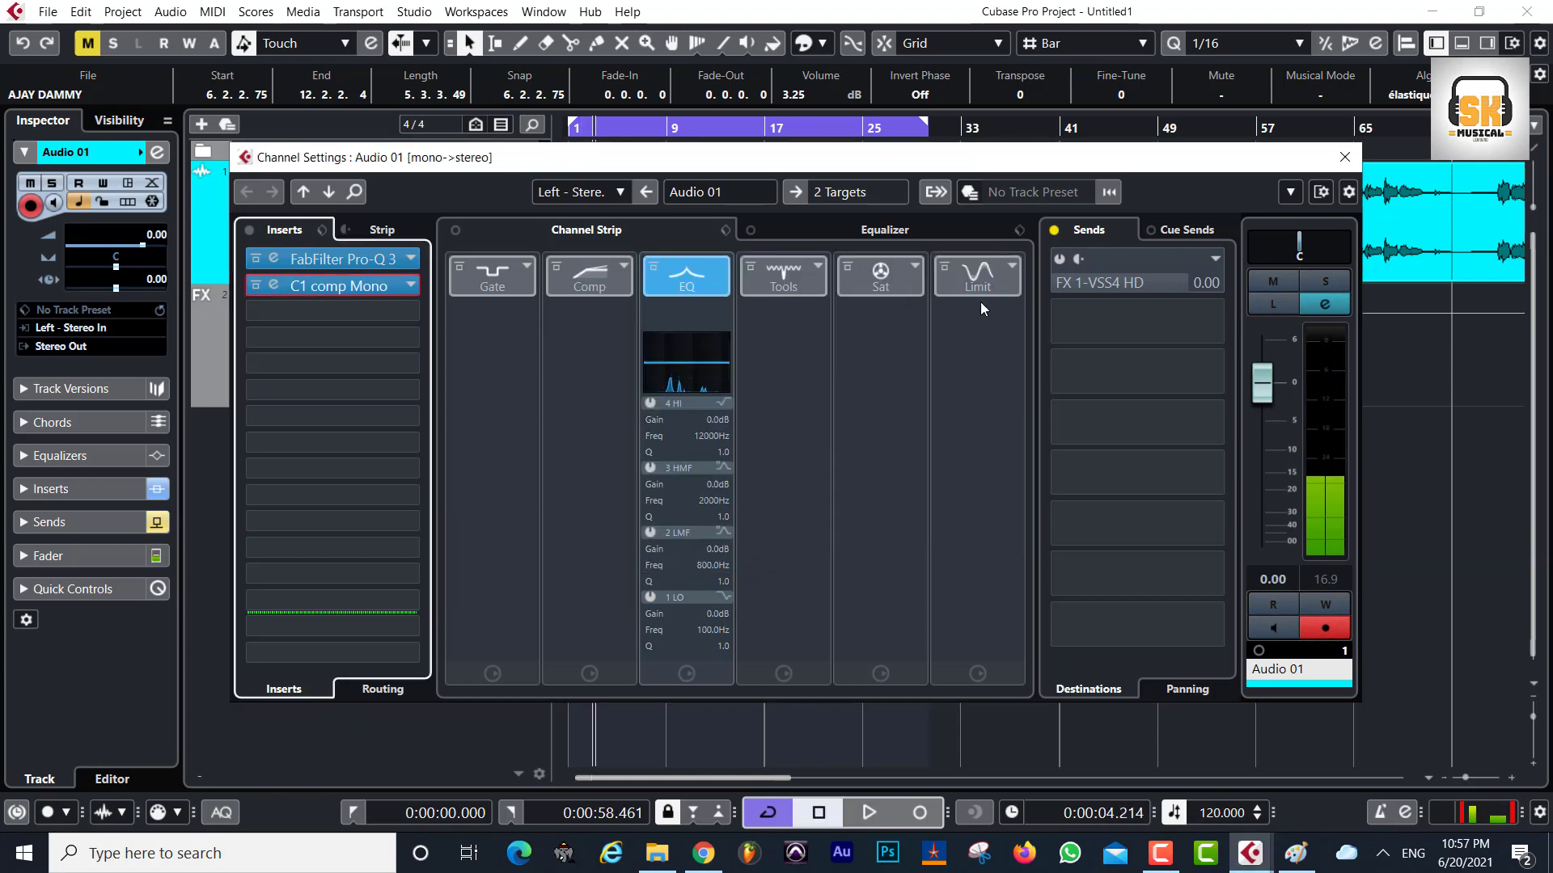
- Activate the Audio 01 send to FX 1-VSS4 HD and unmute the FX track during playback
{"action": "left_click", "coordinate": [1058, 259]}
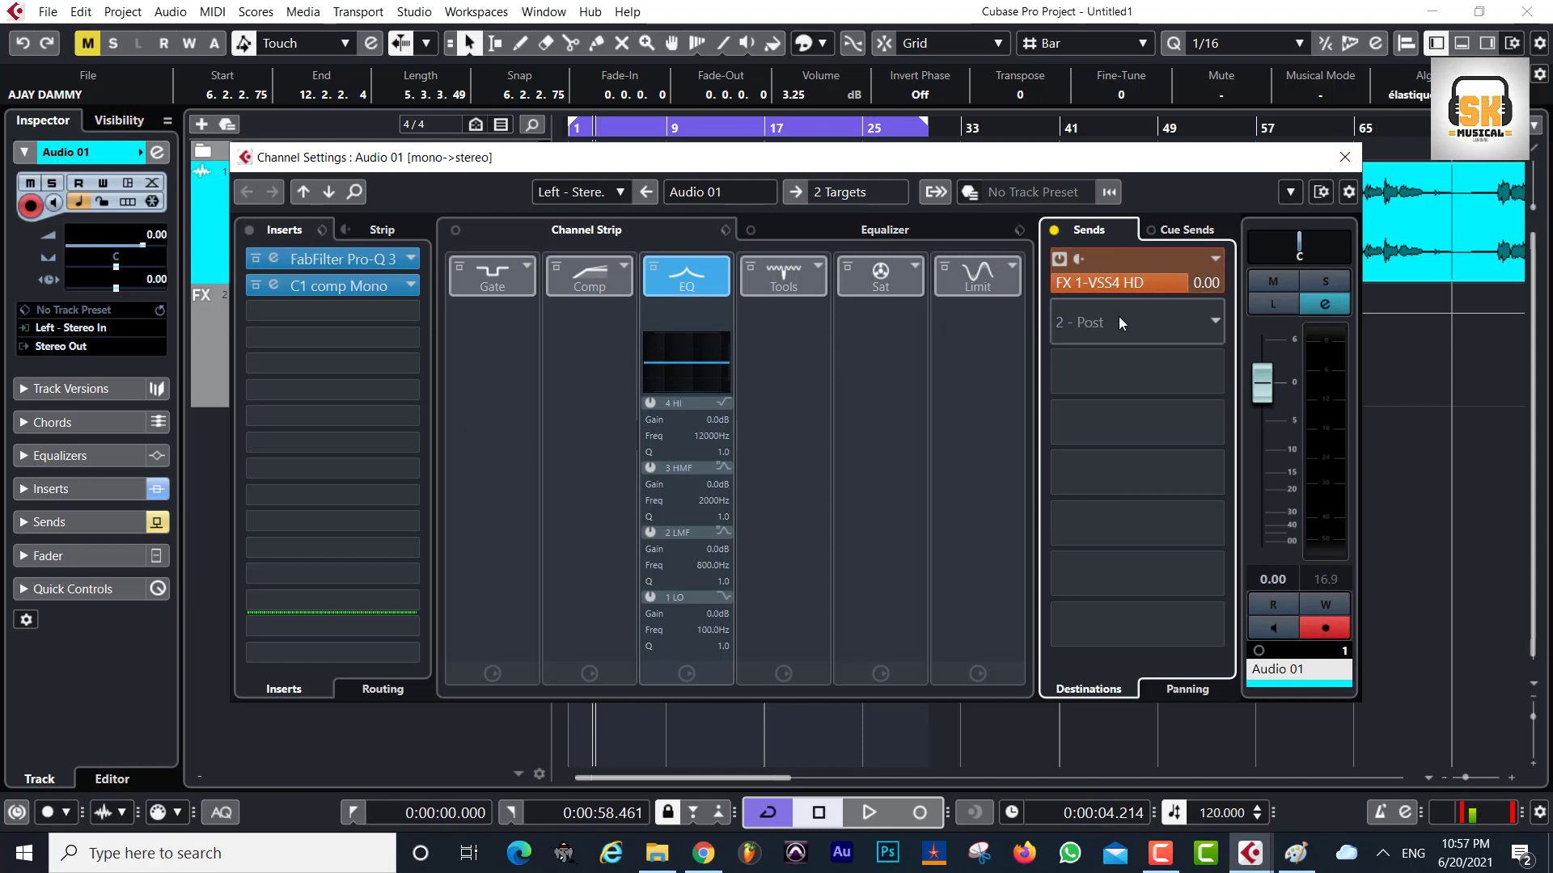
{"action": "key", "text": "space"}
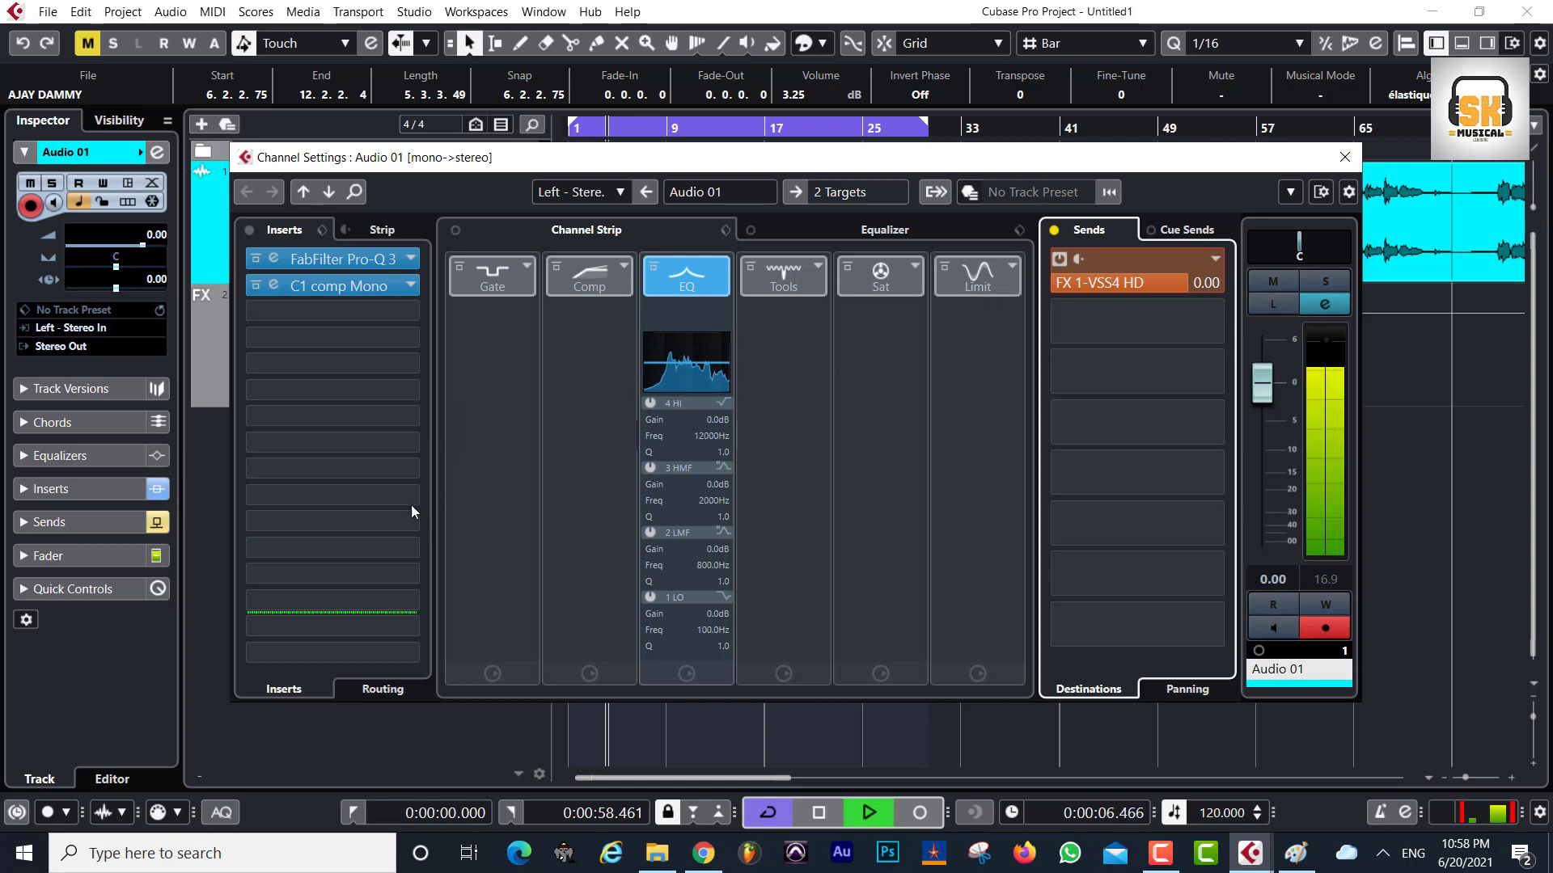
{"action": "left_click", "coordinate": [1345, 158]}
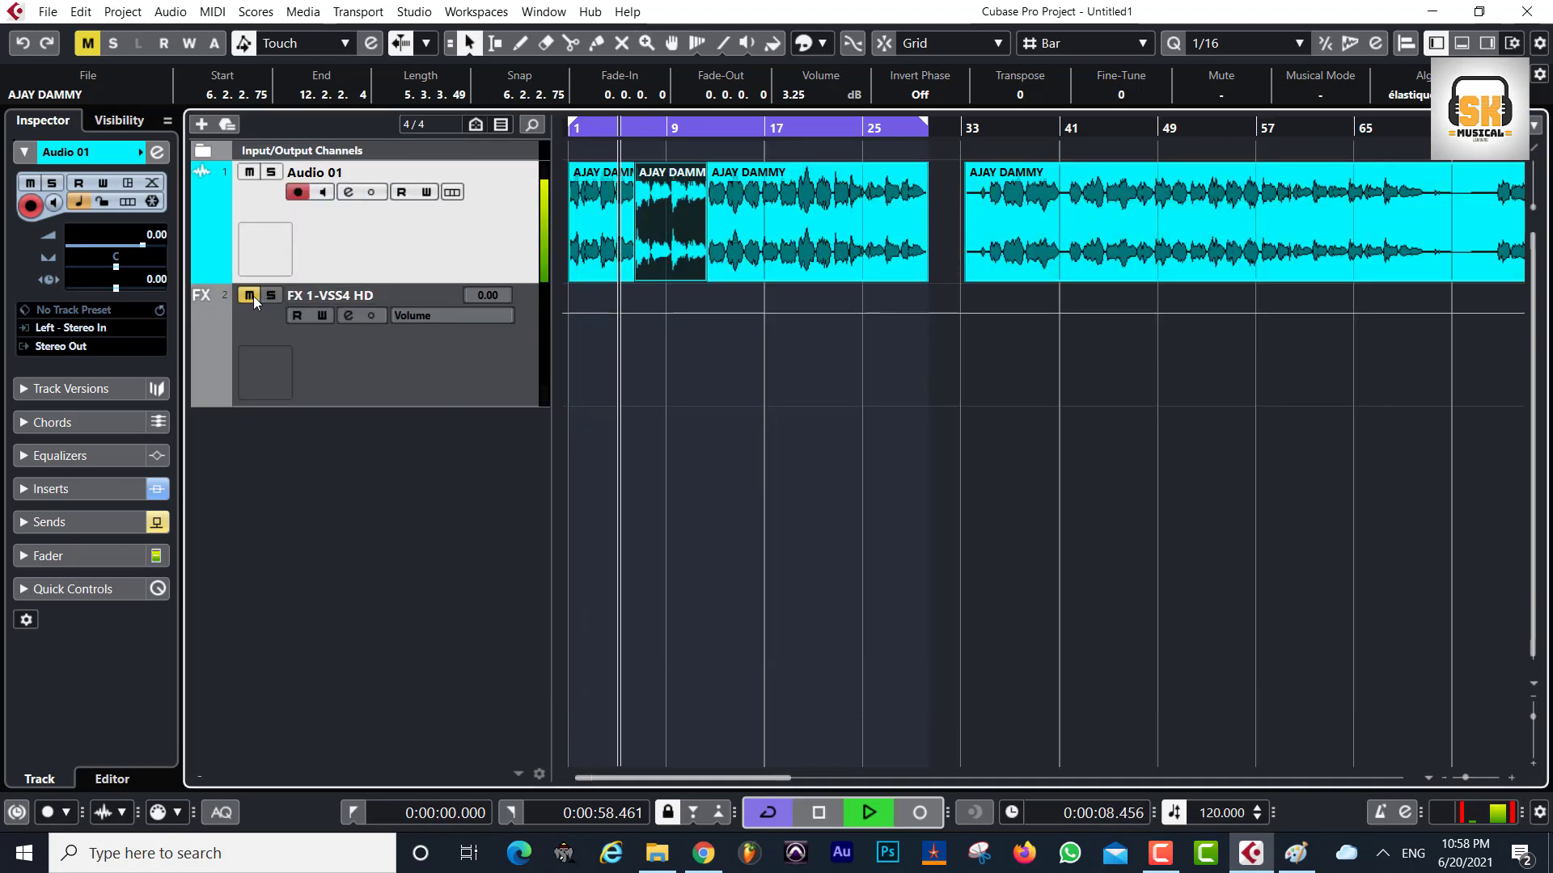
{"action": "left_click", "coordinate": [356, 370]}
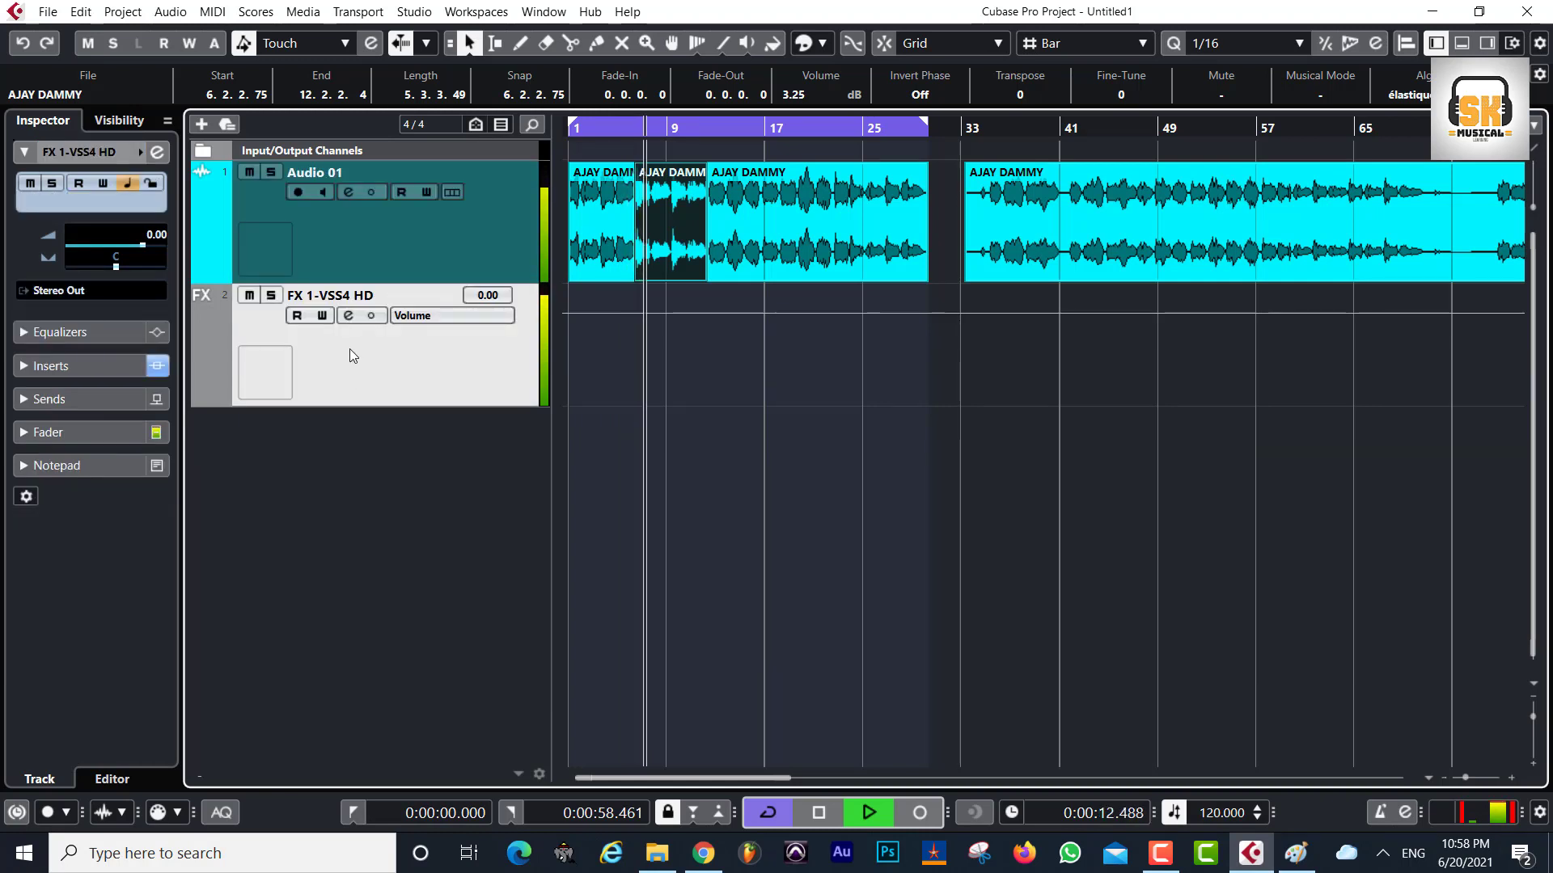
- Adjust Audio 01's send level to FX 1-VSS4 HD in its channel settings while the project plays
{"action": "left_click", "coordinate": [324, 244]}
{"action": "left_click", "coordinate": [348, 192]}
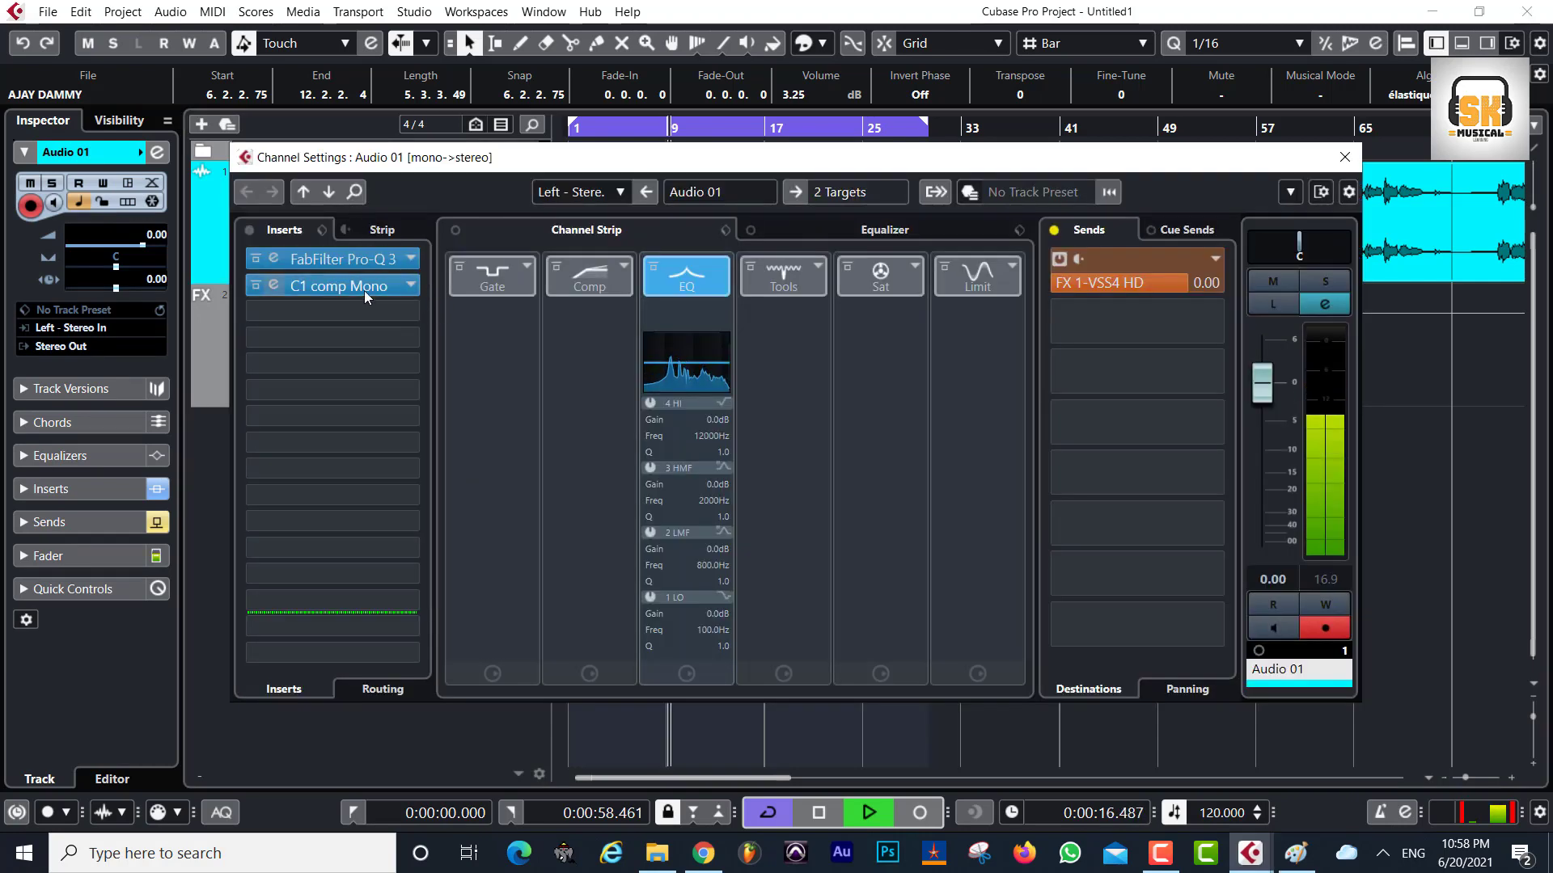
{"action": "left_click", "coordinate": [1177, 286]}
{"action": "mouse_move", "coordinate": [1176, 286]}
{"action": "left_mouse_down"}
{"action": "mouse_move", "coordinate": [1121, 287]}
{"action": "mouse_move", "coordinate": [1165, 285]}
{"action": "left_mouse_up"}
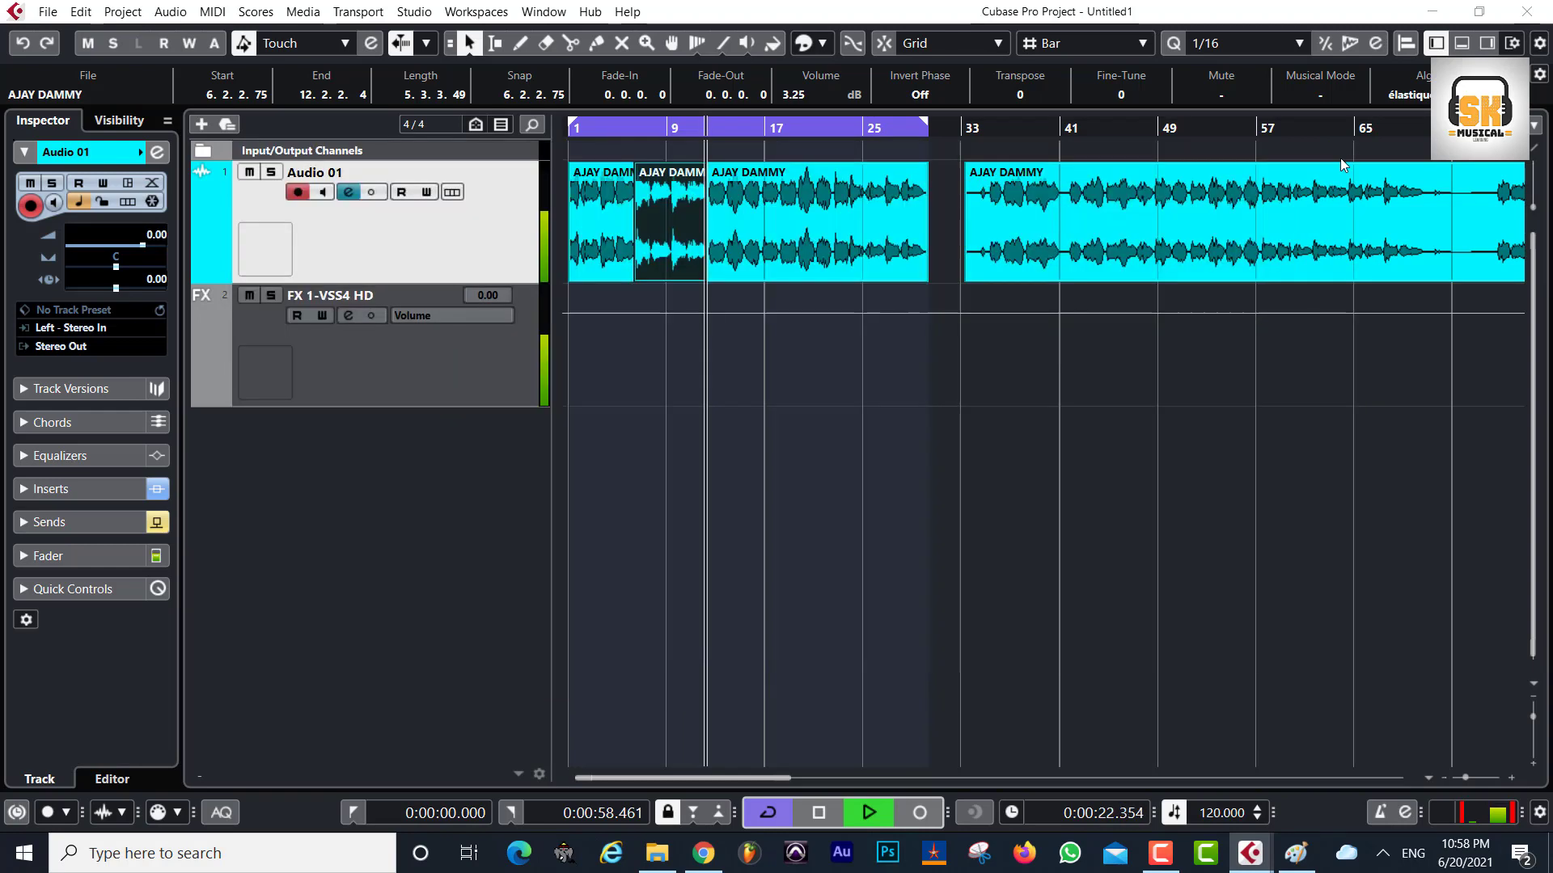
{"action": "left_click", "coordinate": [1345, 157]}
- Stop playback, open the VSS4 HD reverb on the FX track, and examine its Main page settings
{"action": "left_click", "coordinate": [420, 376]}
{"action": "key", "text": "space"}
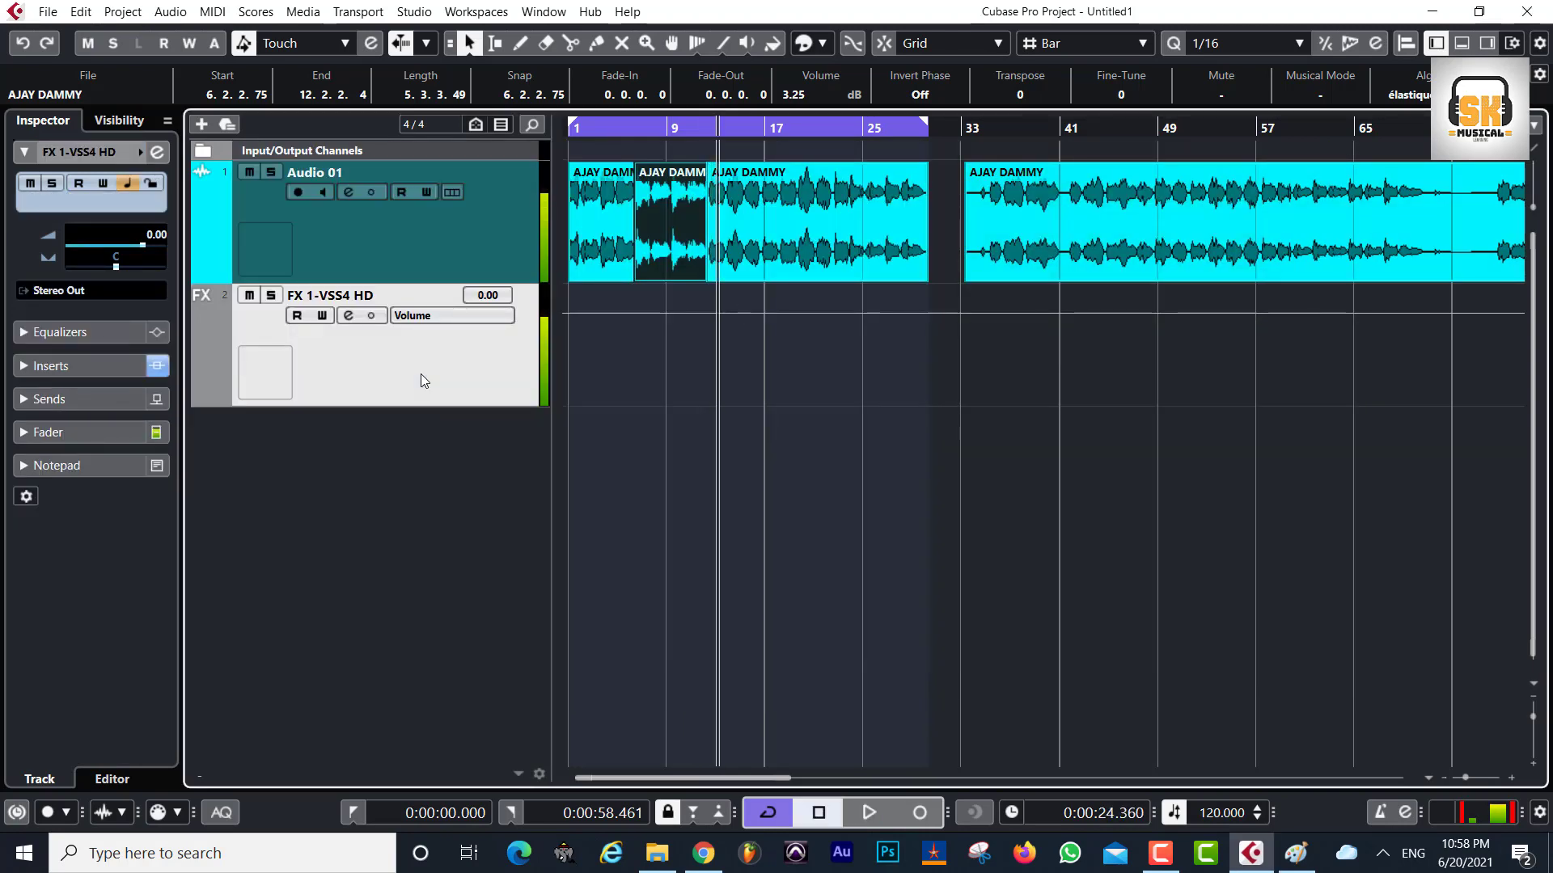
{"action": "left_click", "coordinate": [351, 315]}
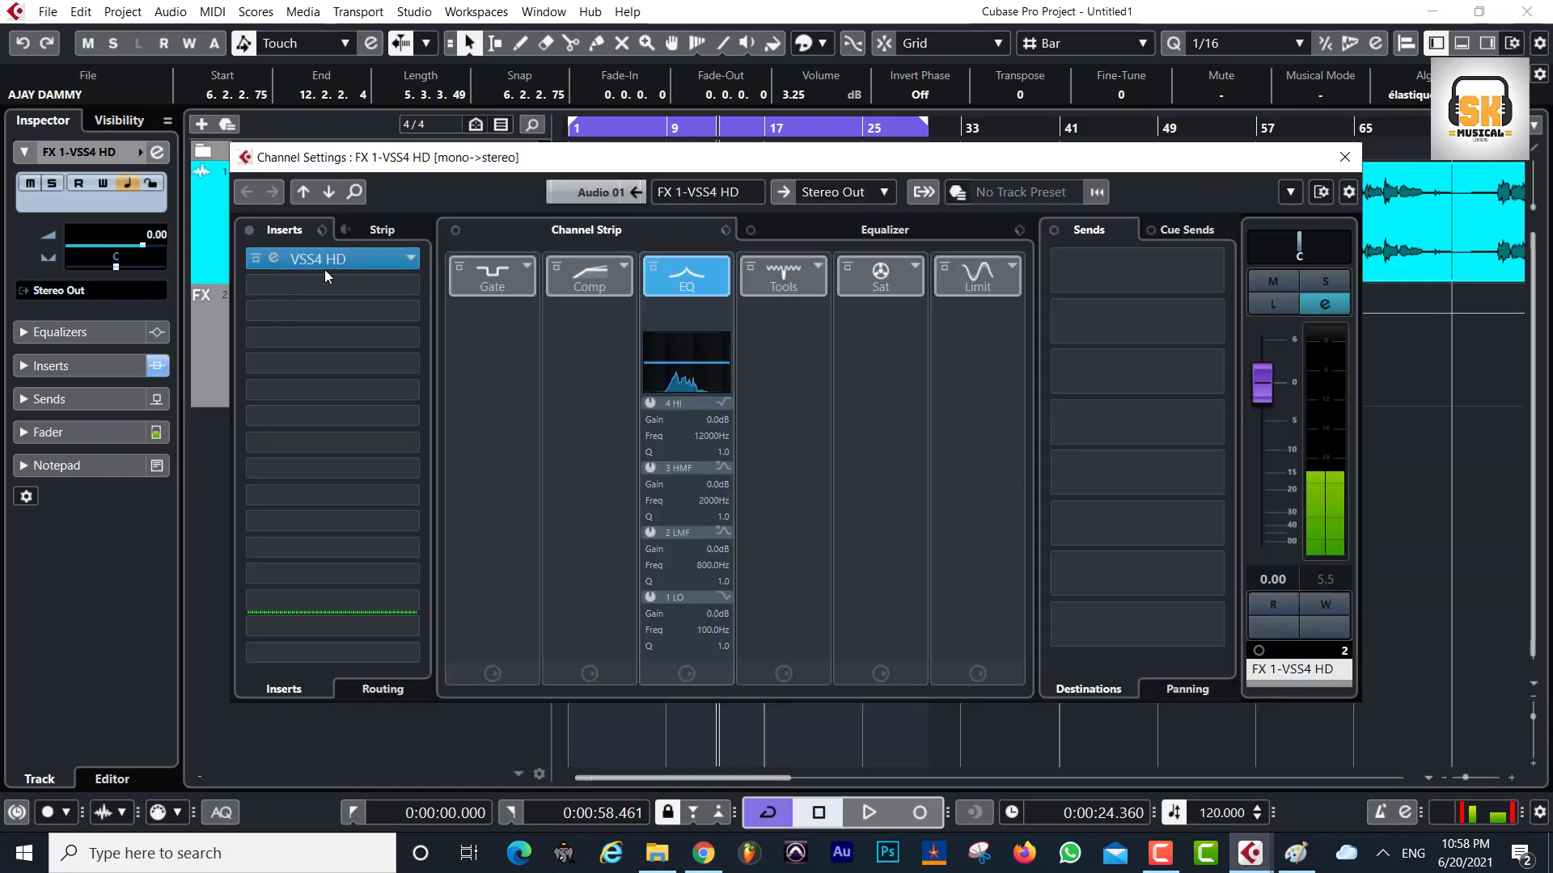
{"action": "left_click", "coordinate": [275, 256]}
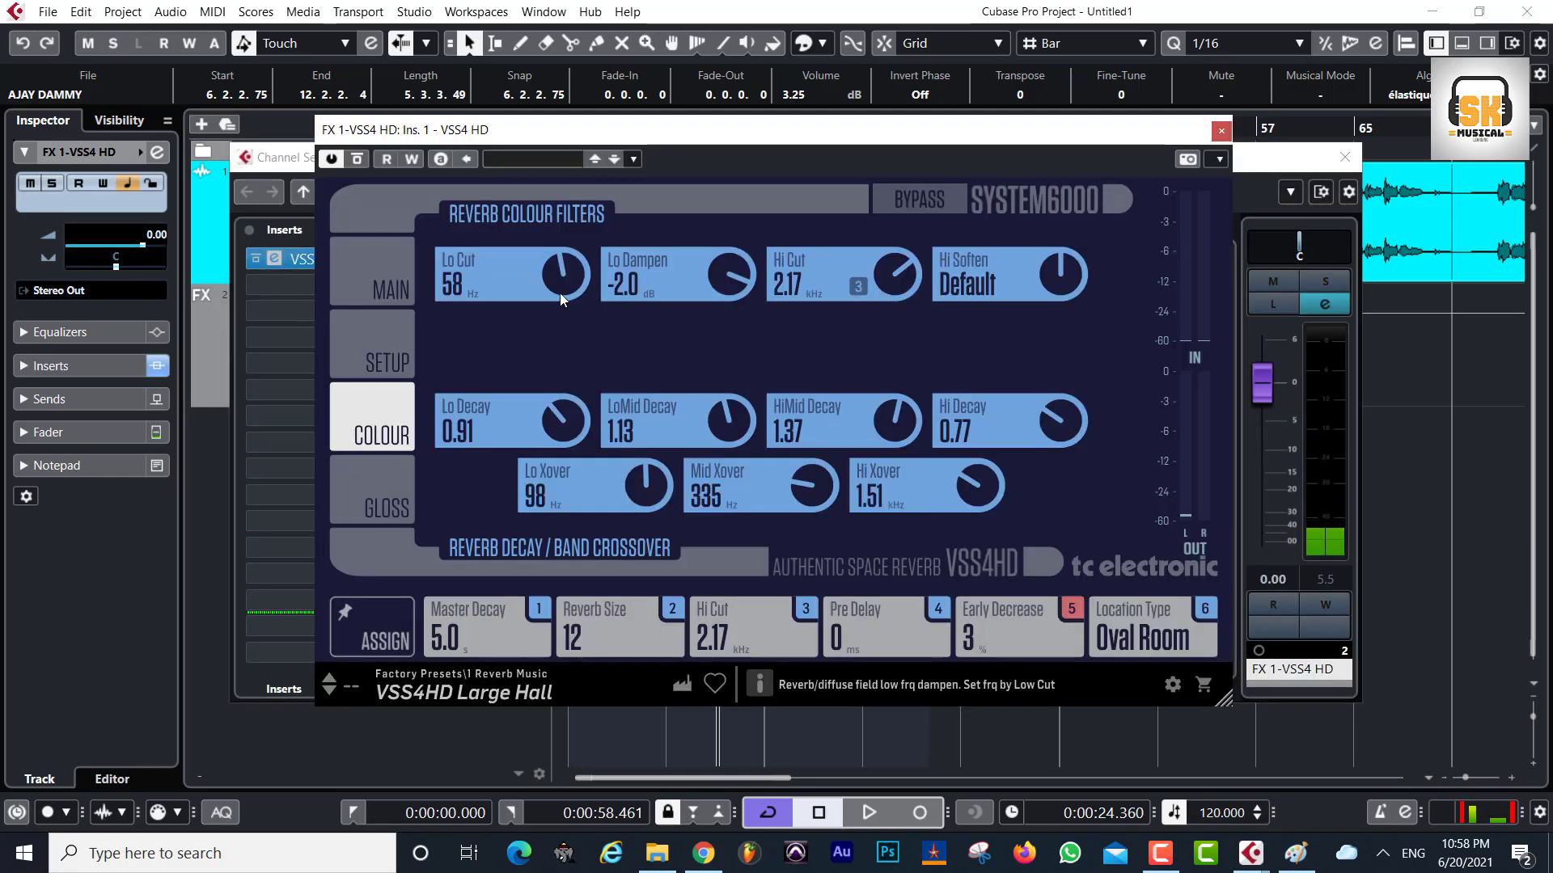
{"action": "left_click", "coordinate": [389, 282]}
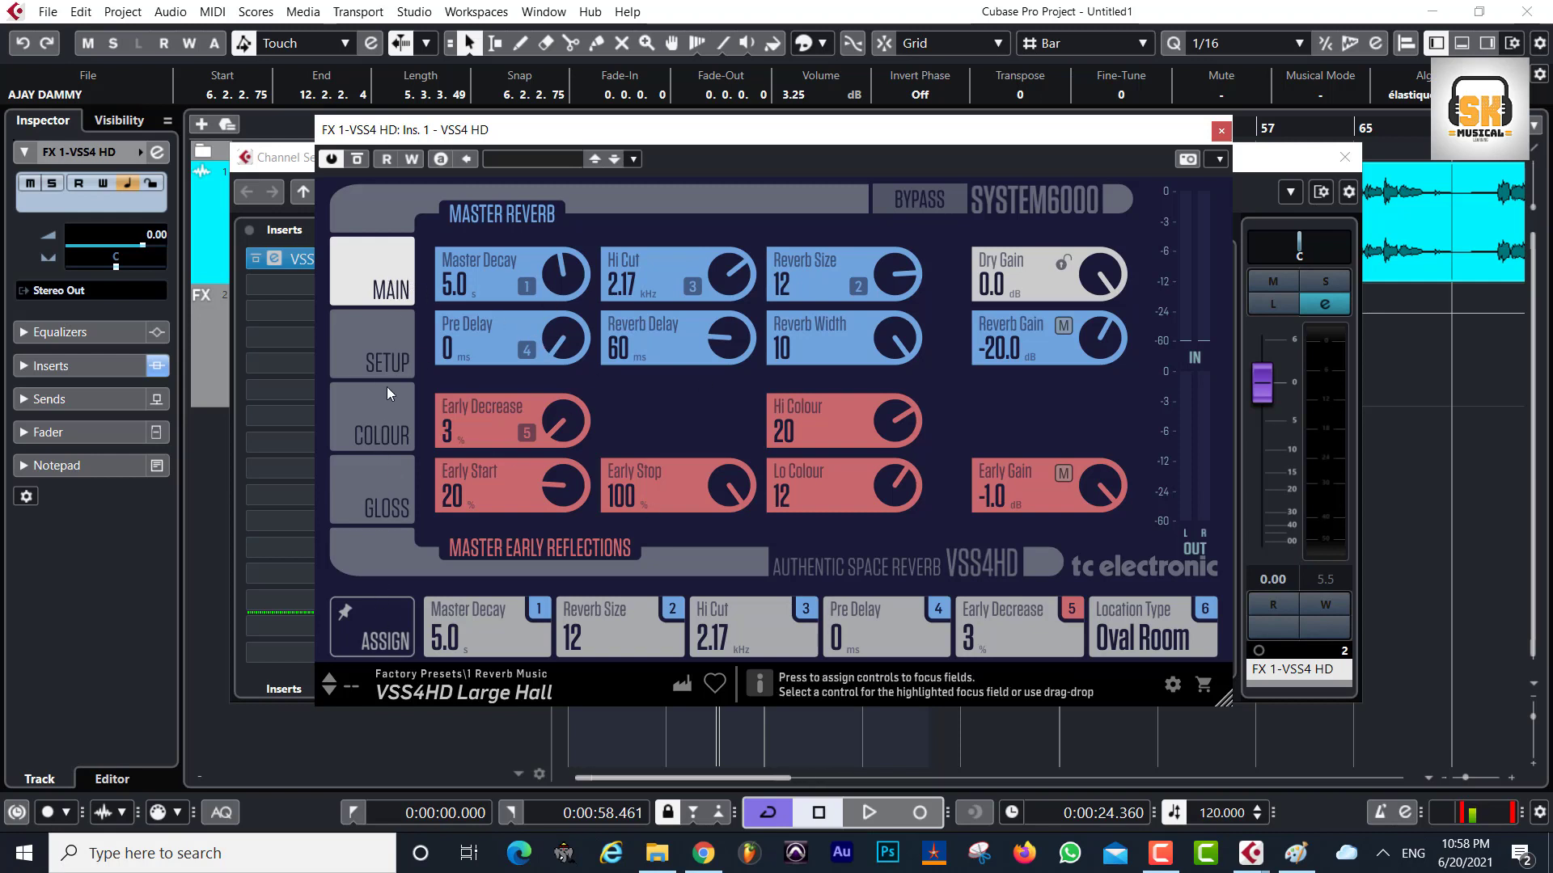
- Try the Jazz Club location type in the reverb's Setup page and return it to Oval Room
{"action": "left_click", "coordinate": [377, 360]}
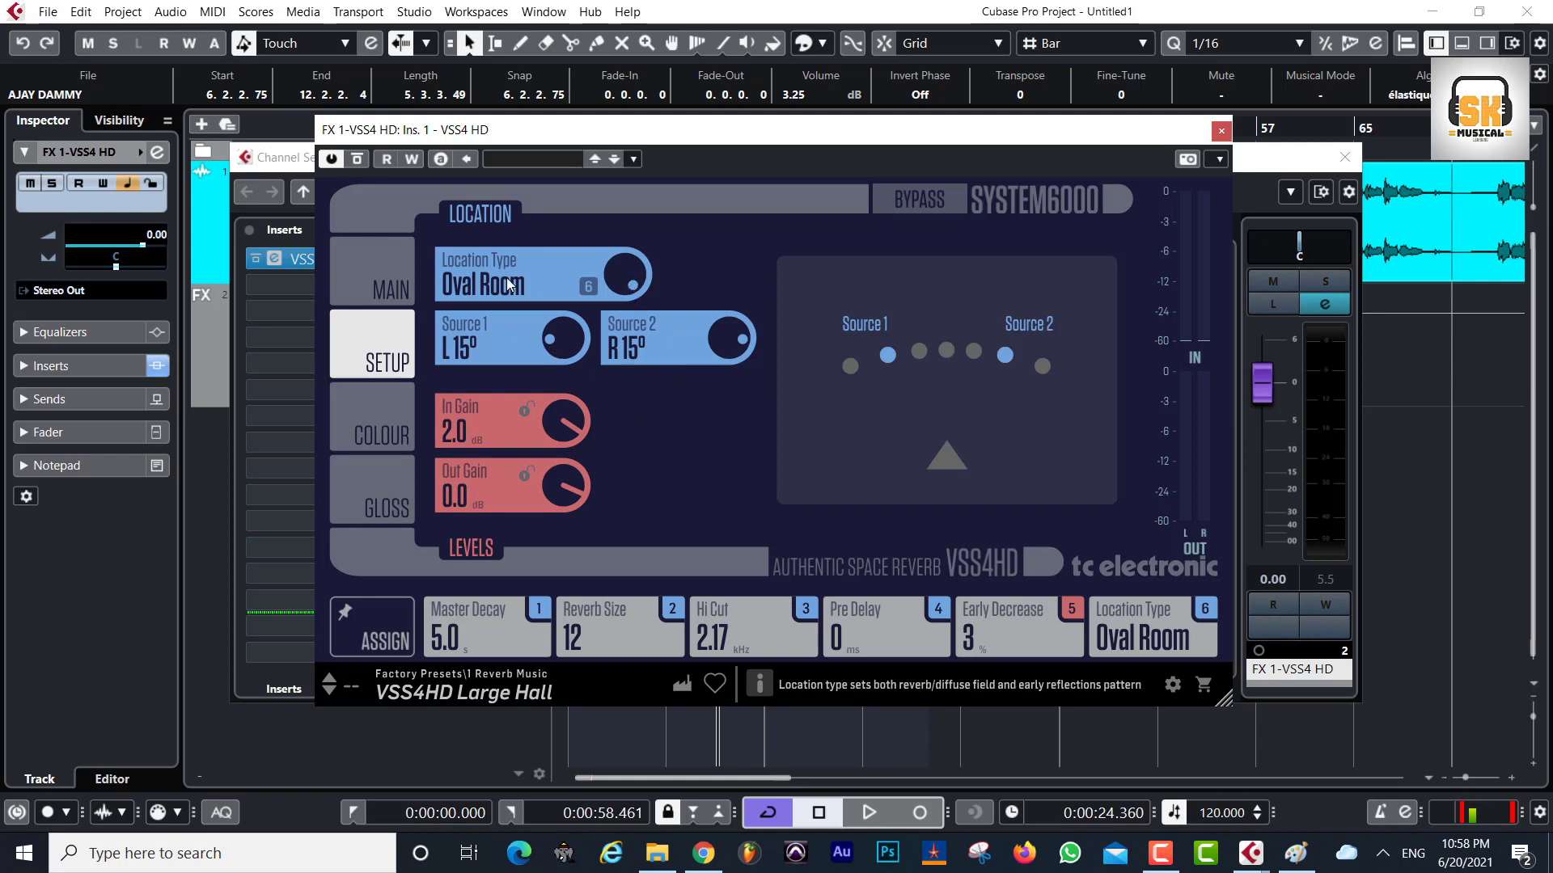
{"action": "left_click_drag", "start_coordinate": [619, 267], "coordinate": [648, 398]}
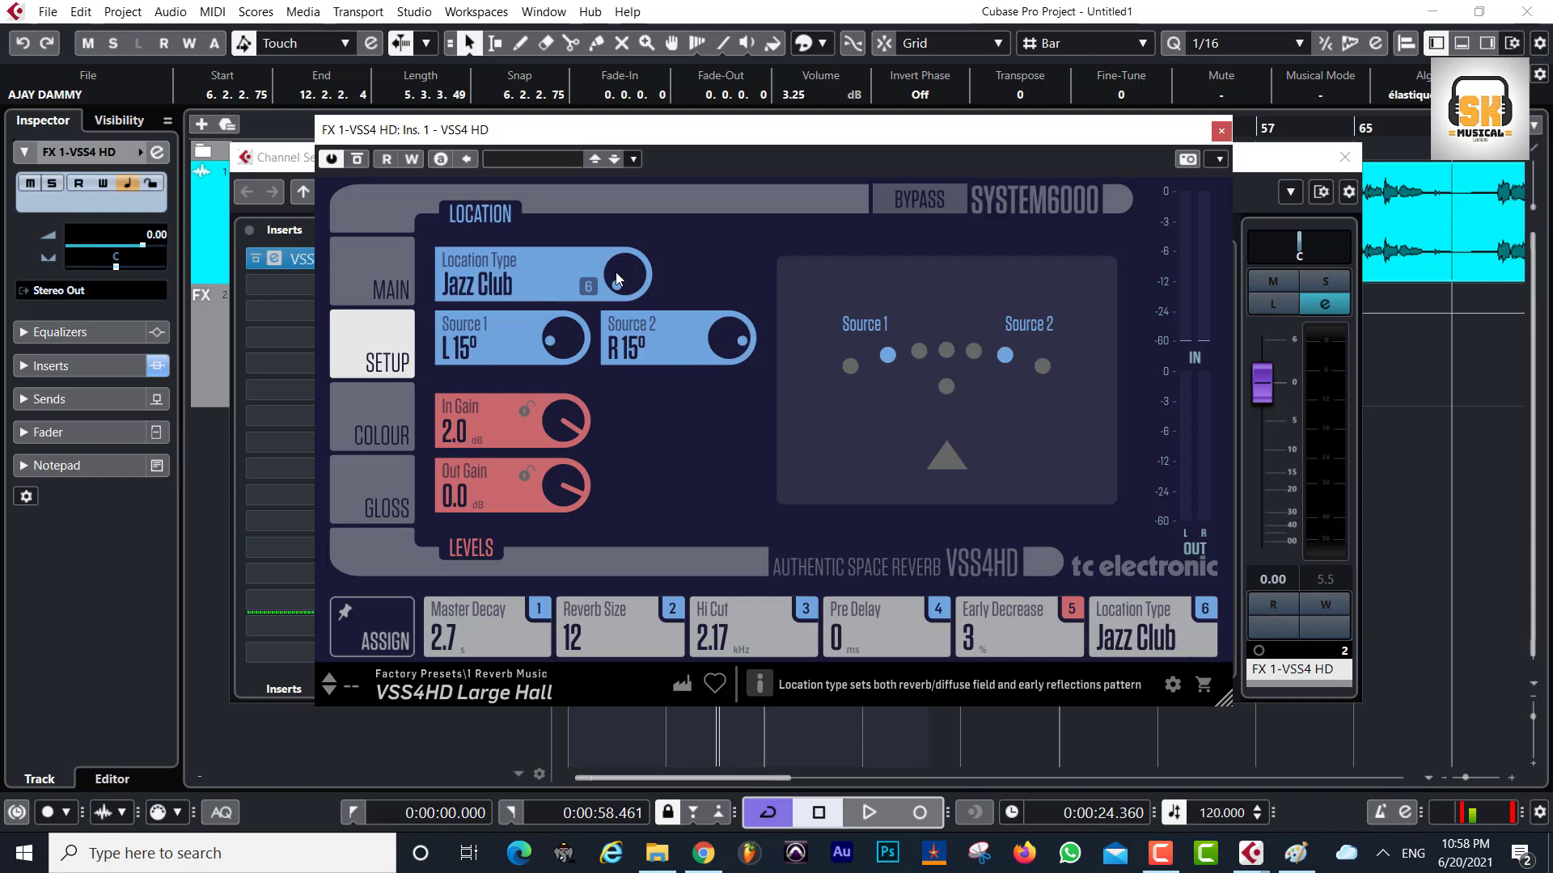
{"action": "left_click_drag", "start_coordinate": [615, 271], "coordinate": [615, 220]}
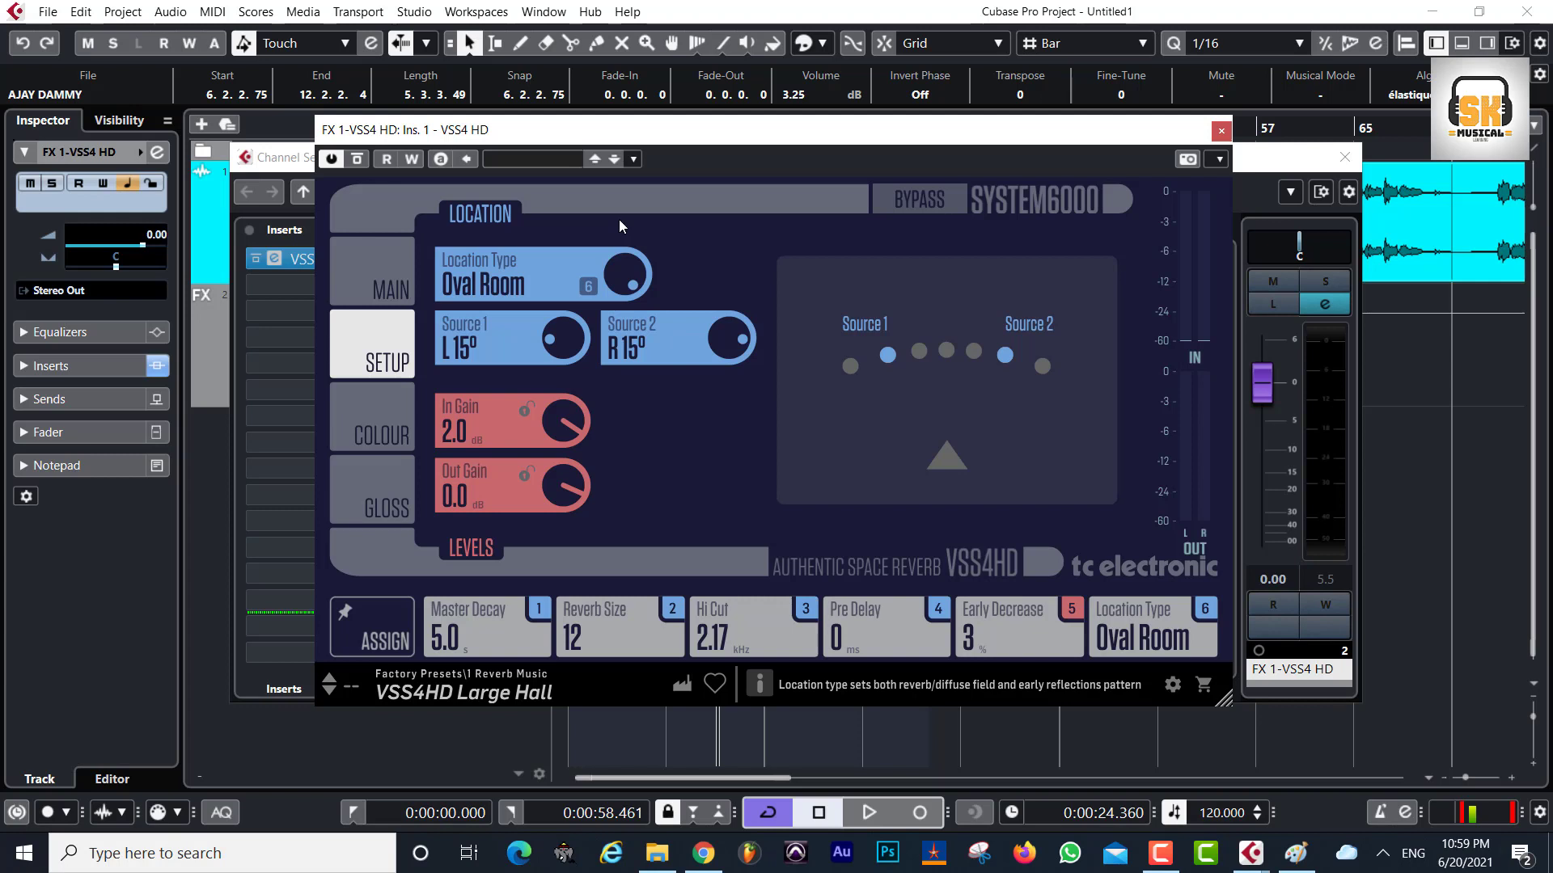
- Examine the reverb's Colour page filter and decay settings, its Main page and its preset browser
{"action": "left_click", "coordinate": [388, 436]}
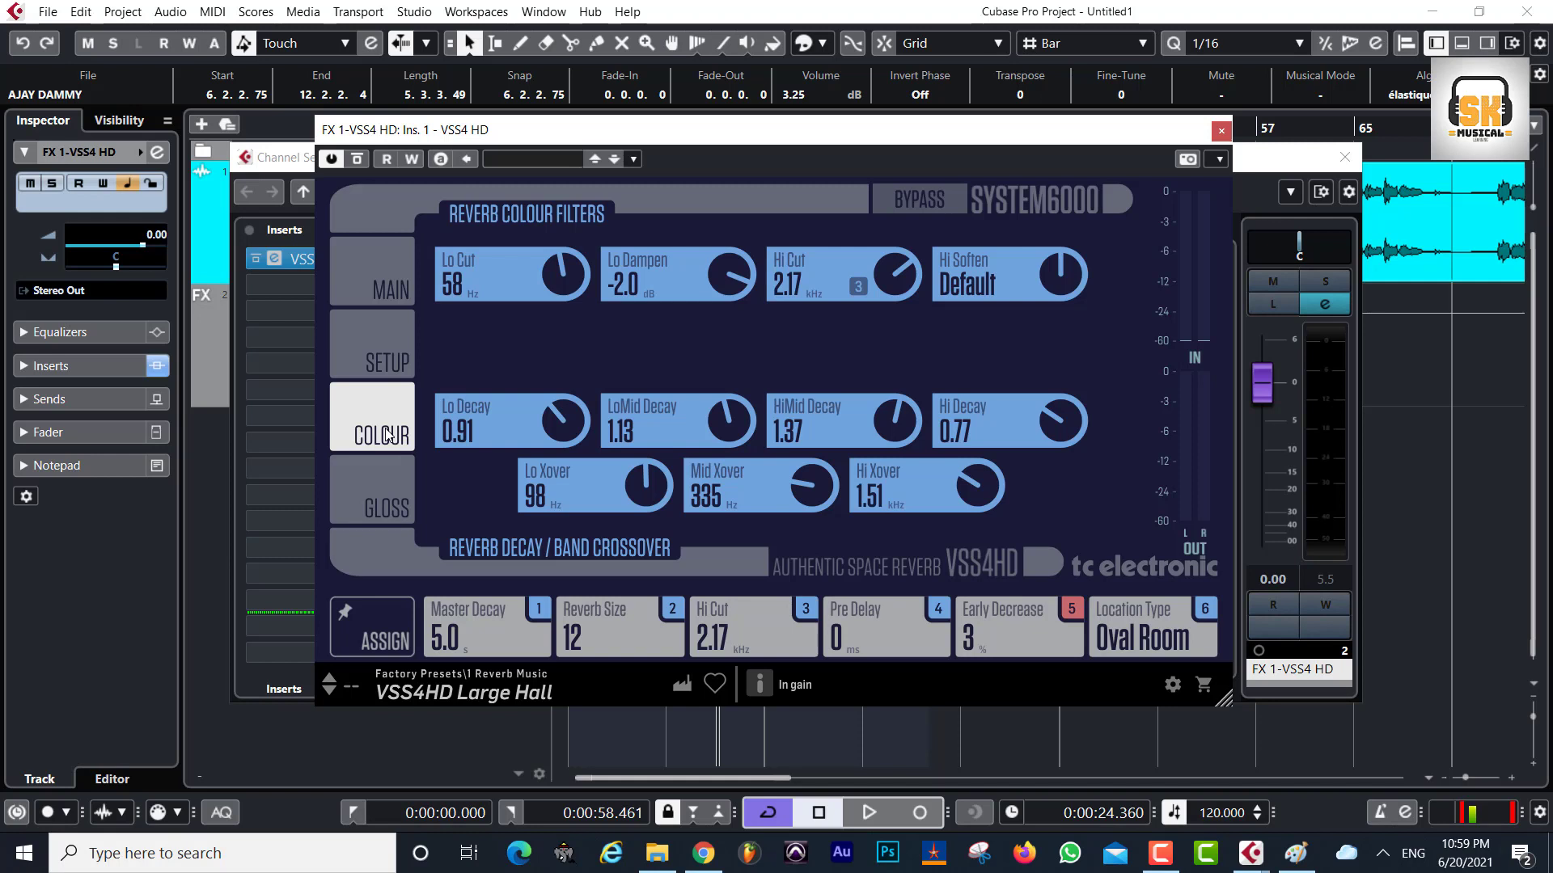
{"action": "left_click", "coordinate": [380, 277]}
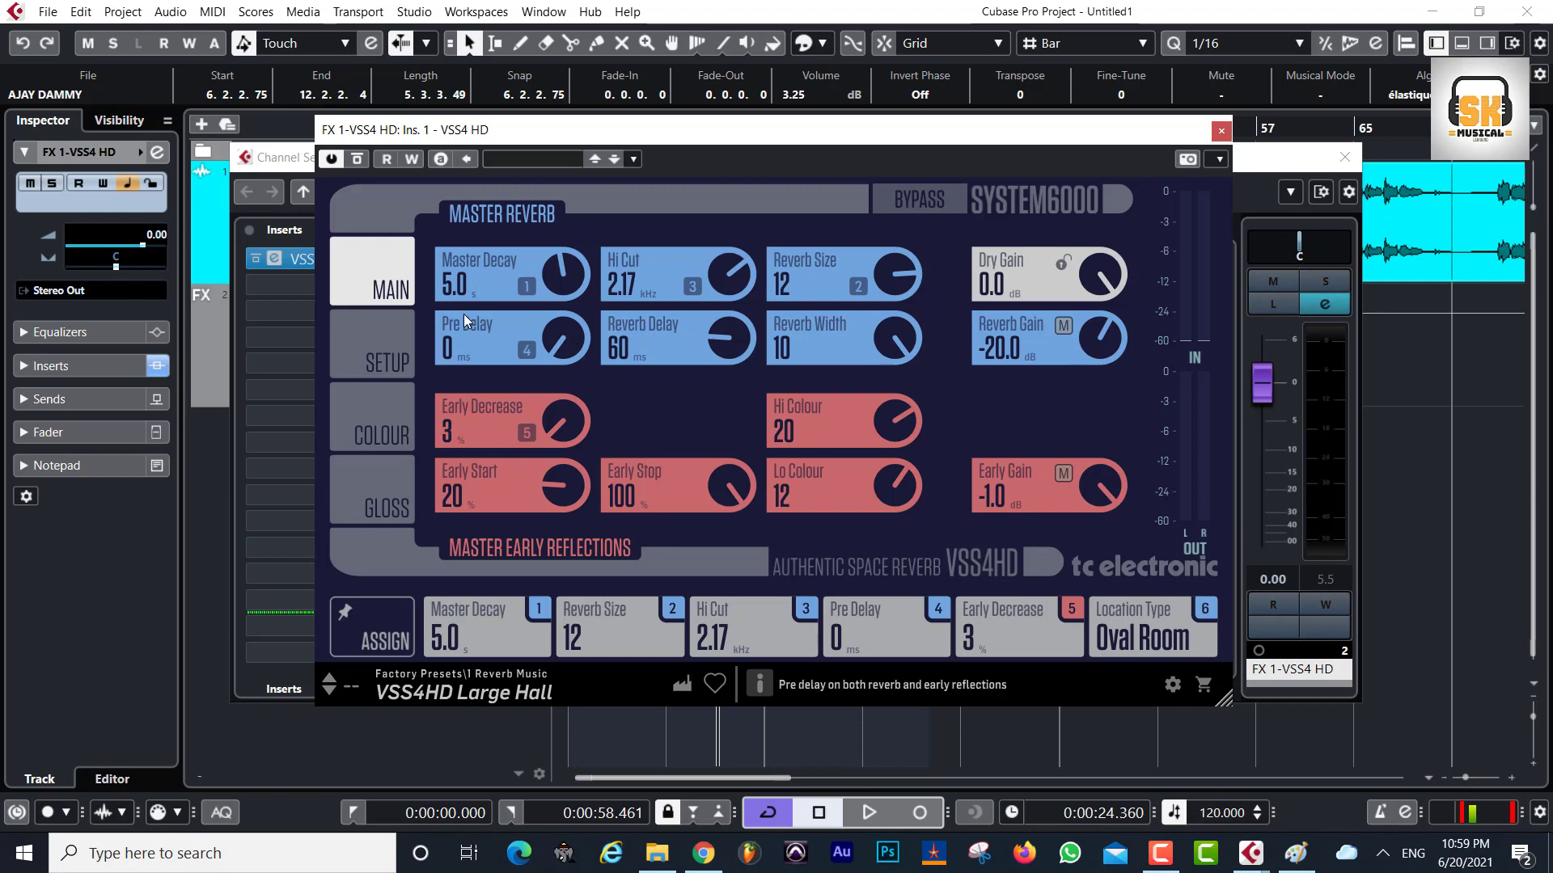
{"action": "left_click", "coordinate": [537, 161]}
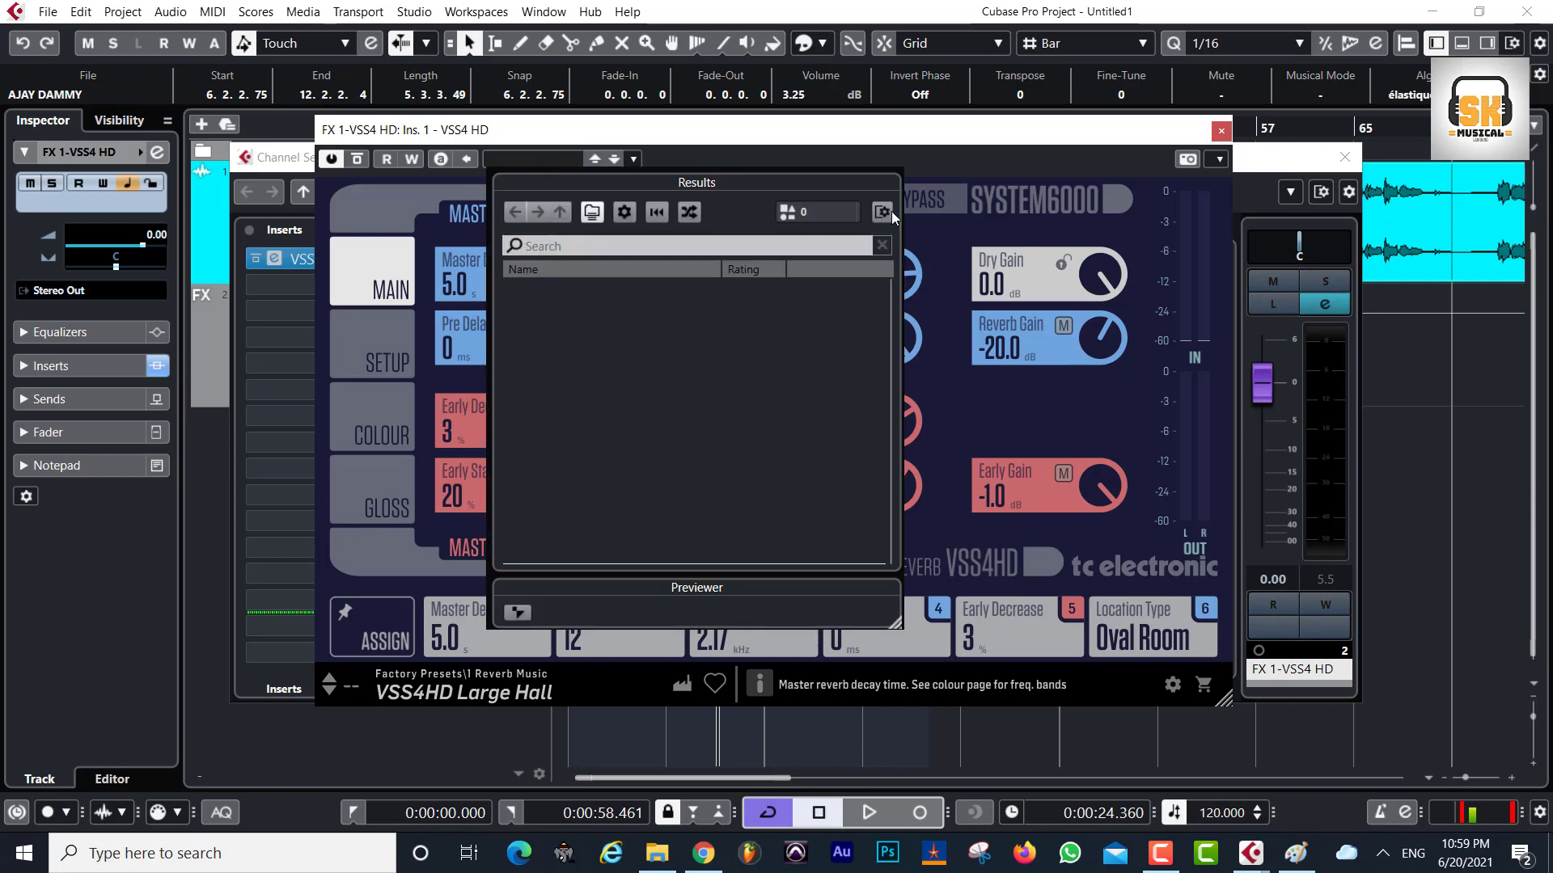
{"action": "left_click", "coordinate": [1005, 155]}
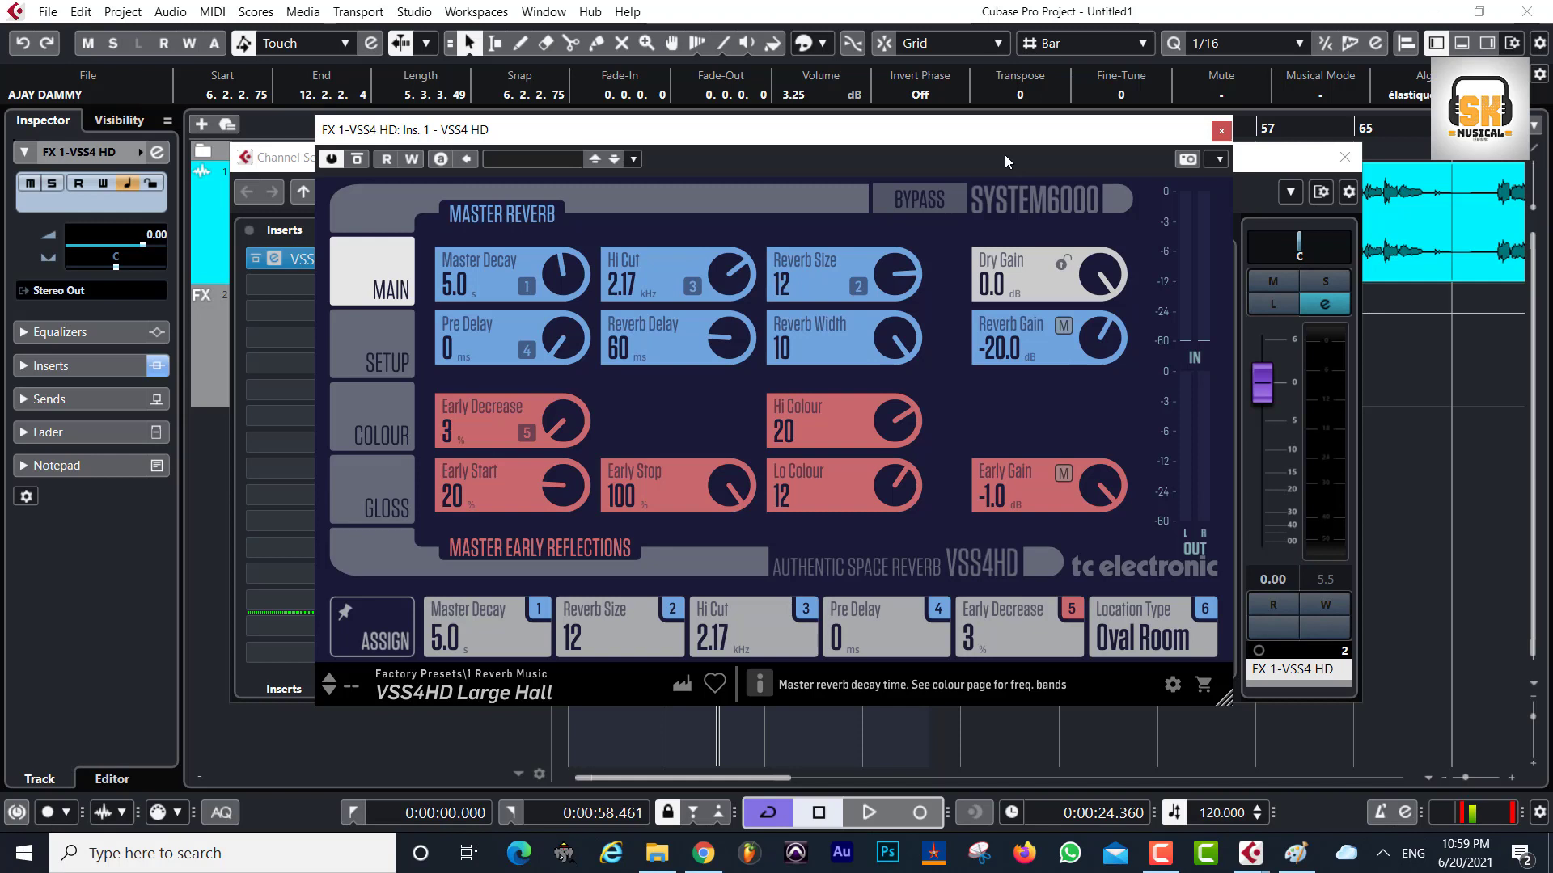
- Play the project and compare the vocal with the VSS4 HD reverb bypassed and active
{"action": "left_click", "coordinate": [914, 201]}
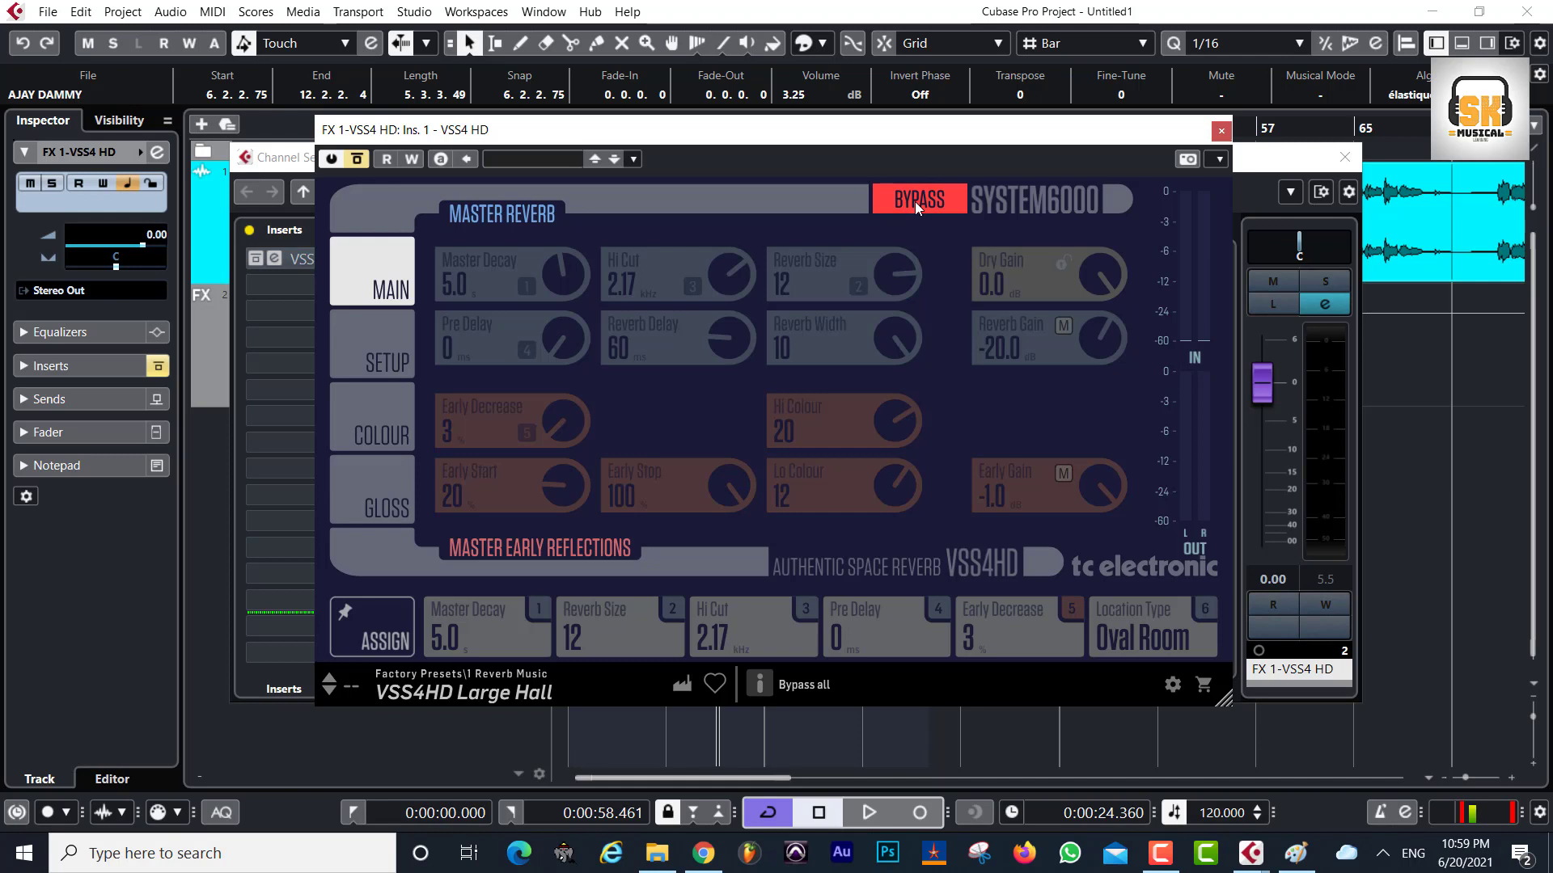
{"action": "key", "text": "space"}
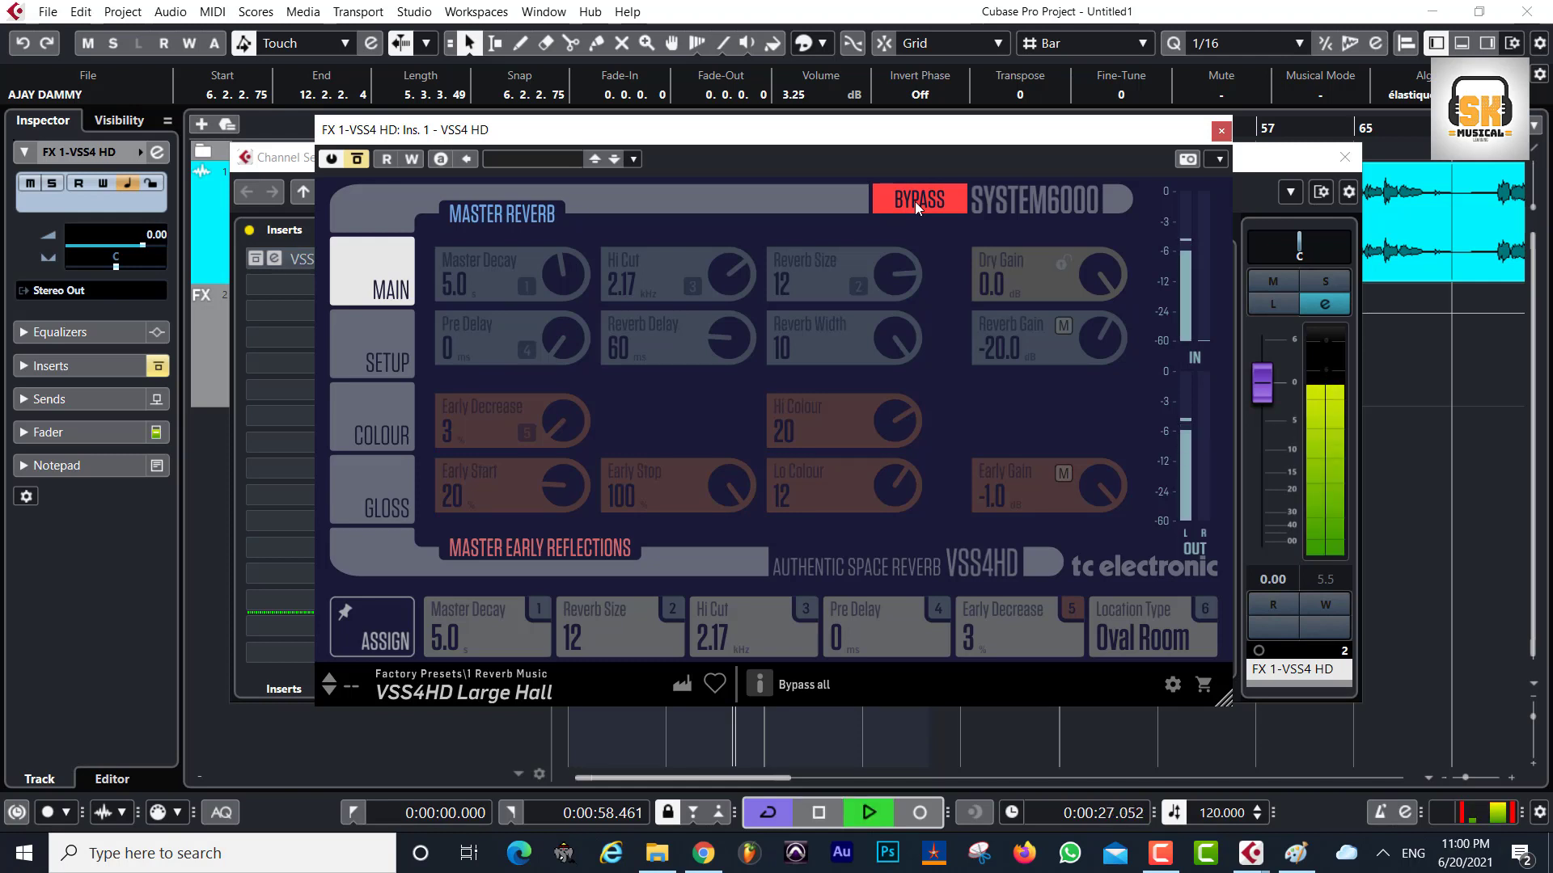
{"action": "left_click", "coordinate": [915, 201]}
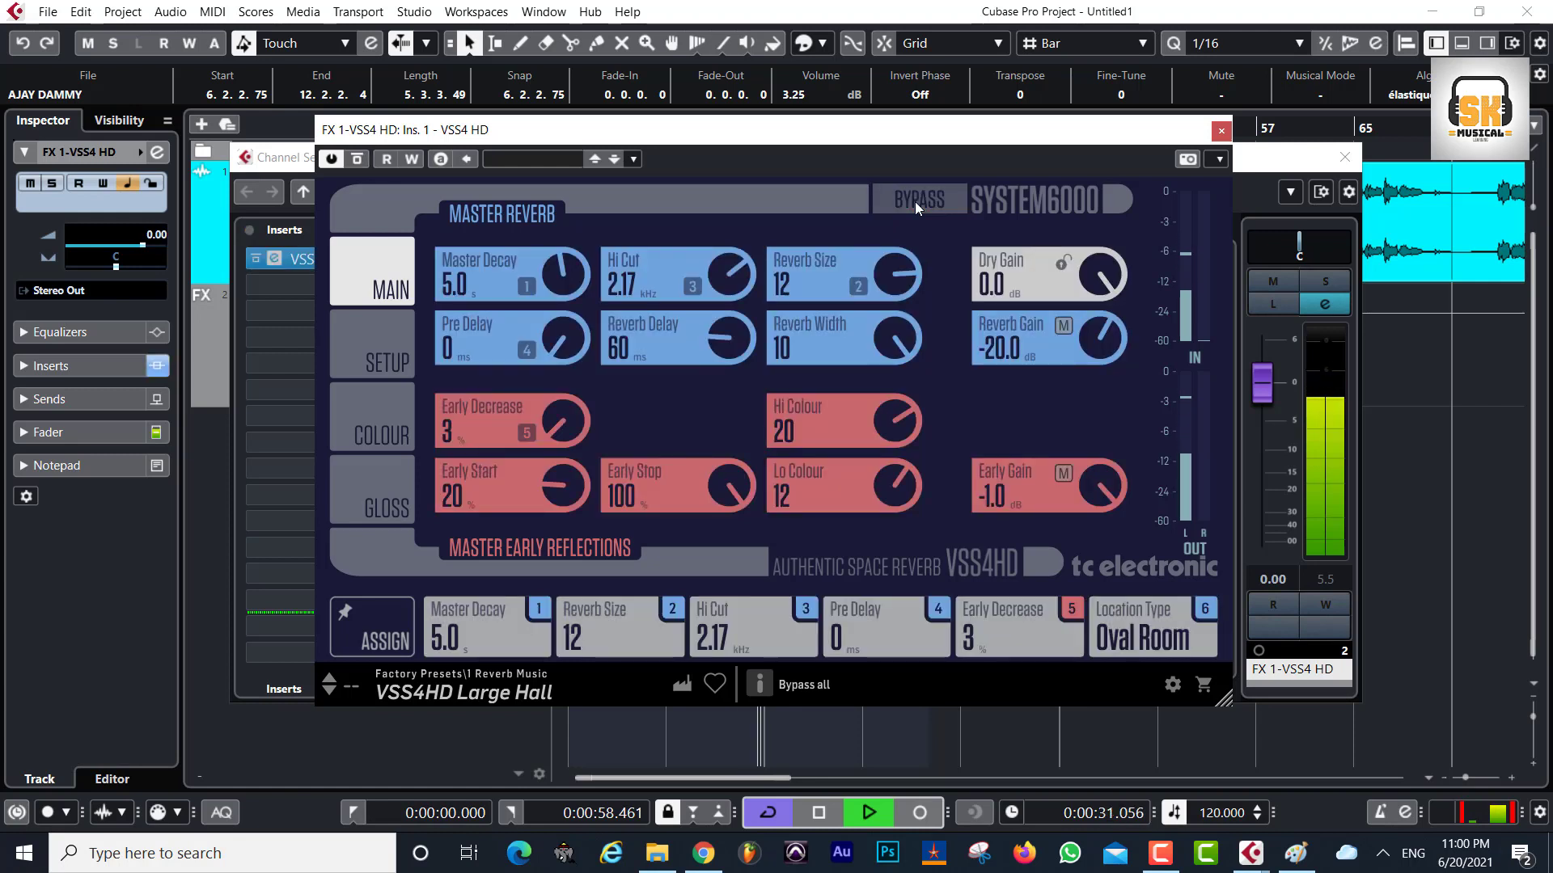
- Set the reverb's location type to Concert Hall, Source 1 to L 30° and Source 2 to R 30°, and stop playback
{"action": "left_click", "coordinate": [390, 348]}
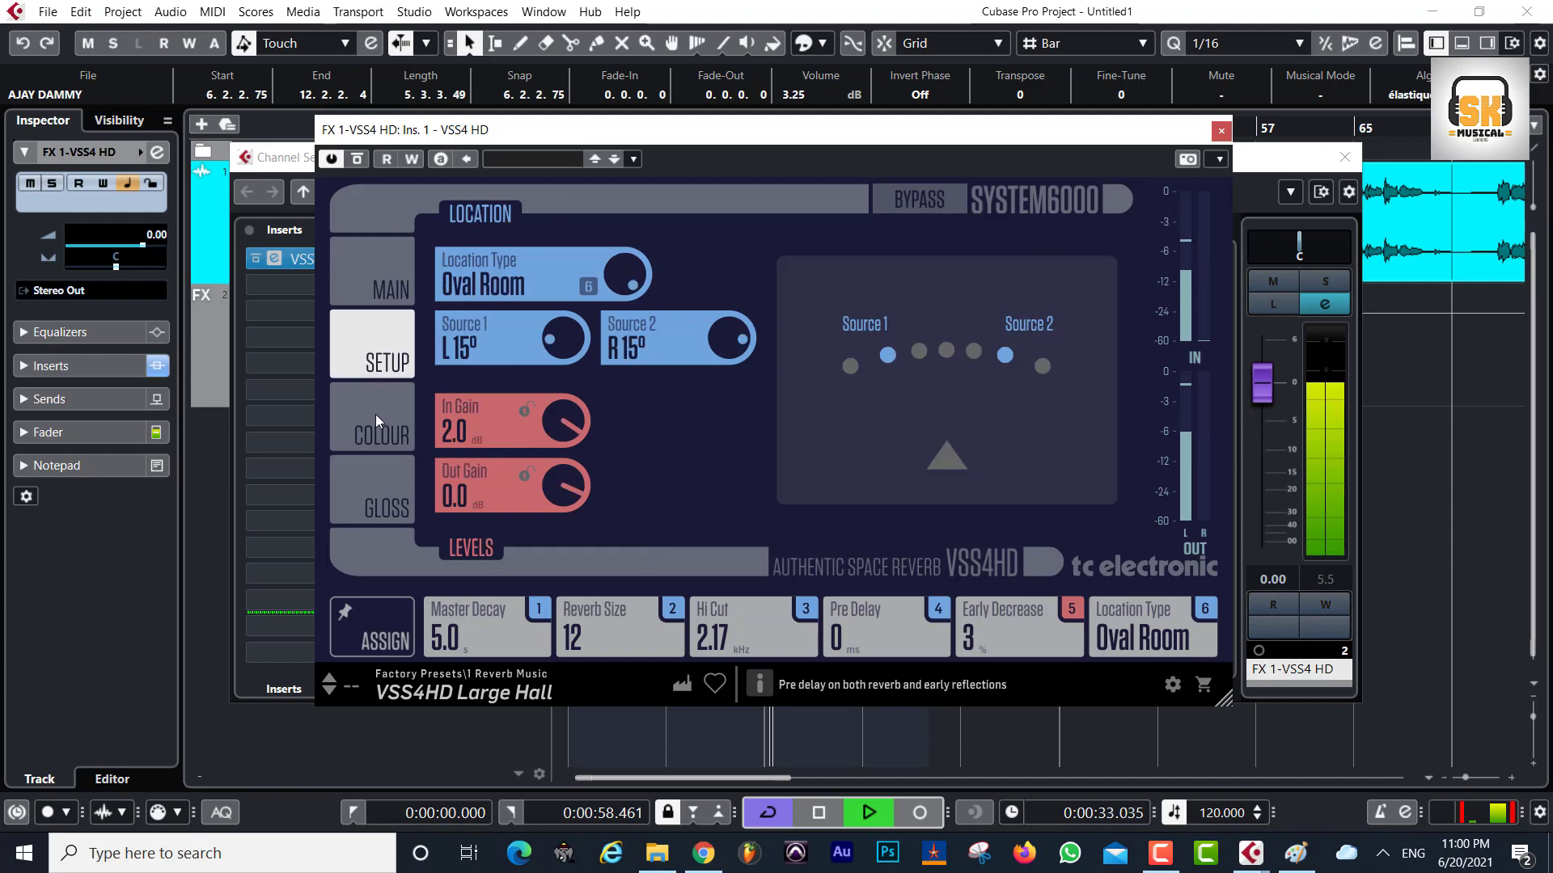
{"action": "mouse_move", "coordinate": [617, 284]}
{"action": "left_mouse_down"}
{"action": "mouse_move", "coordinate": [641, 407]}
{"action": "mouse_move", "coordinate": [614, 272]}
{"action": "left_mouse_up"}
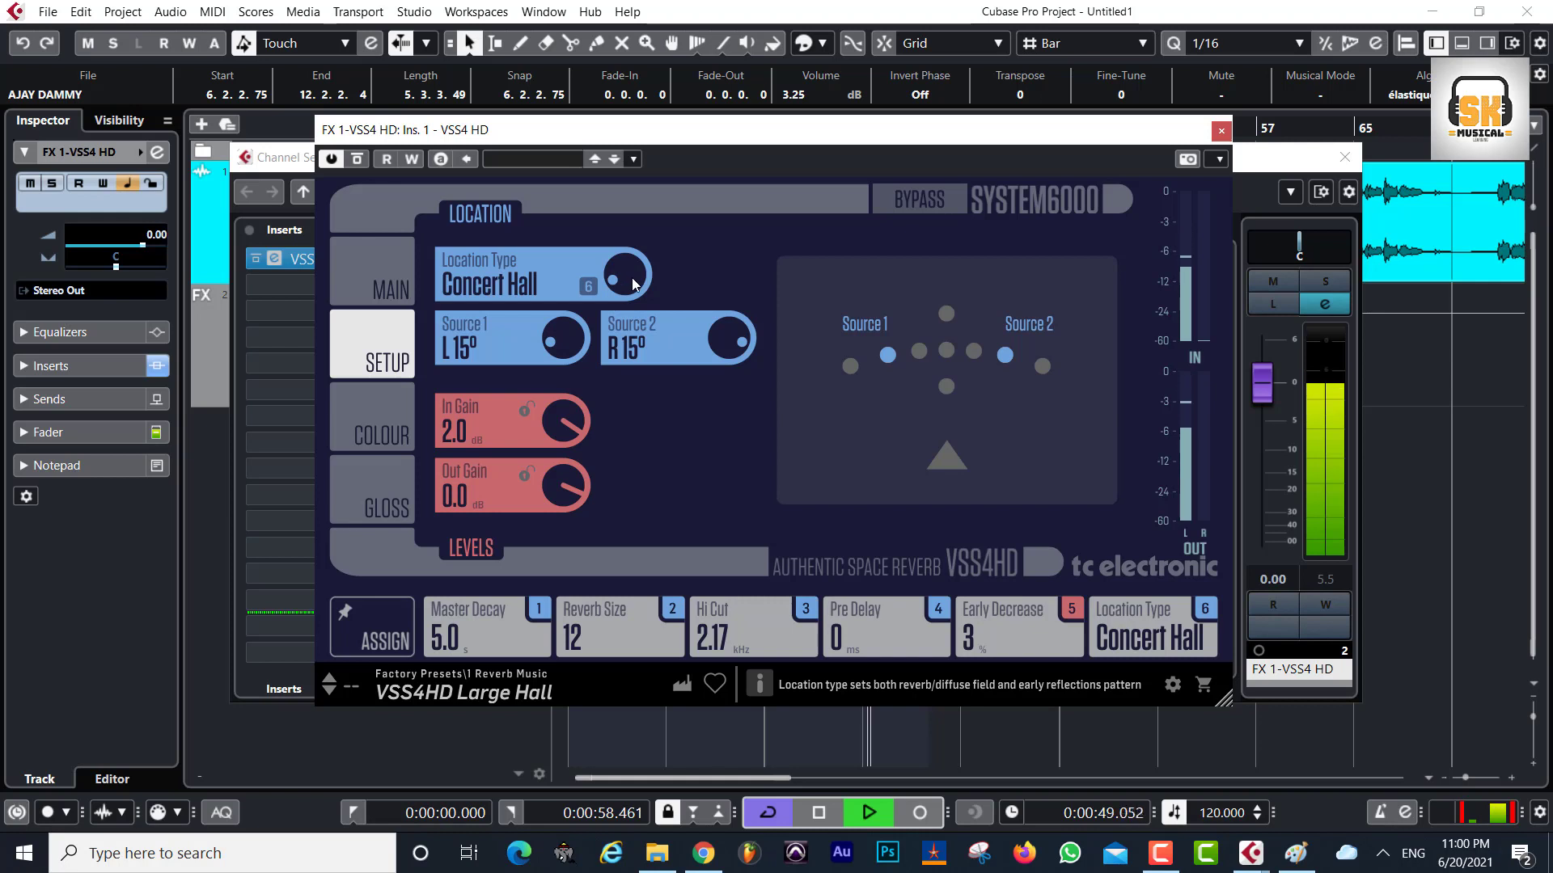
{"action": "mouse_move", "coordinate": [560, 340]}
{"action": "left_mouse_down"}
{"action": "mouse_move", "coordinate": [558, 317]}
{"action": "mouse_move", "coordinate": [572, 356]}
{"action": "left_mouse_up"}
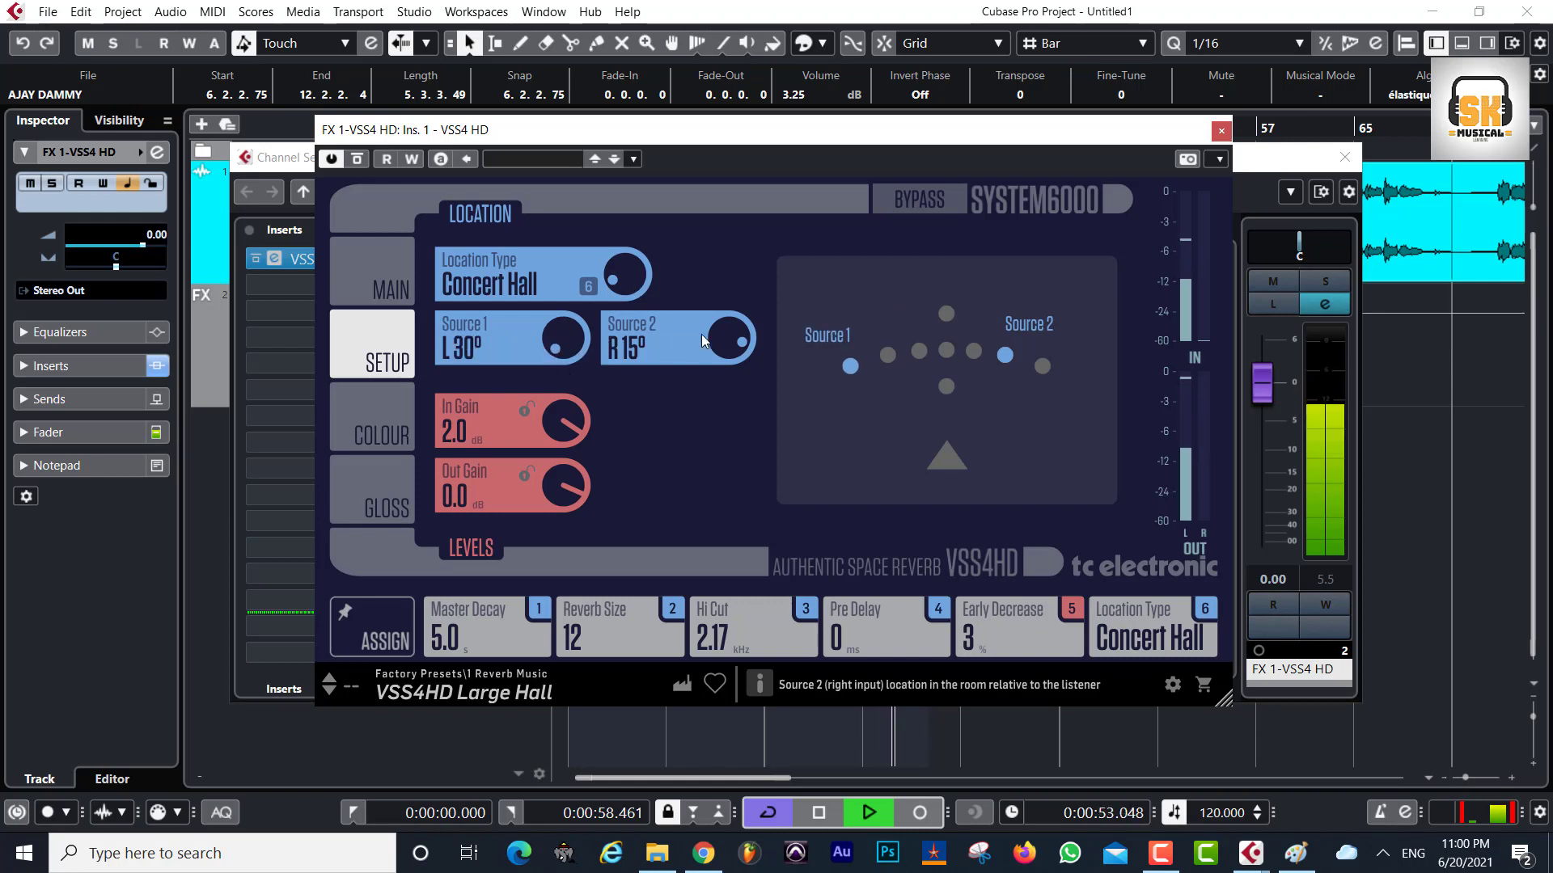
{"action": "left_click_drag", "start_coordinate": [701, 333], "coordinate": [716, 293]}
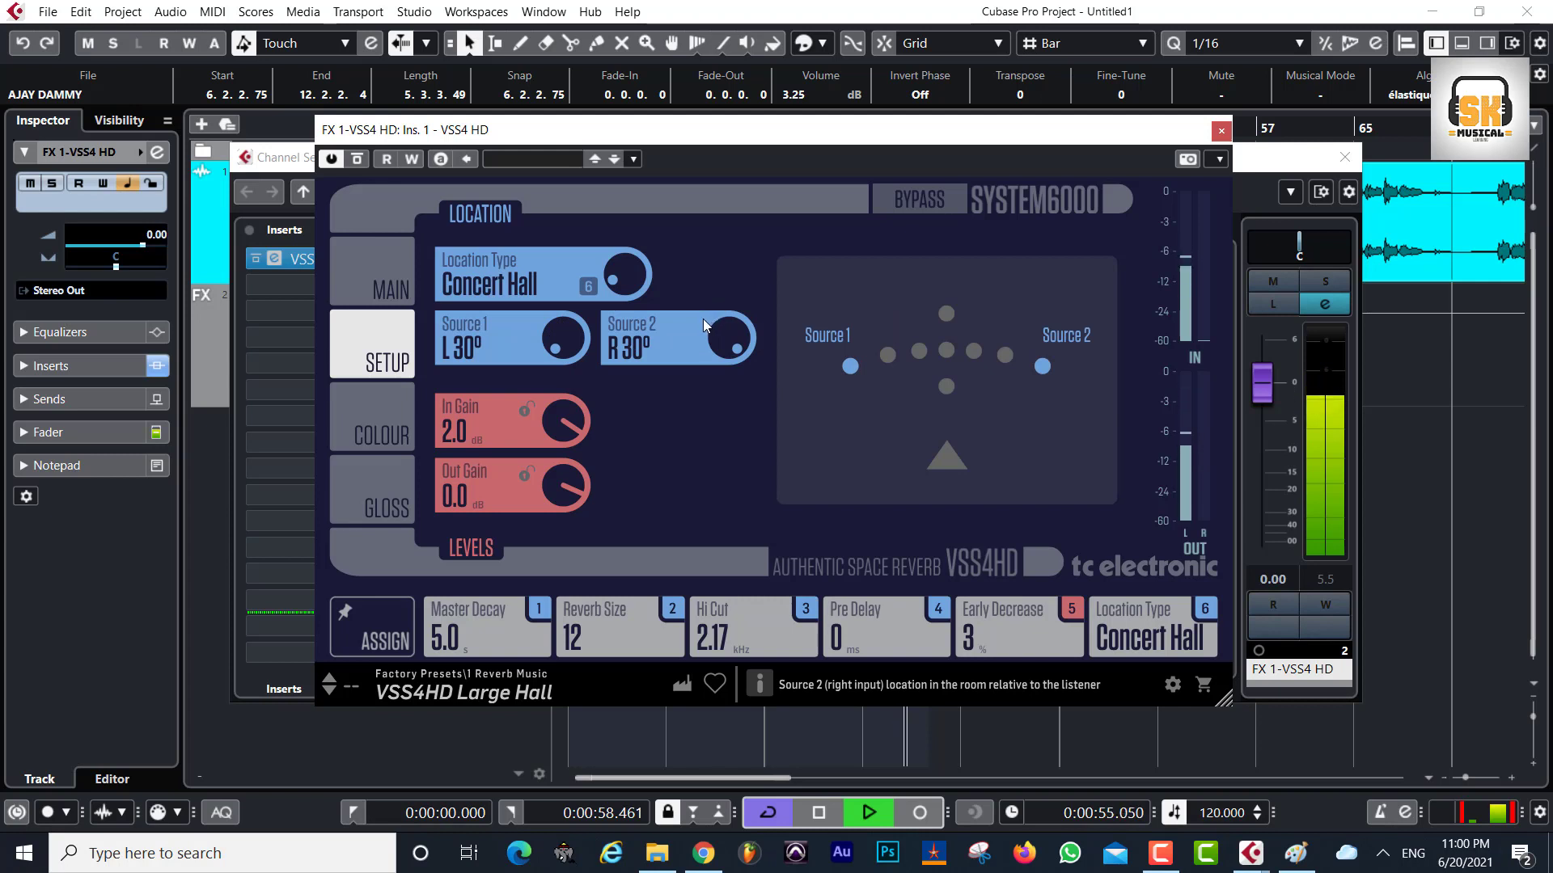
{"action": "key", "text": "space"}
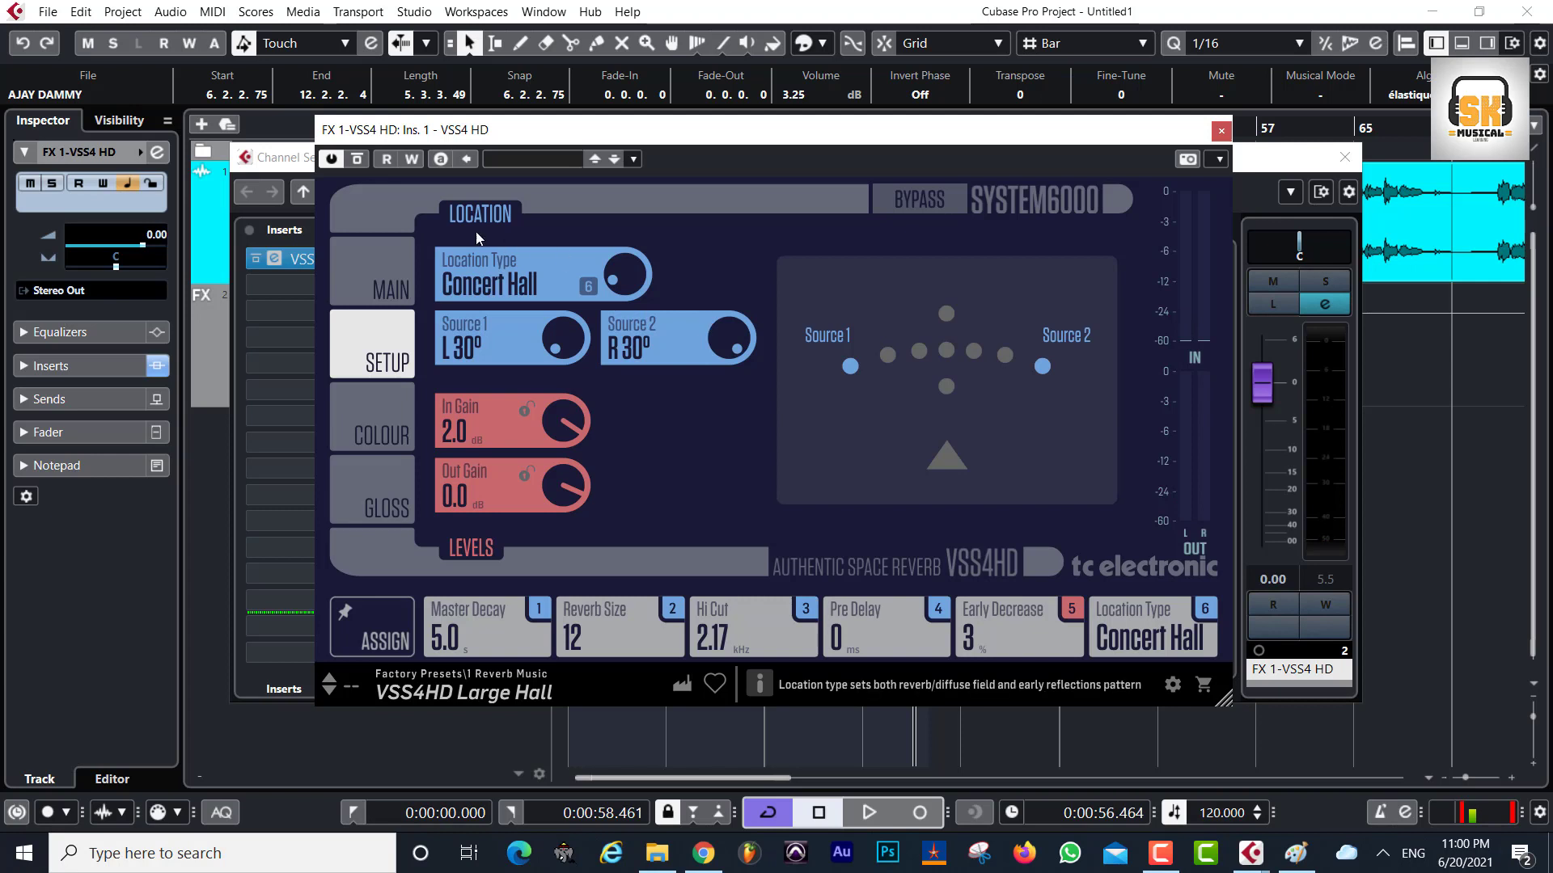
- Set the reverb's Reverb Width to 0 and close the plug-in and channel settings windows
{"action": "left_click", "coordinate": [358, 271]}
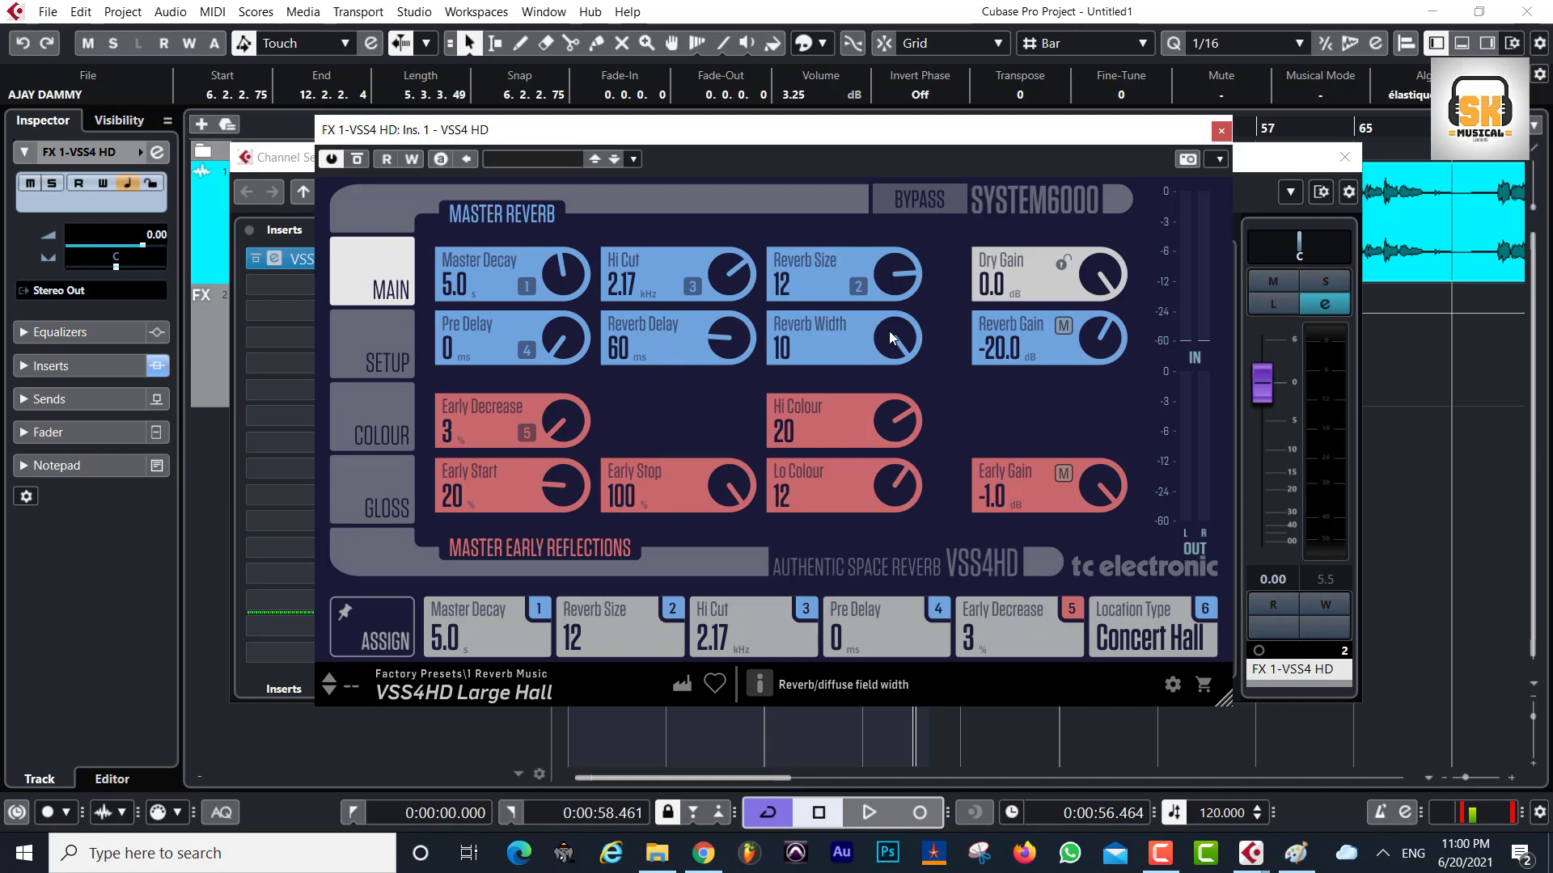
{"action": "left_click_drag", "start_coordinate": [890, 331], "coordinate": [887, 455]}
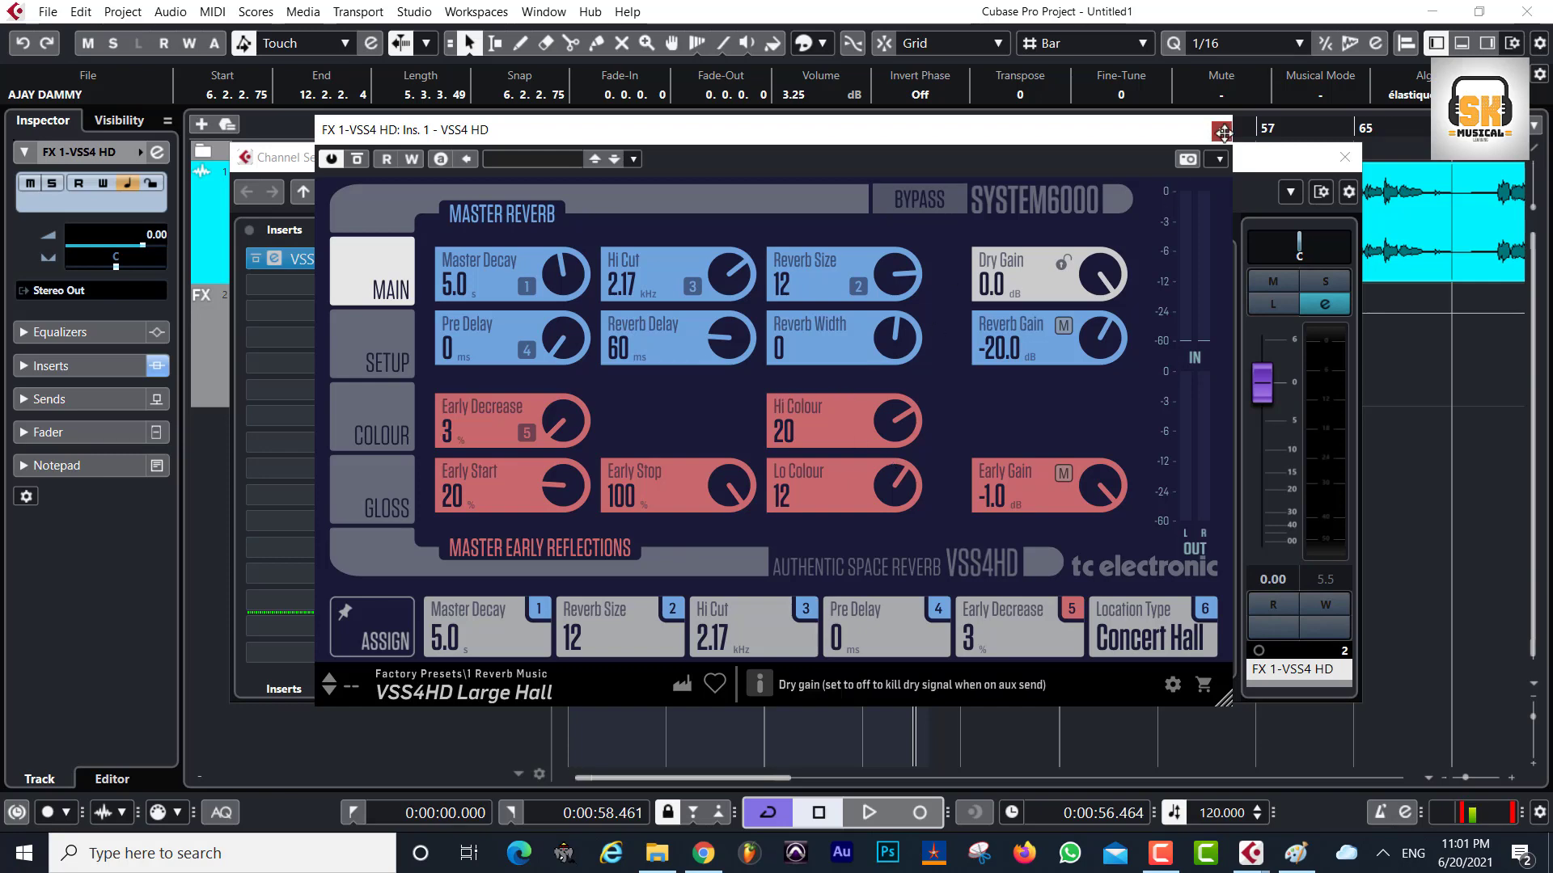
{"action": "left_click", "coordinate": [1222, 131]}
{"action": "left_click", "coordinate": [1345, 157]}
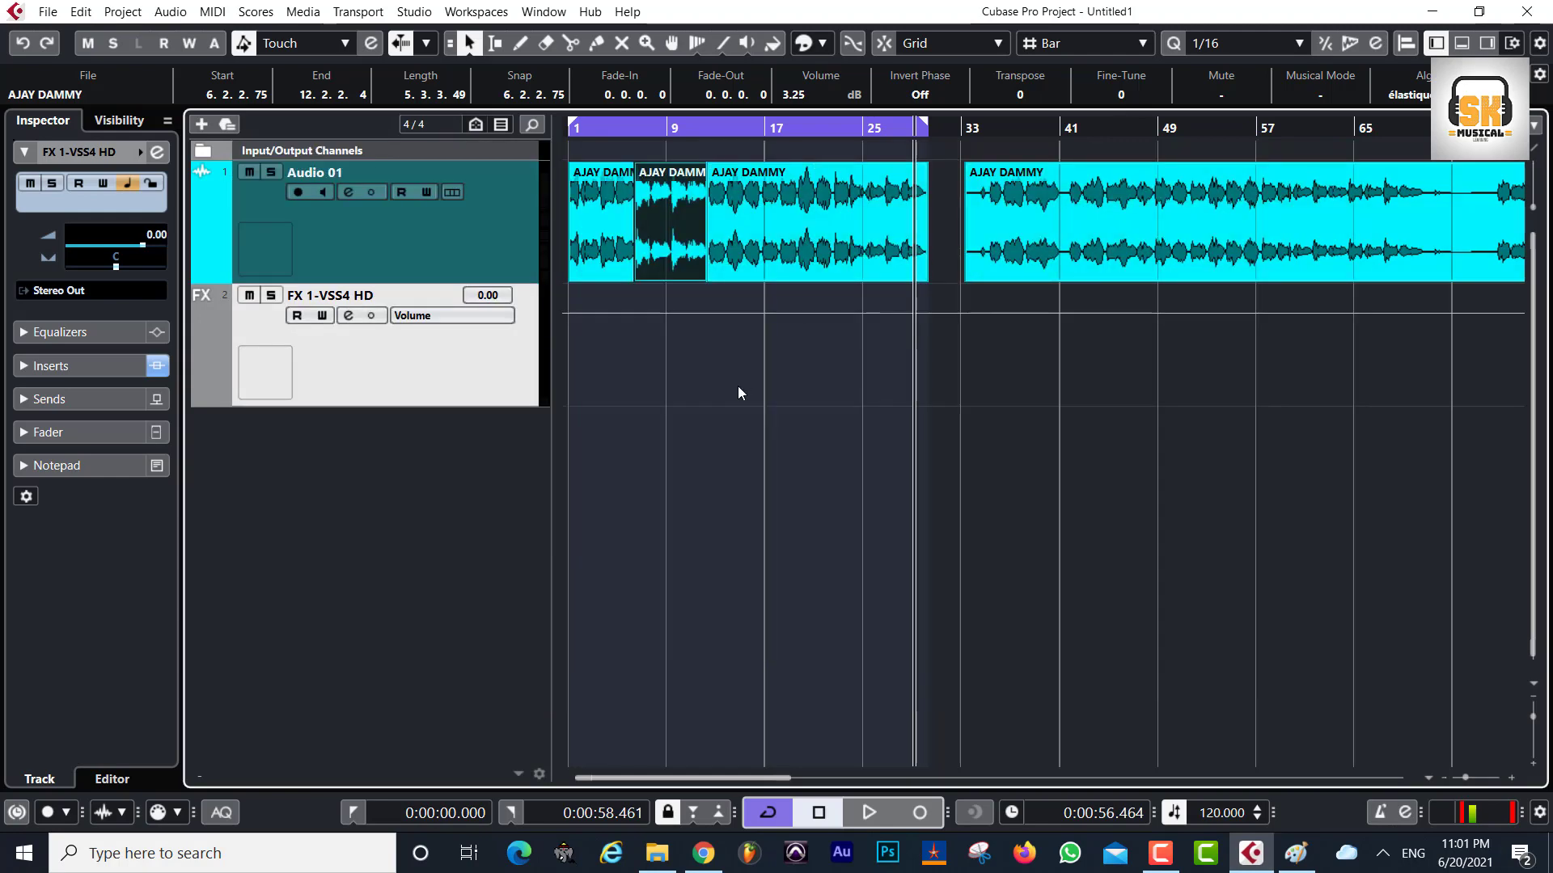
- Save the project as a Cubase project file in the Test folder, named with the singer's first name followed by "_1"
{"action": "key", "text": "ctrl+shift+s"}
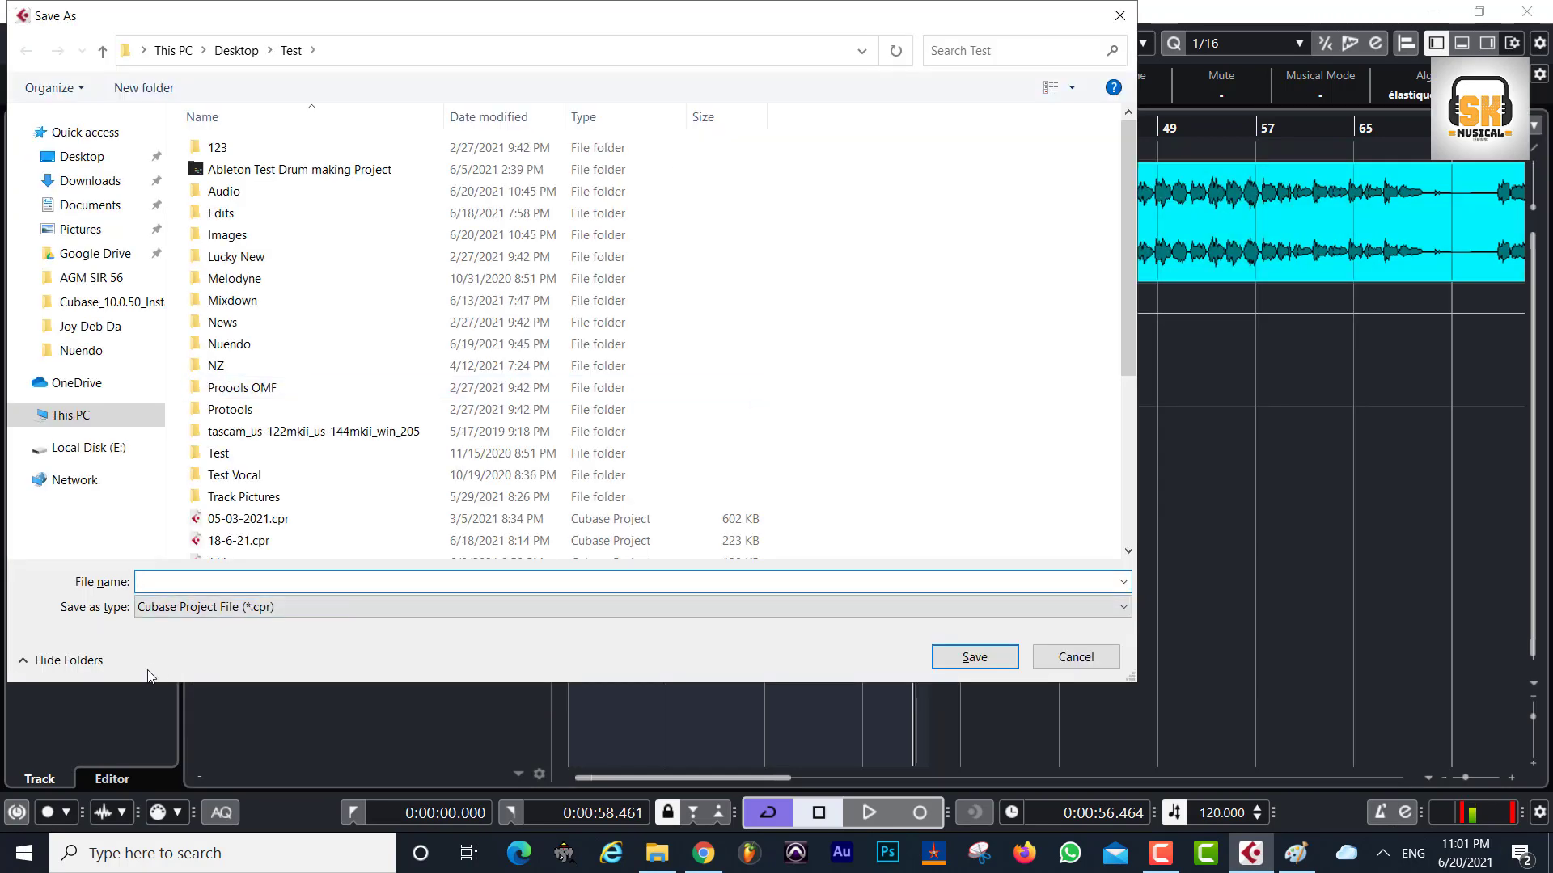
{"action": "type", "text": "A"}
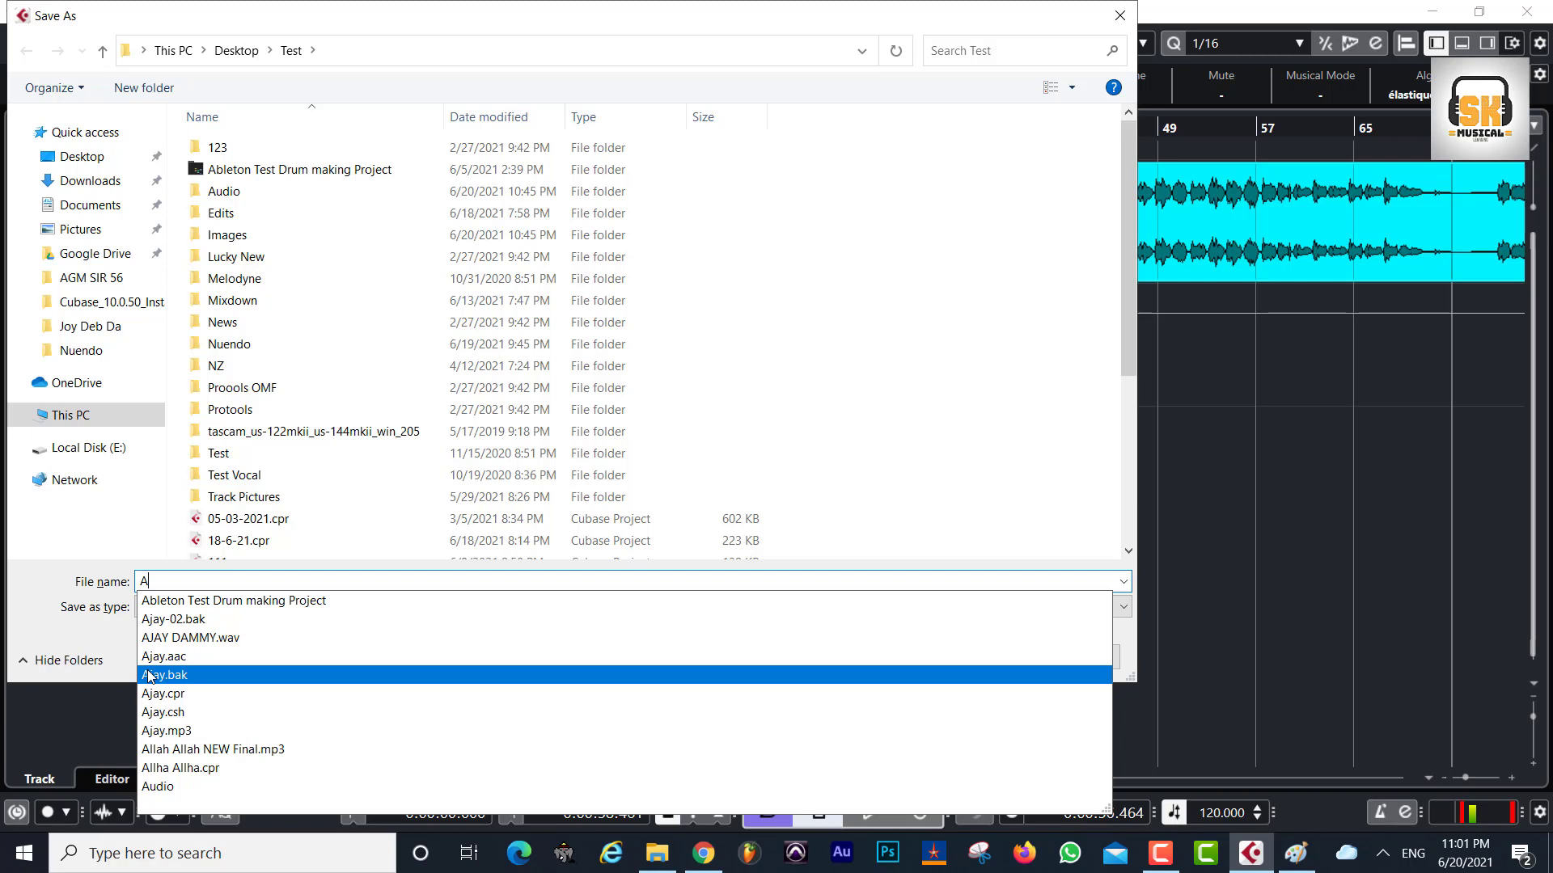
{"action": "type", "text": "jay"}
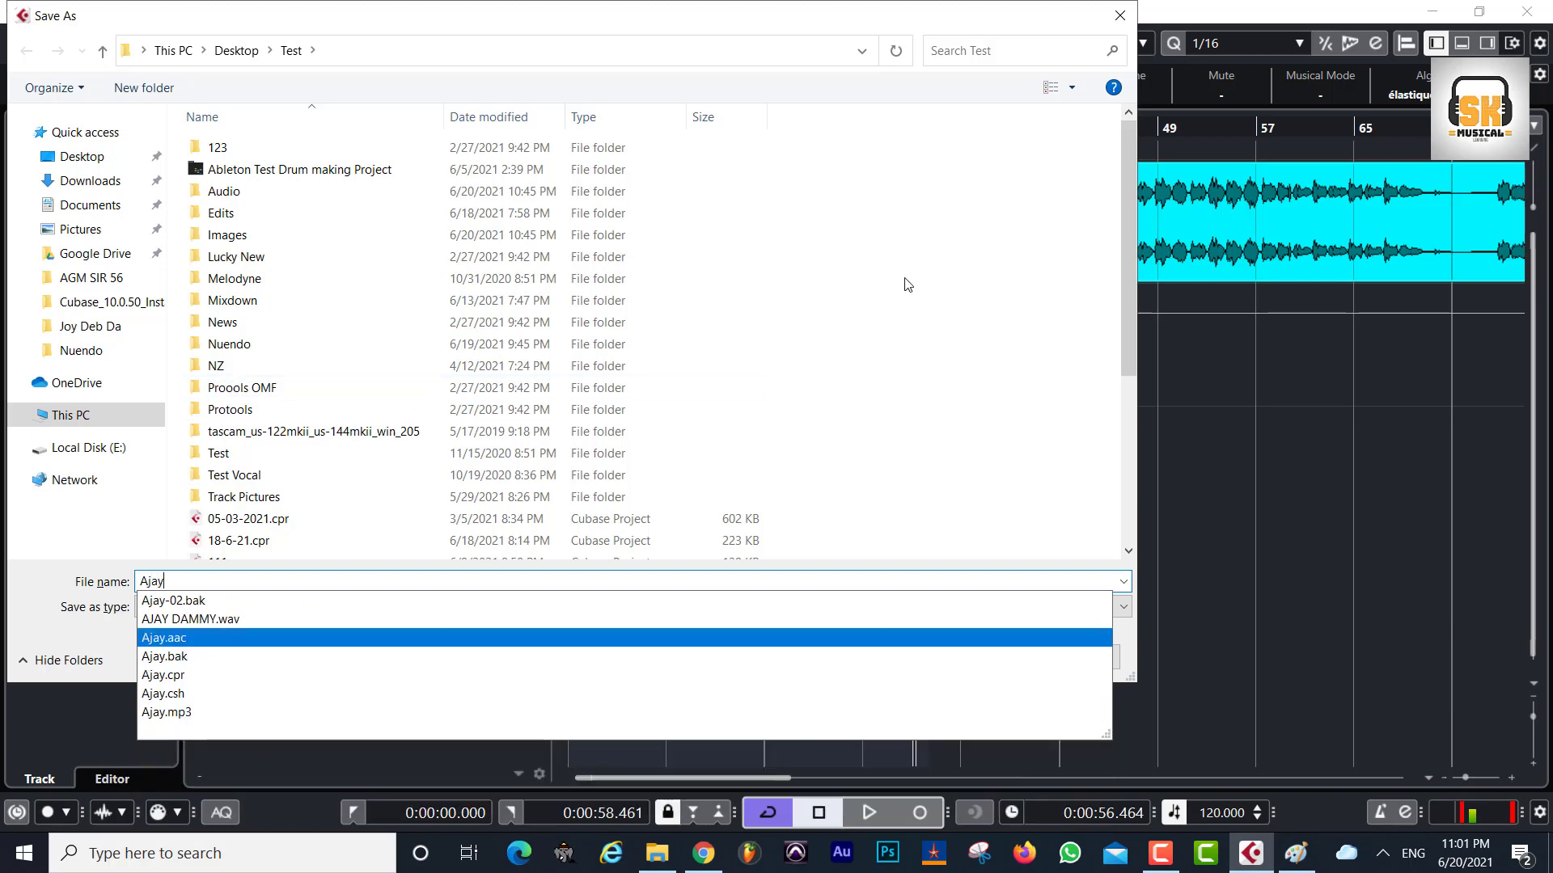
{"action": "double_click", "coordinate": [211, 581]}
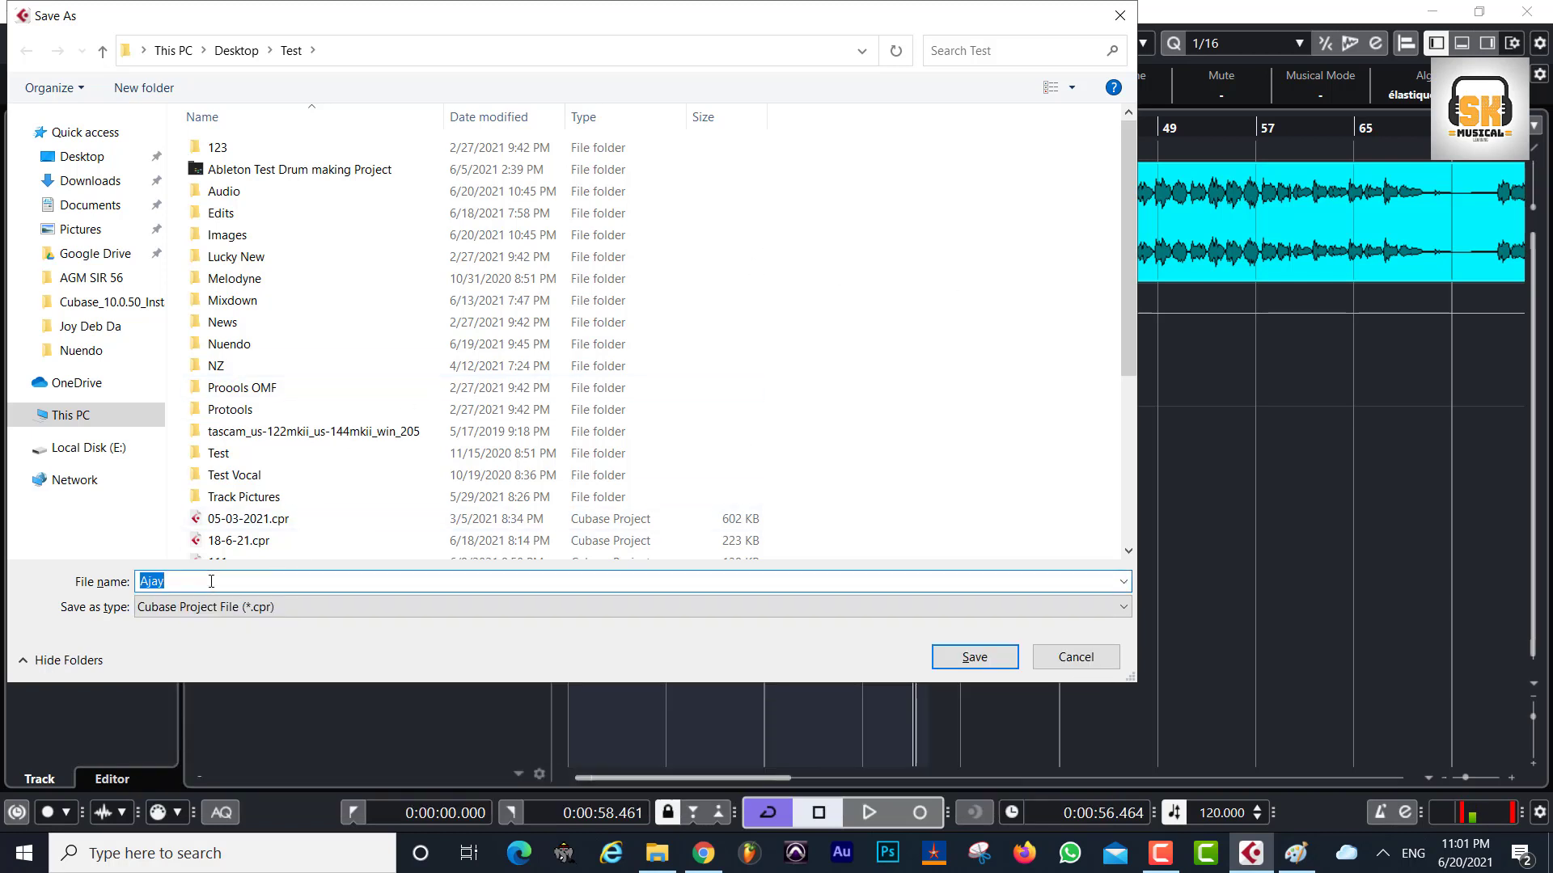
{"action": "left_click", "coordinate": [211, 582]}
{"action": "type", "text": "_1"}
{"action": "key", "text": "Return"}
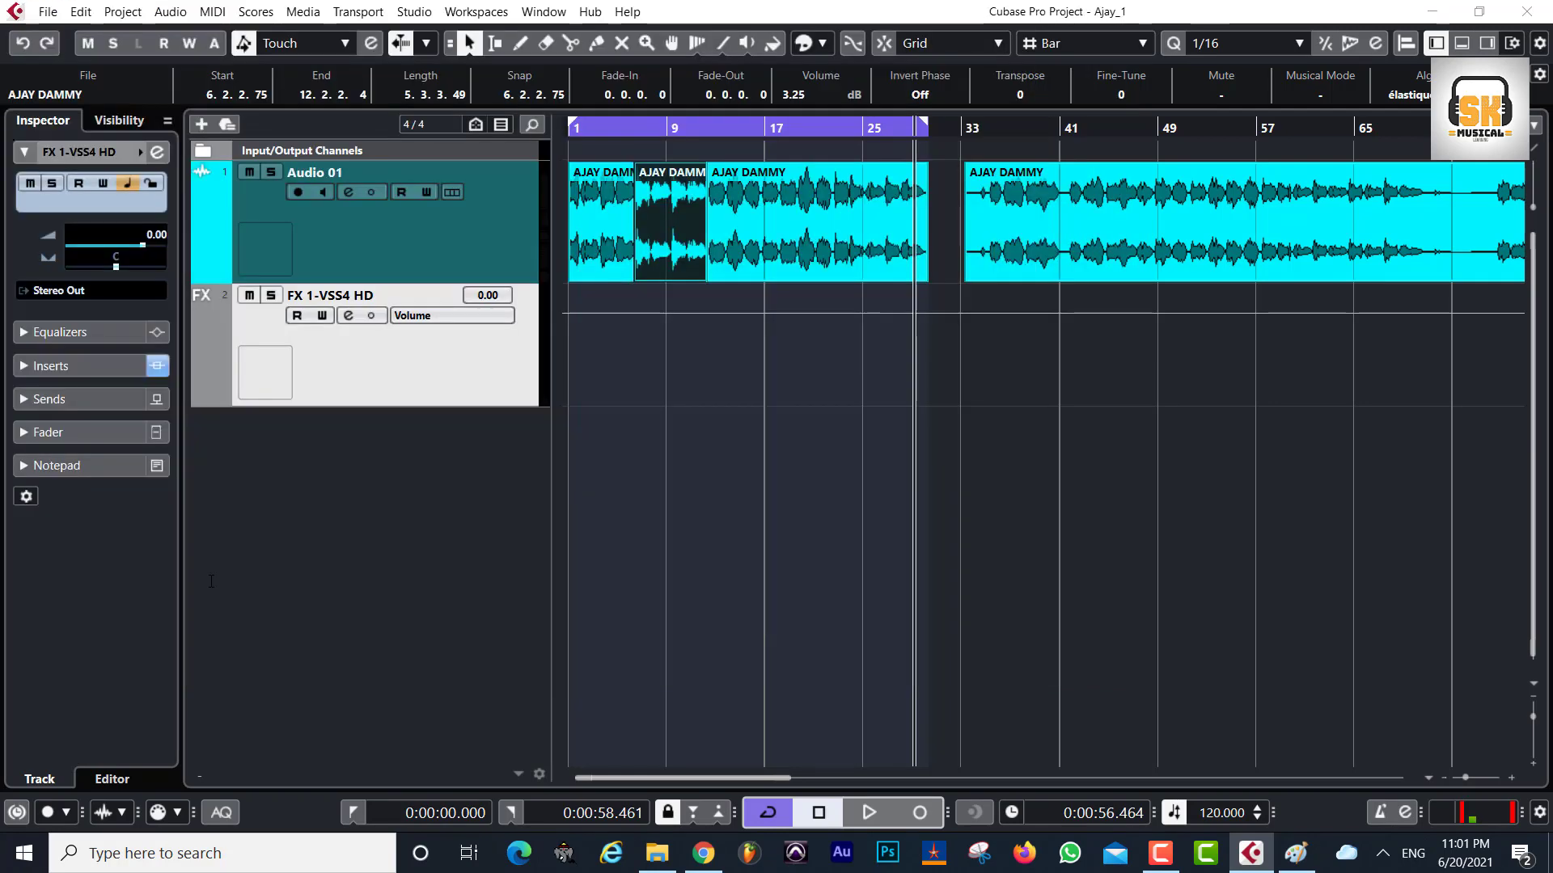
- Review the inserts and the reverb send in Audio 01's channel settings and close them
{"action": "left_click", "coordinate": [760, 241]}
{"action": "left_click", "coordinate": [464, 232]}
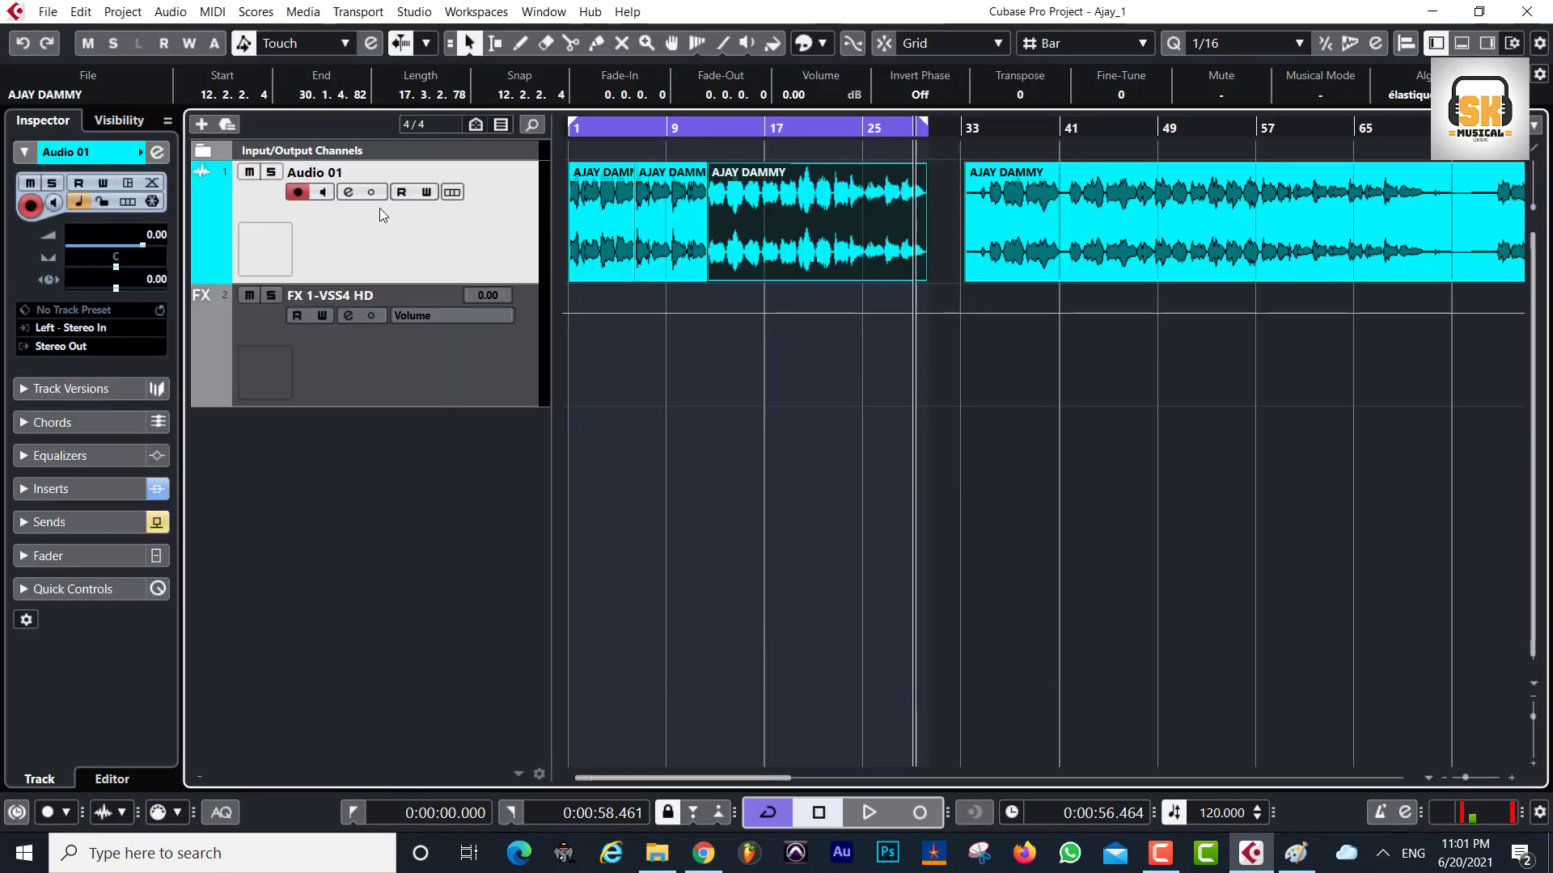
{"action": "left_click", "coordinate": [348, 192]}
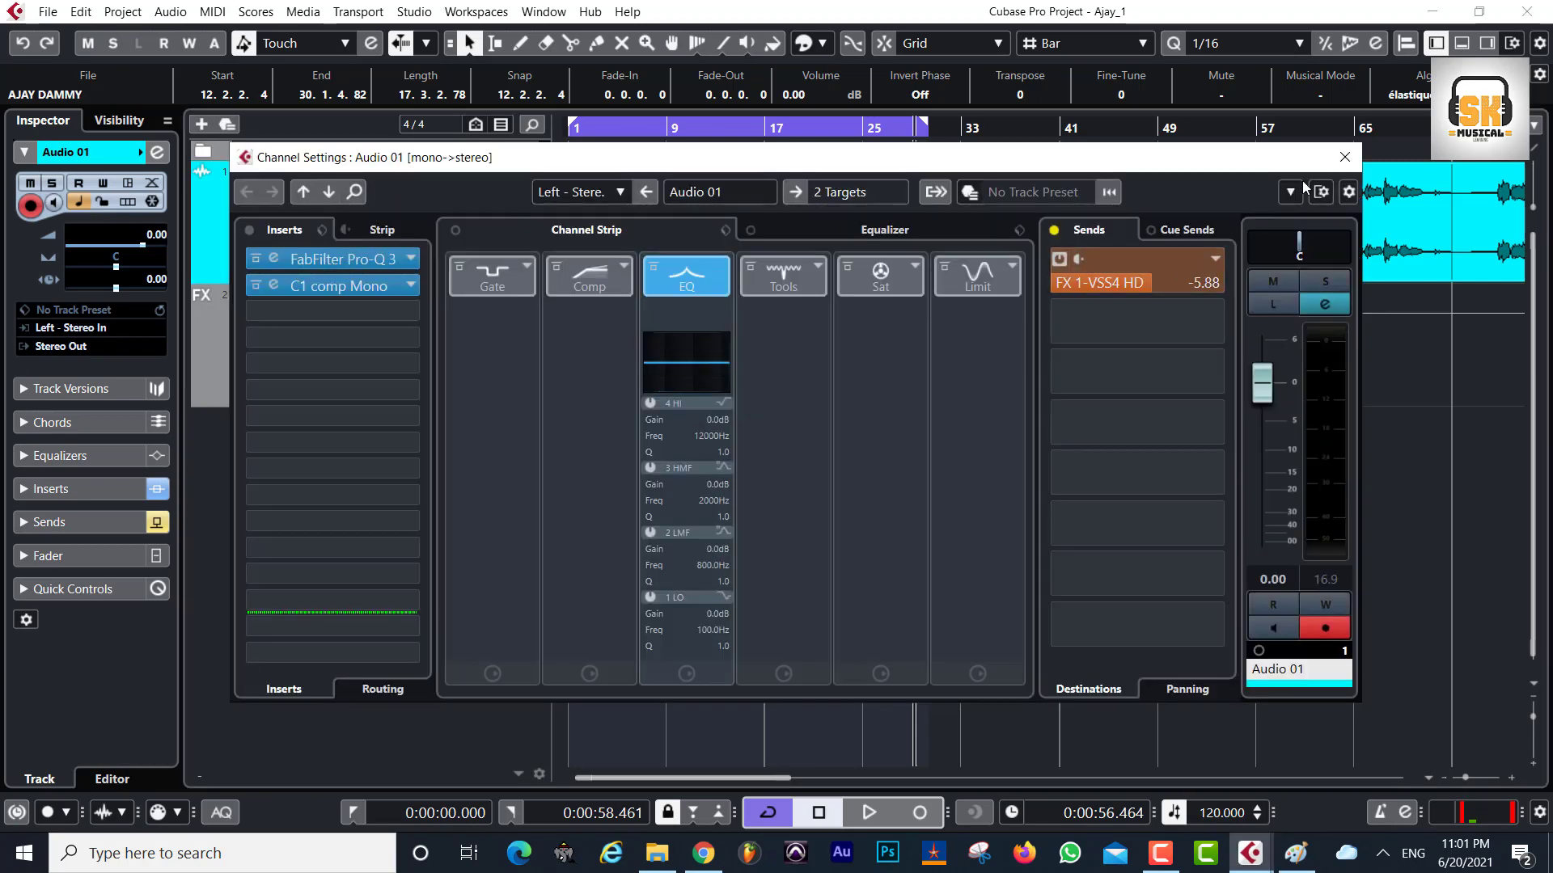
{"action": "left_click", "coordinate": [1356, 161]}
- Browse the EQ plug-ins for the second insert slot of the FX 1-VSS4 HD channel
{"action": "left_click", "coordinate": [338, 377]}
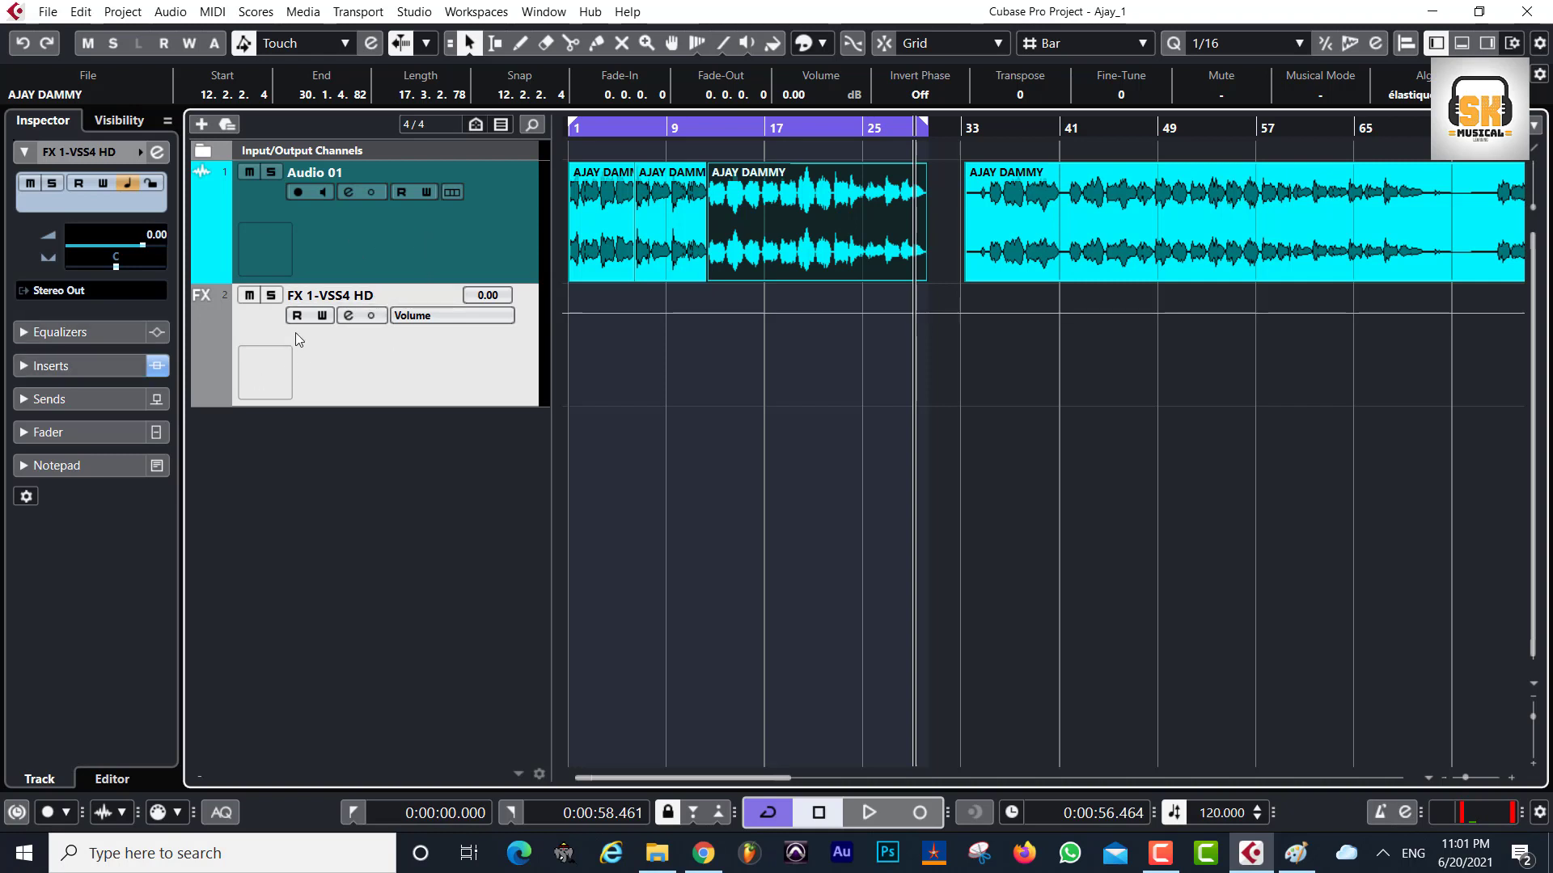
{"action": "left_click", "coordinate": [347, 317]}
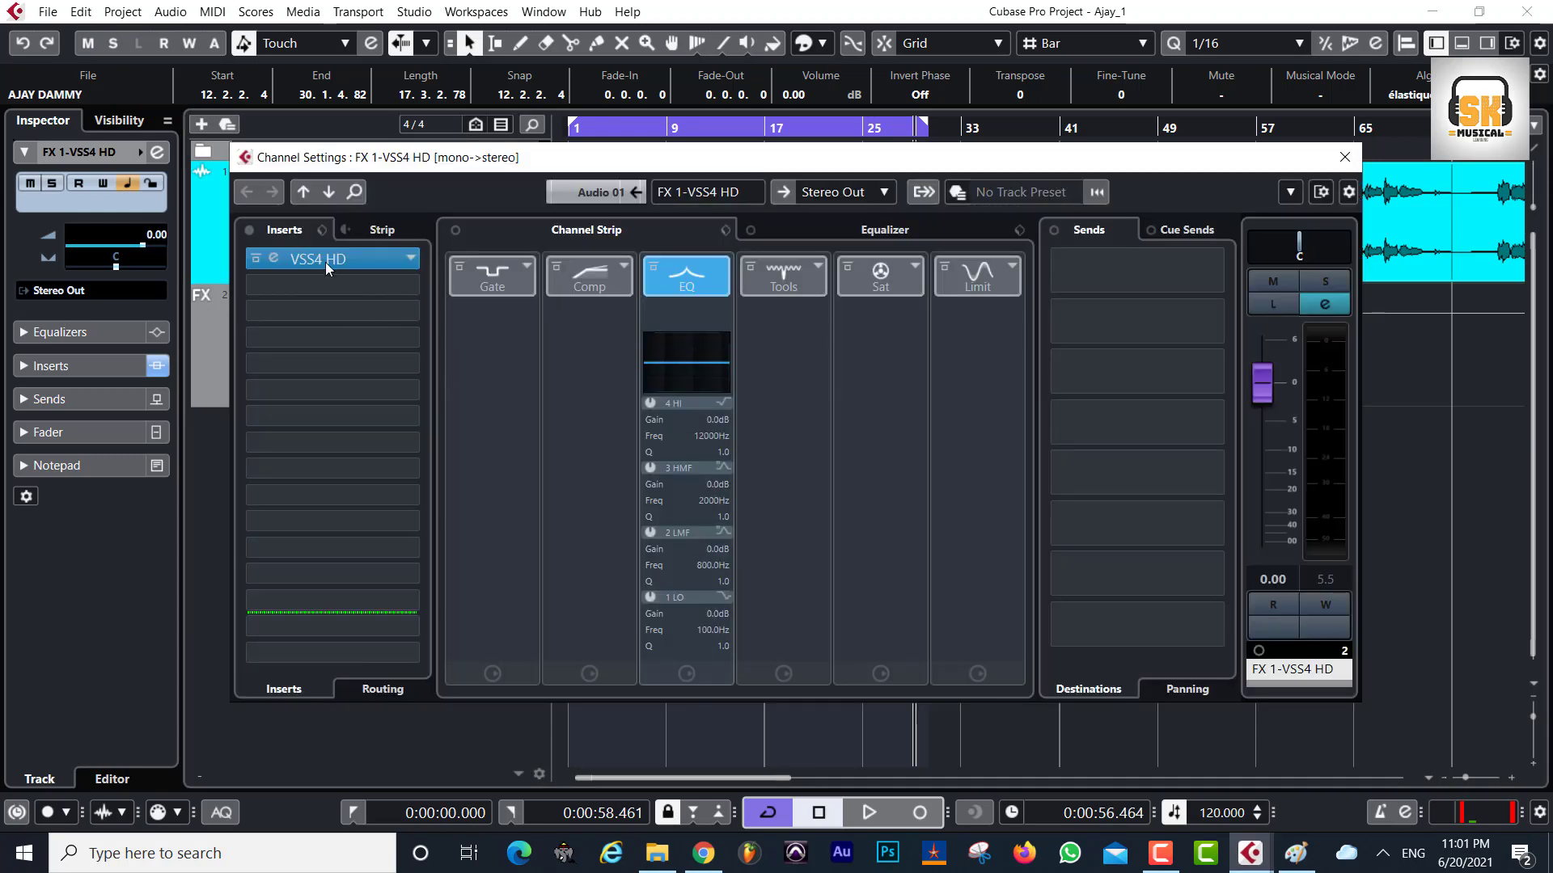
{"action": "left_click", "coordinate": [343, 284]}
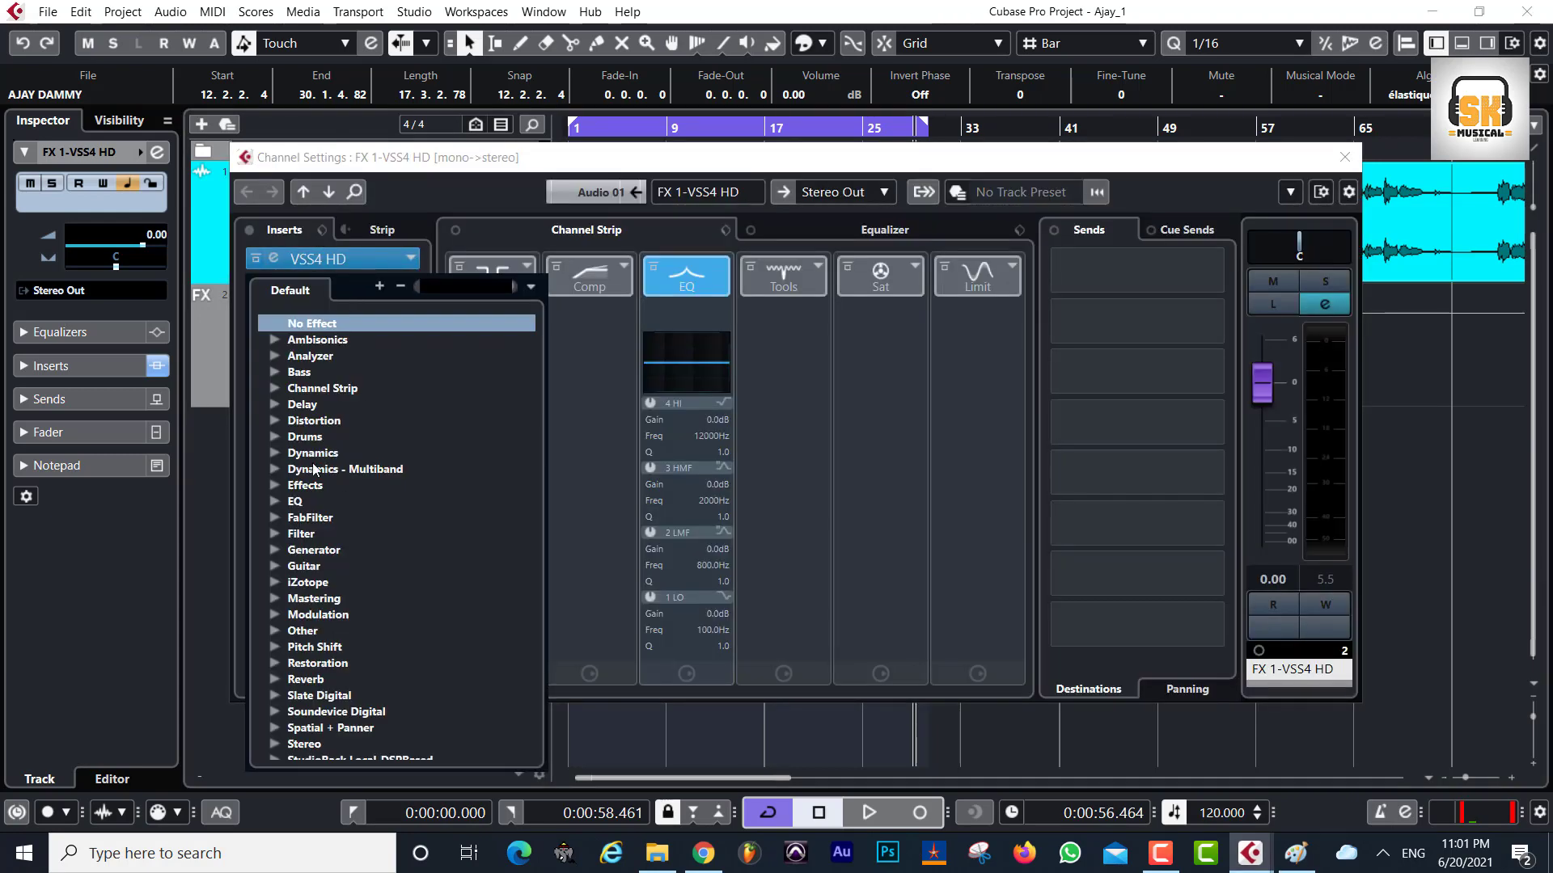
{"action": "left_click", "coordinate": [275, 502]}
{"action": "scroll", "coordinate": [368, 662], "scroll_direction": "down", "scroll_amount": 5}
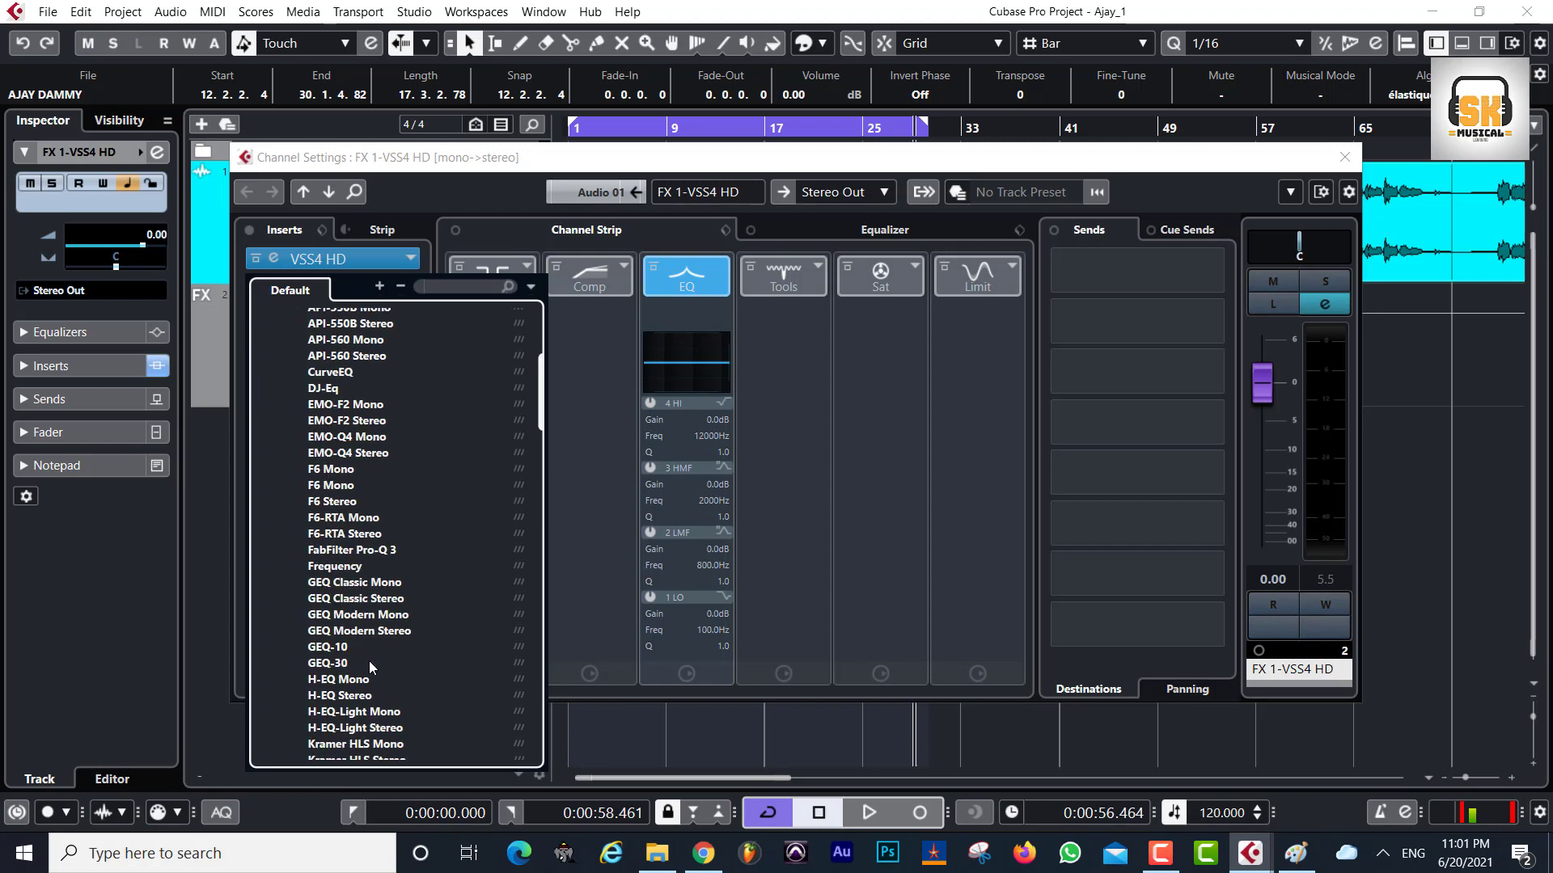
{"action": "scroll", "coordinate": [368, 661], "scroll_direction": "up", "scroll_amount": 5}
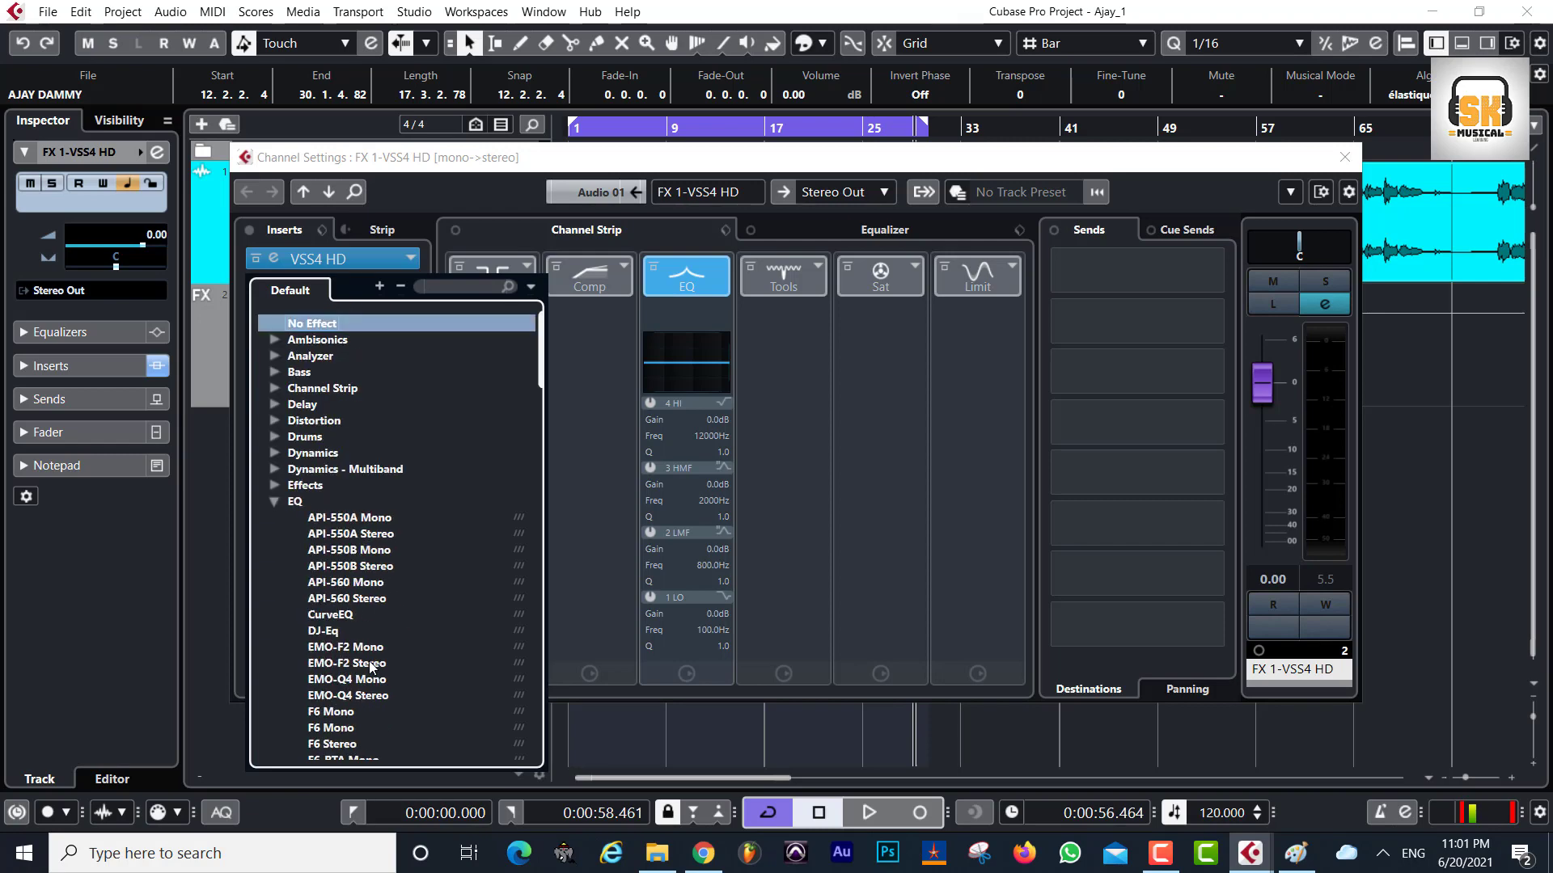